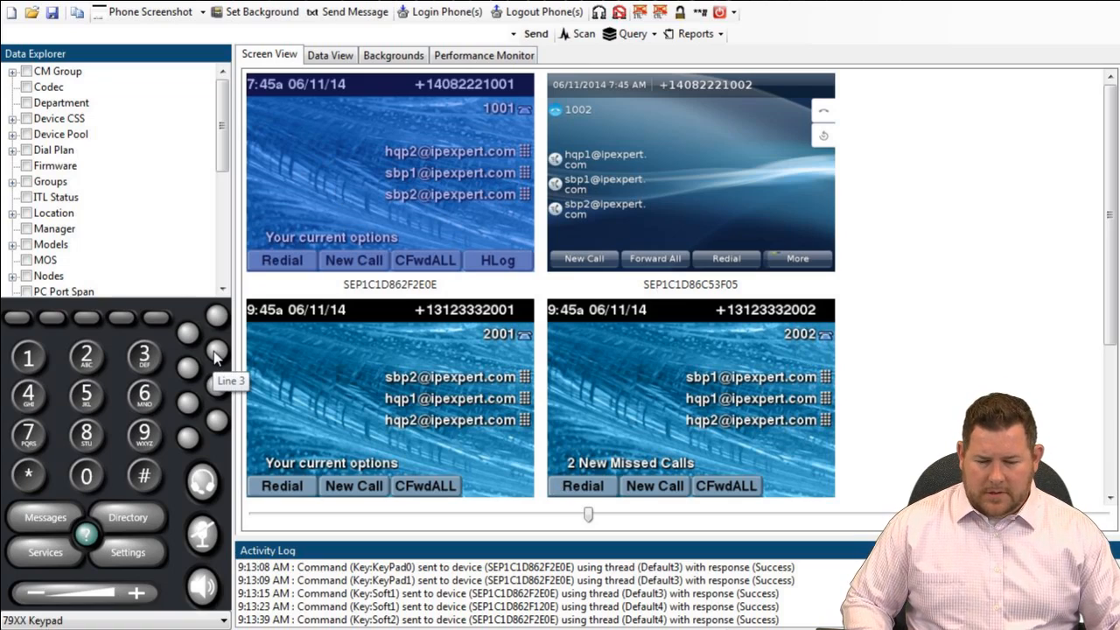
- Call HQ Phone 2 from HQ Phone 1 with its URI speed dial and answer the call on HQ Phone 2
click(216, 353)
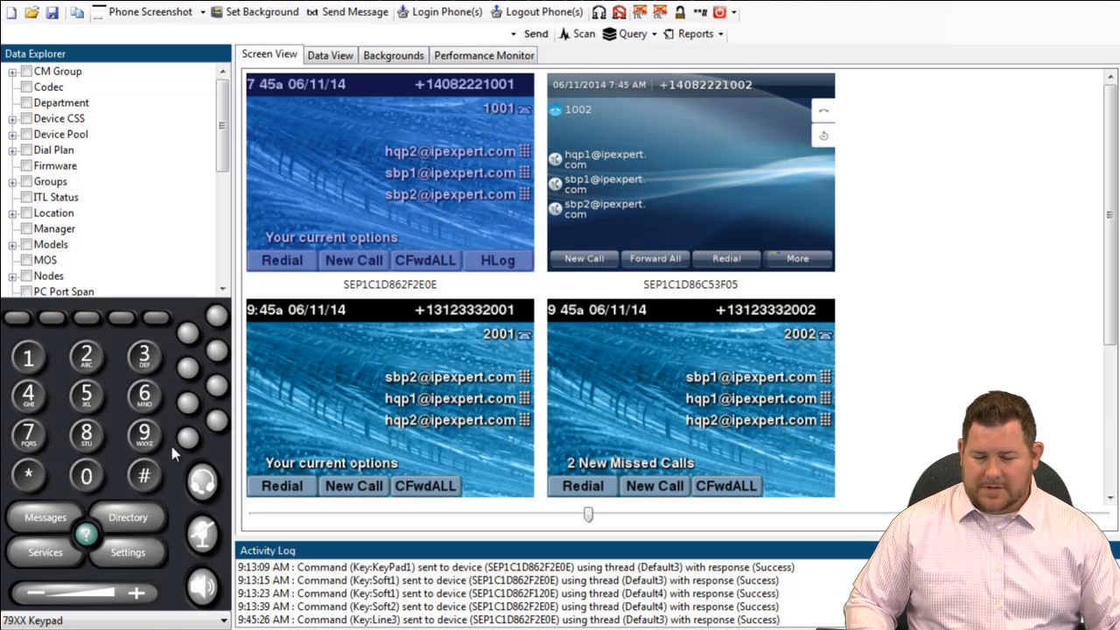
click(618, 190)
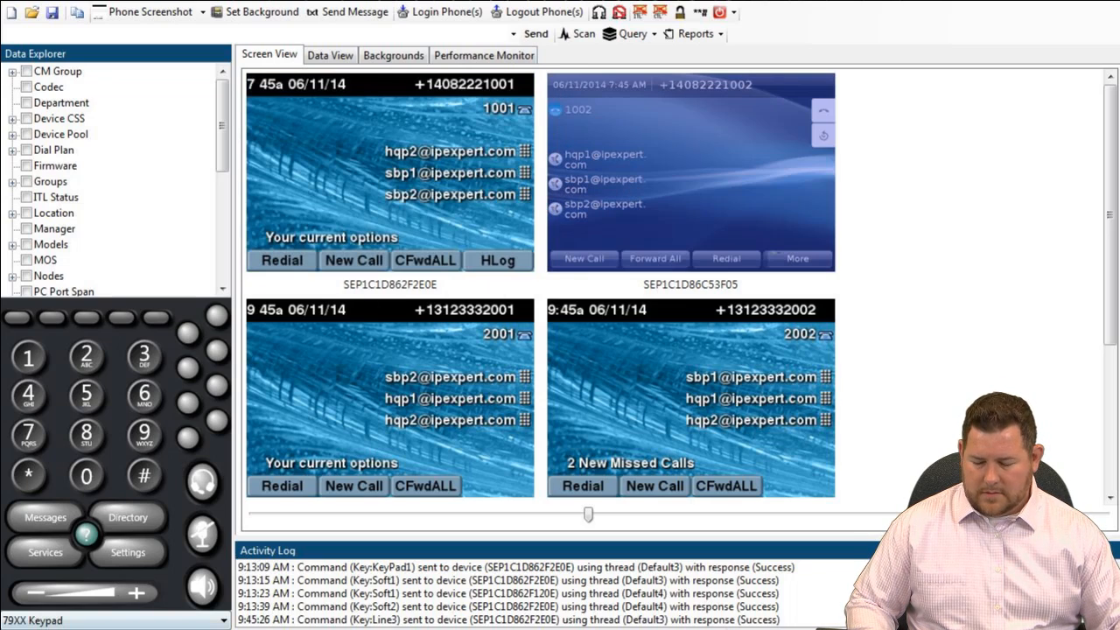
click(56, 627)
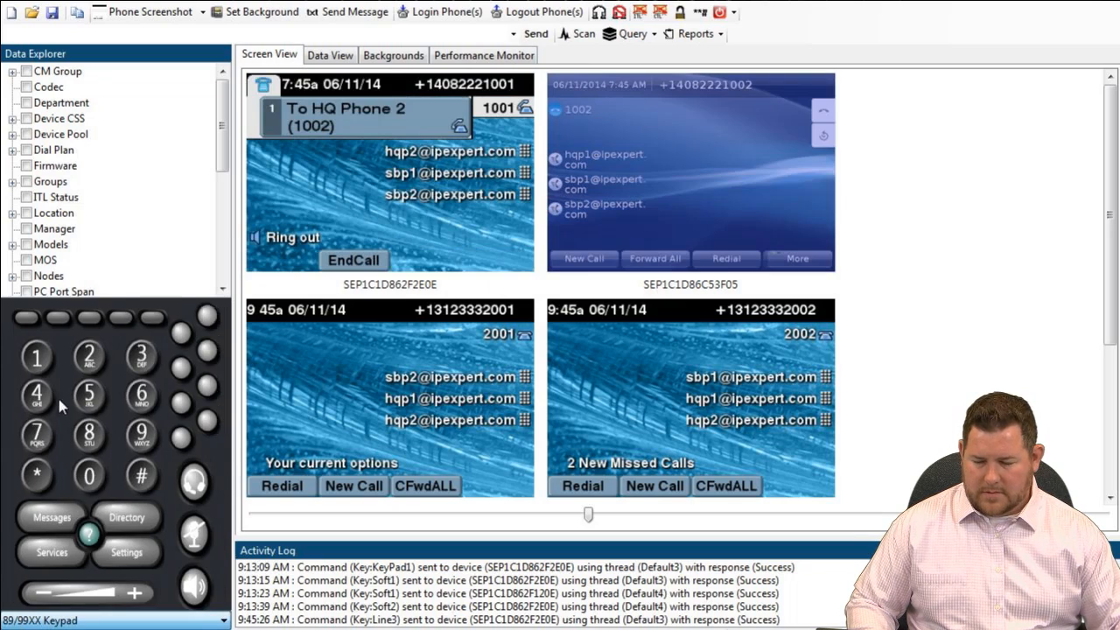
click(62, 422)
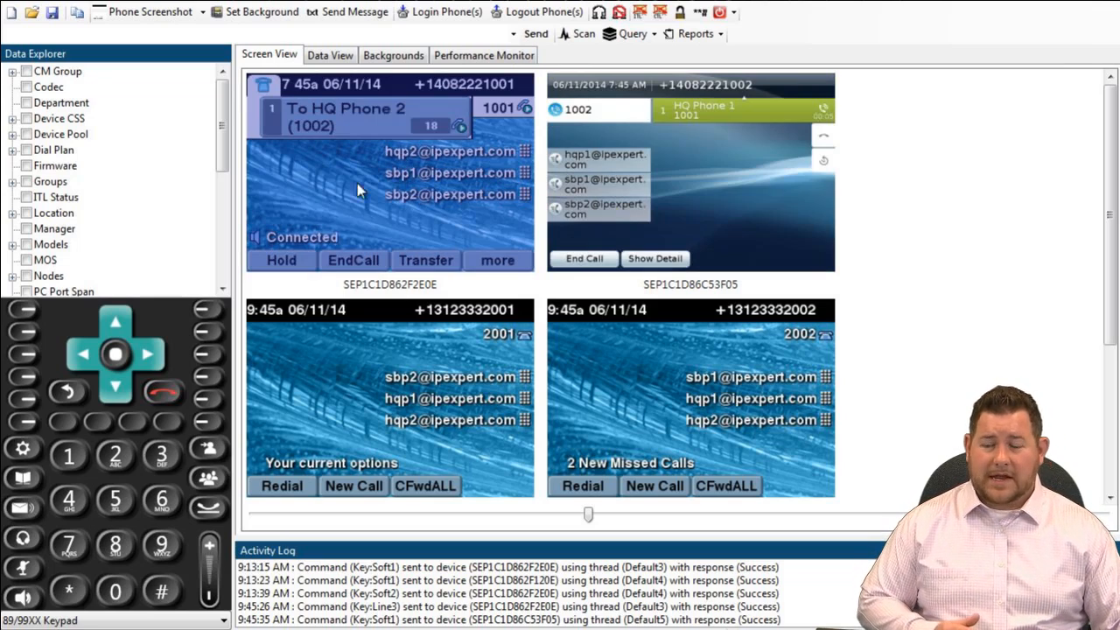
- Switch the remote control back to HQ Phone 1 with the 79XX keypad and end the connected call
click(223, 621)
click(196, 629)
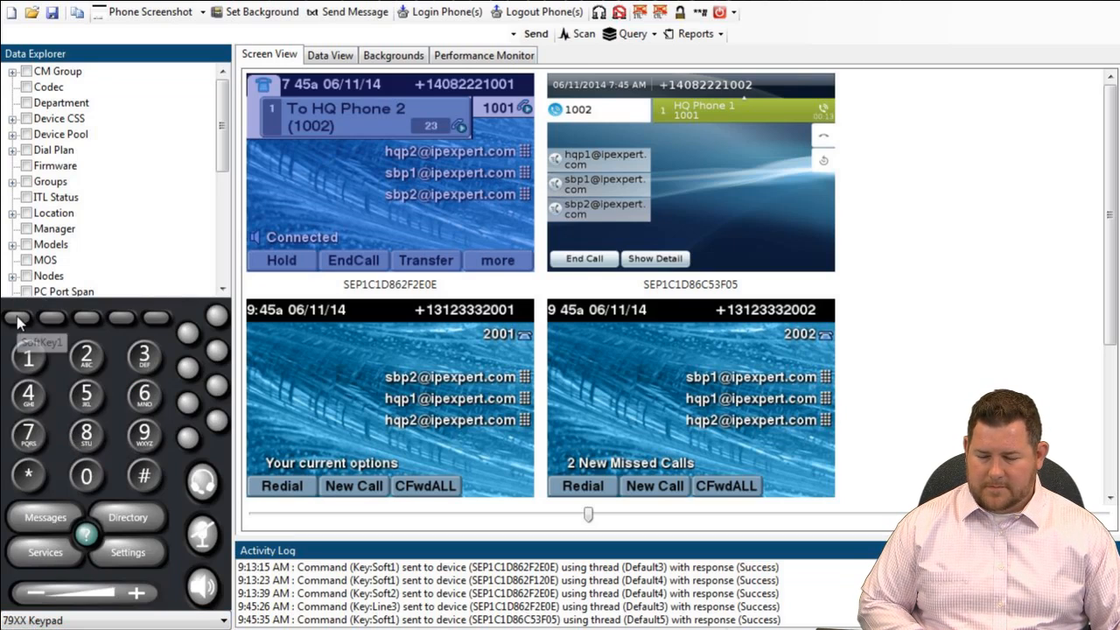
click(49, 317)
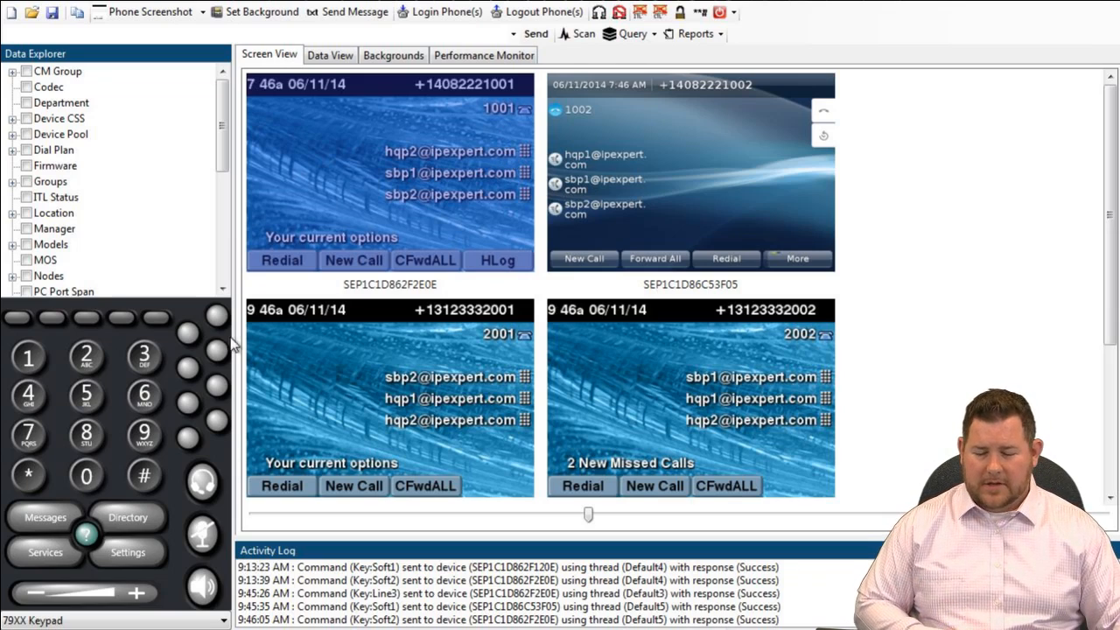
- Try calling the first SB phone from HQ Phone 1 with its URI speed dial, ending the attempt
click(194, 365)
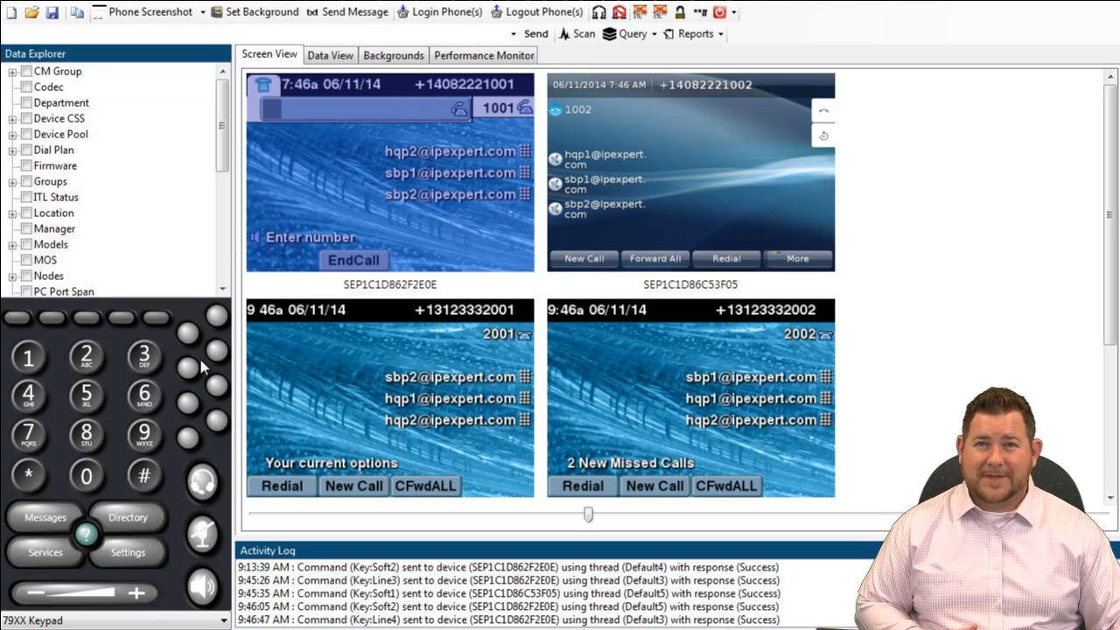
click(54, 318)
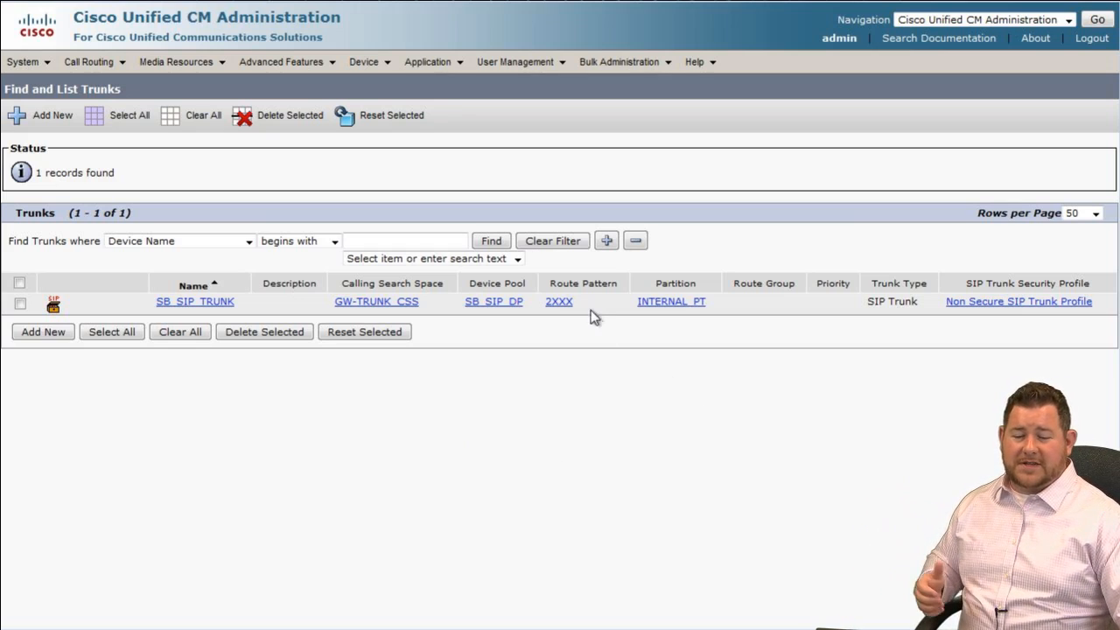
- In Cisco Unified CM Administration, examine the route pattern assigned to SB_SIP_TRUNK in the trunk list
drag(575, 303, 542, 303)
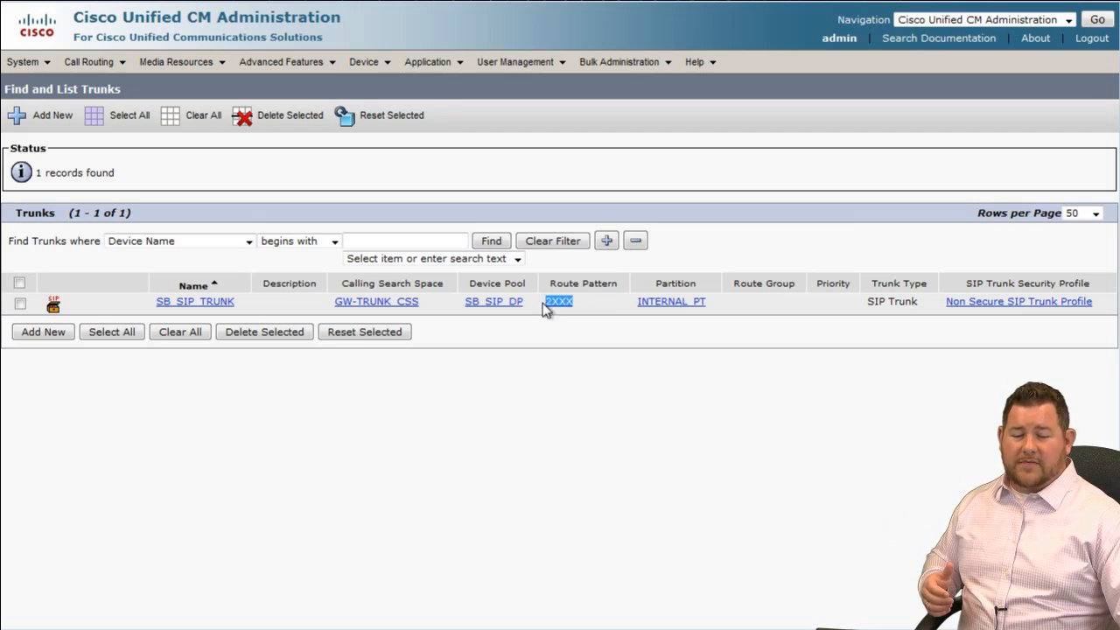
click(602, 384)
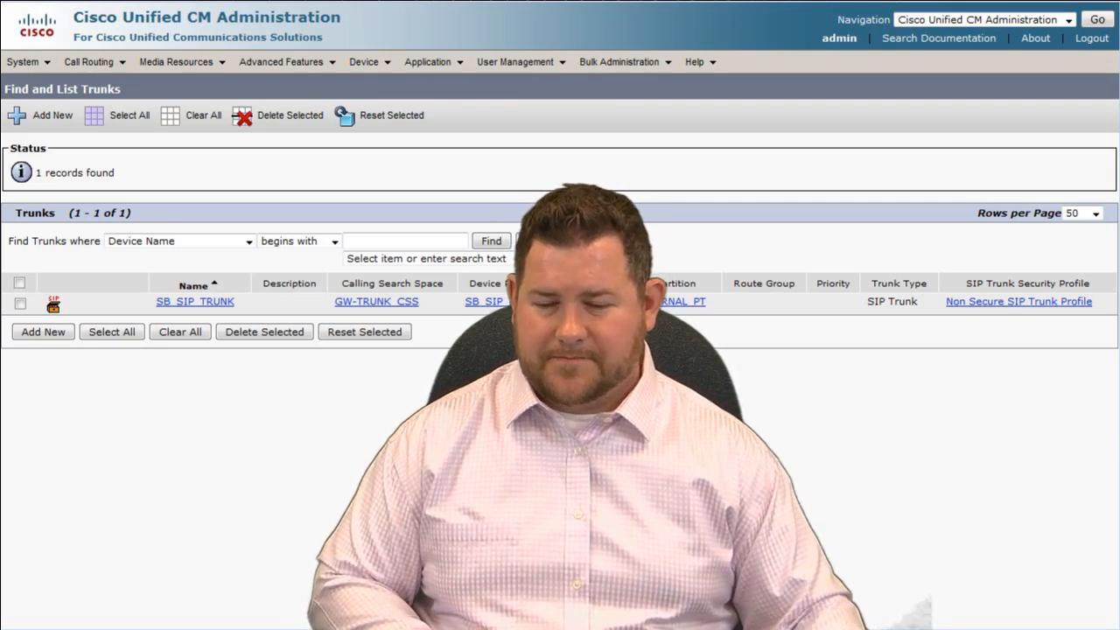
- List the device pools, open SB_SIP_DP and make a copy of it as a new device pool
click(27, 62)
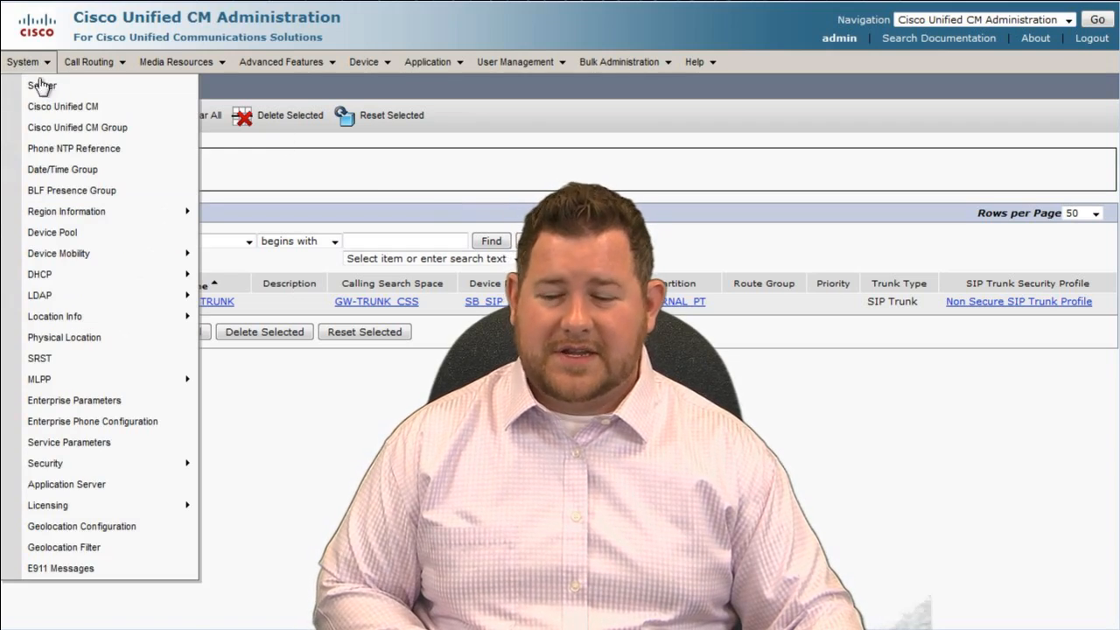
click(87, 231)
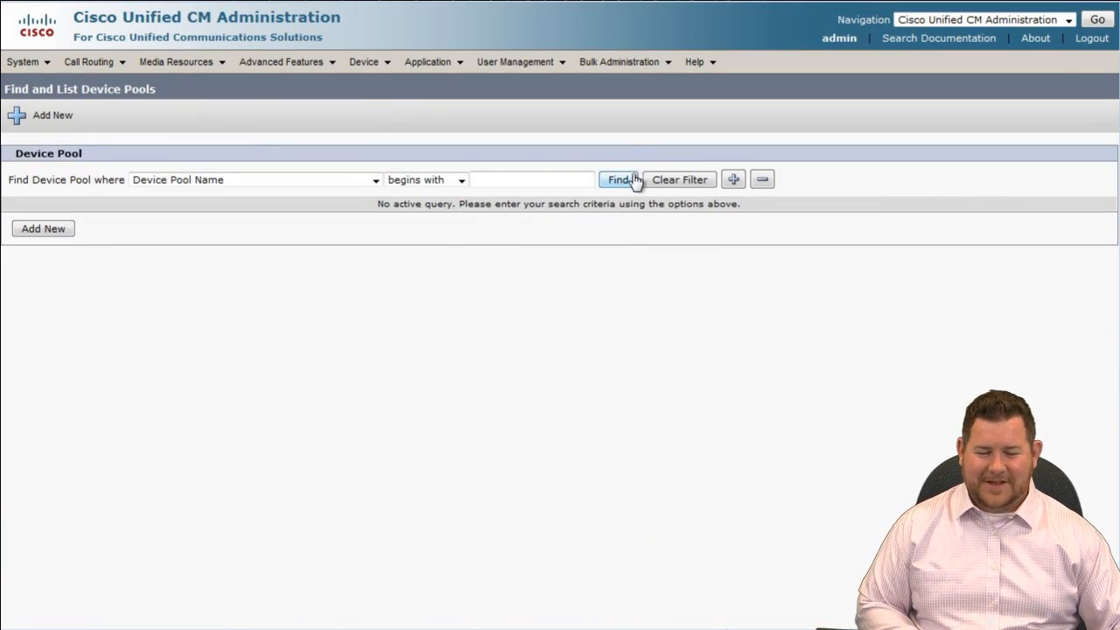
click(635, 181)
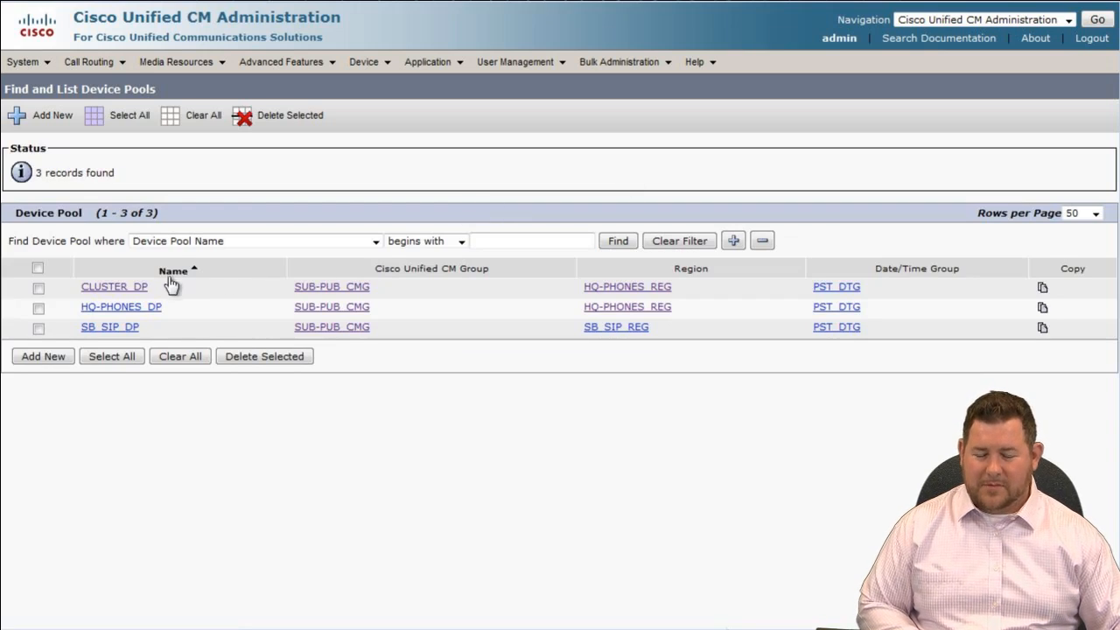
click(103, 328)
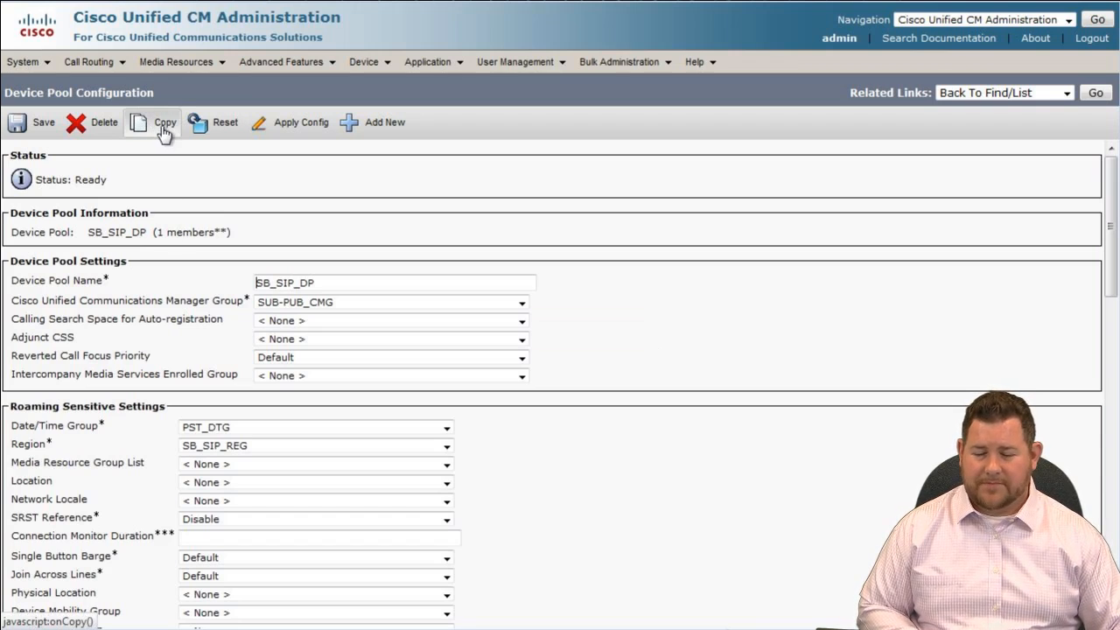
click(163, 127)
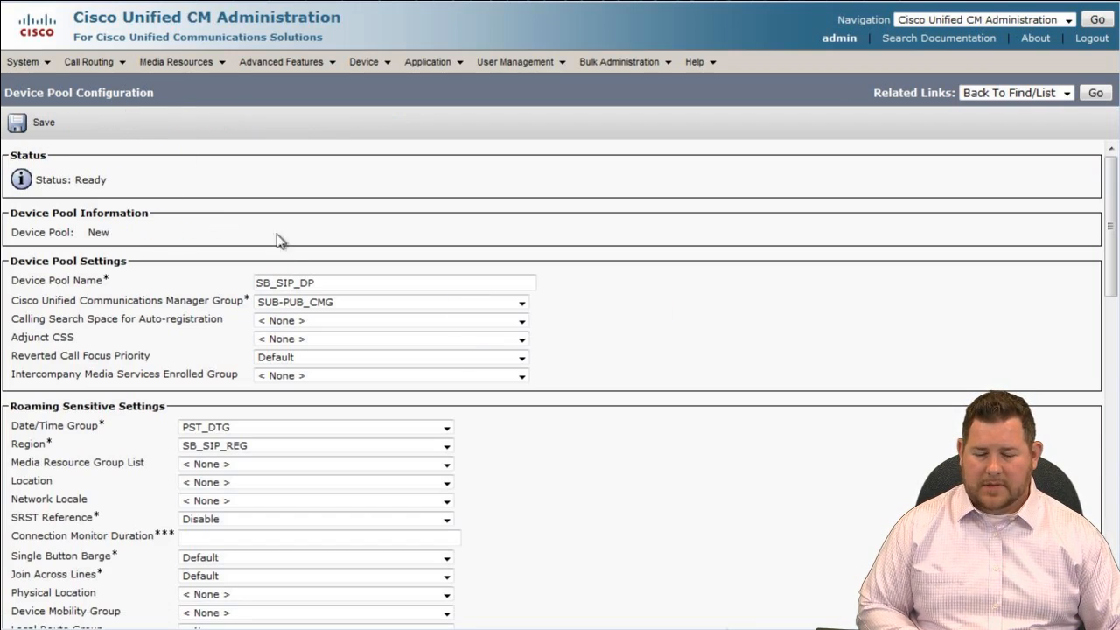
- Name the copied device pool SB_URI_SIP_DP and save it, keeping the other settings from the original
drag(294, 281, 249, 280)
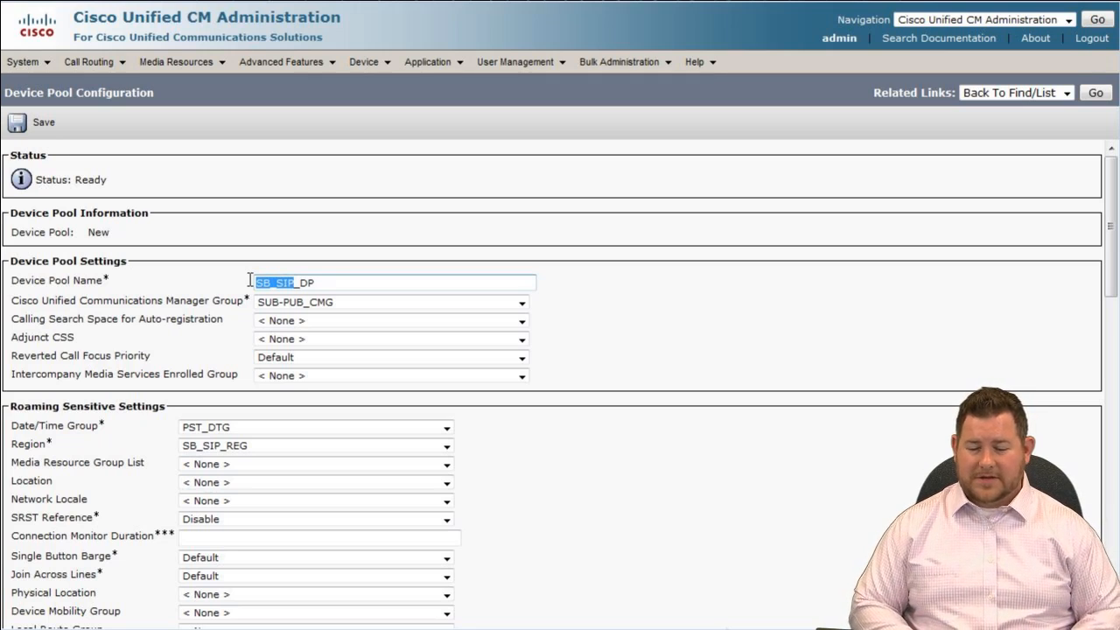
text(SB)
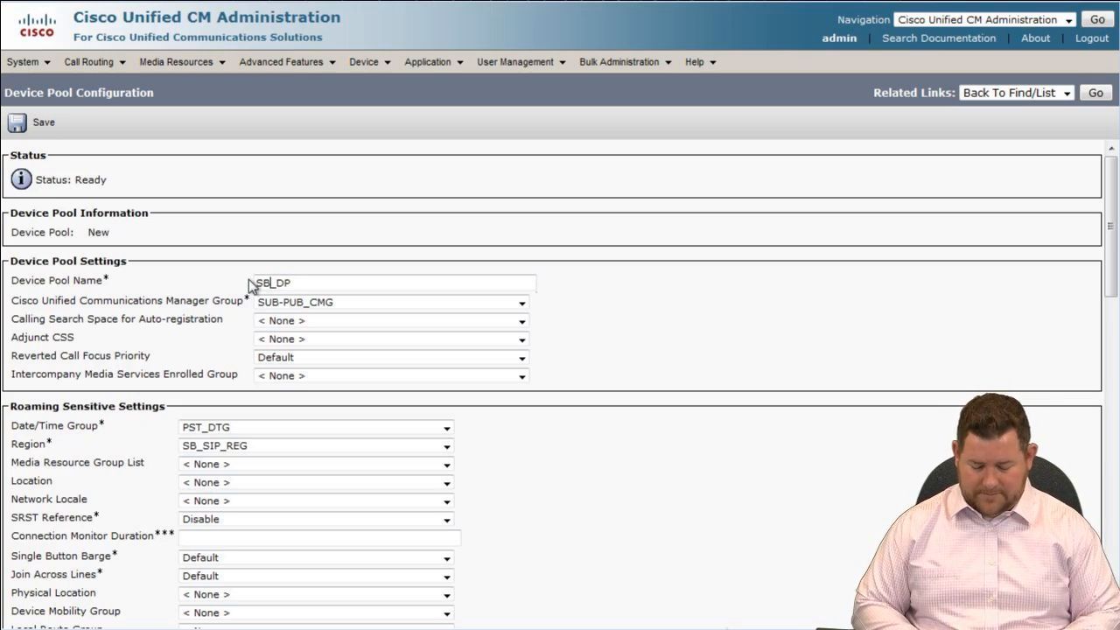
text(_URI)
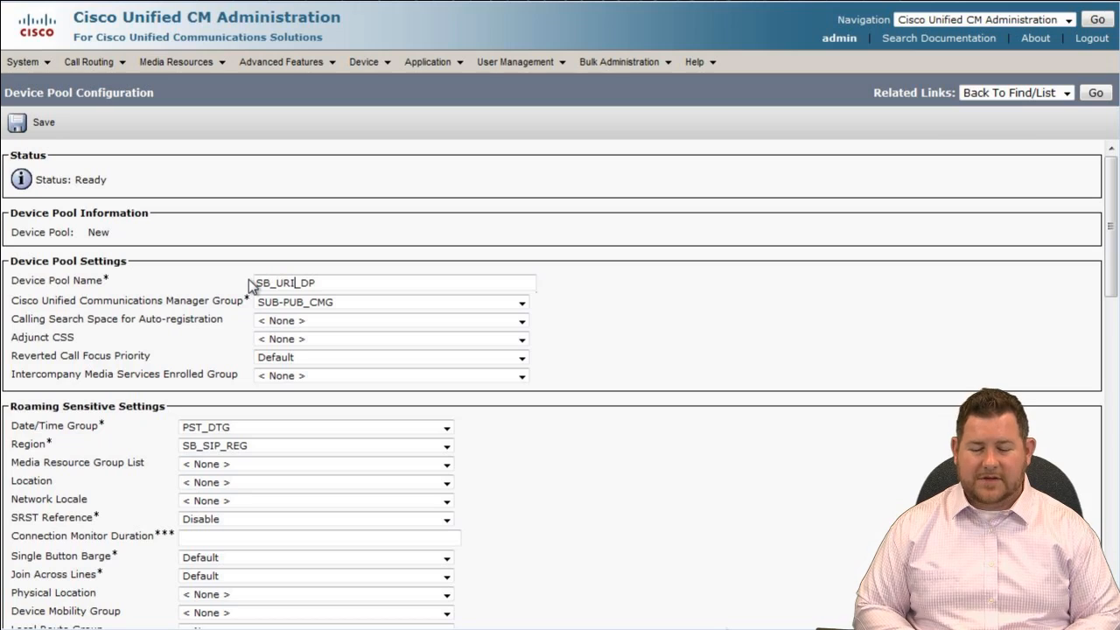
text(_SIP)
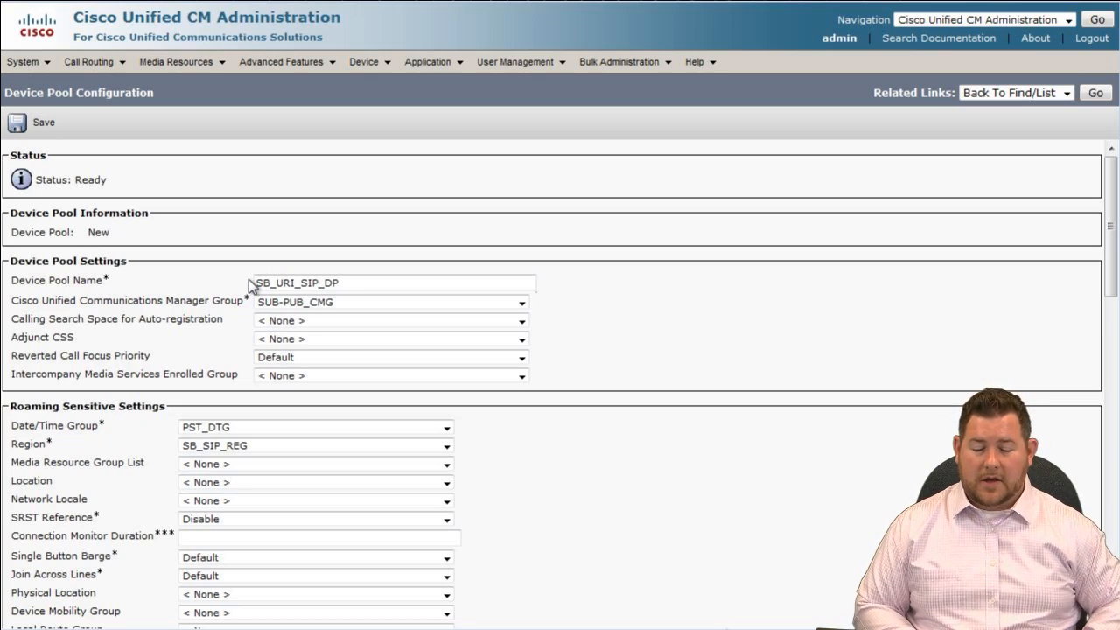
key(shift+Right)
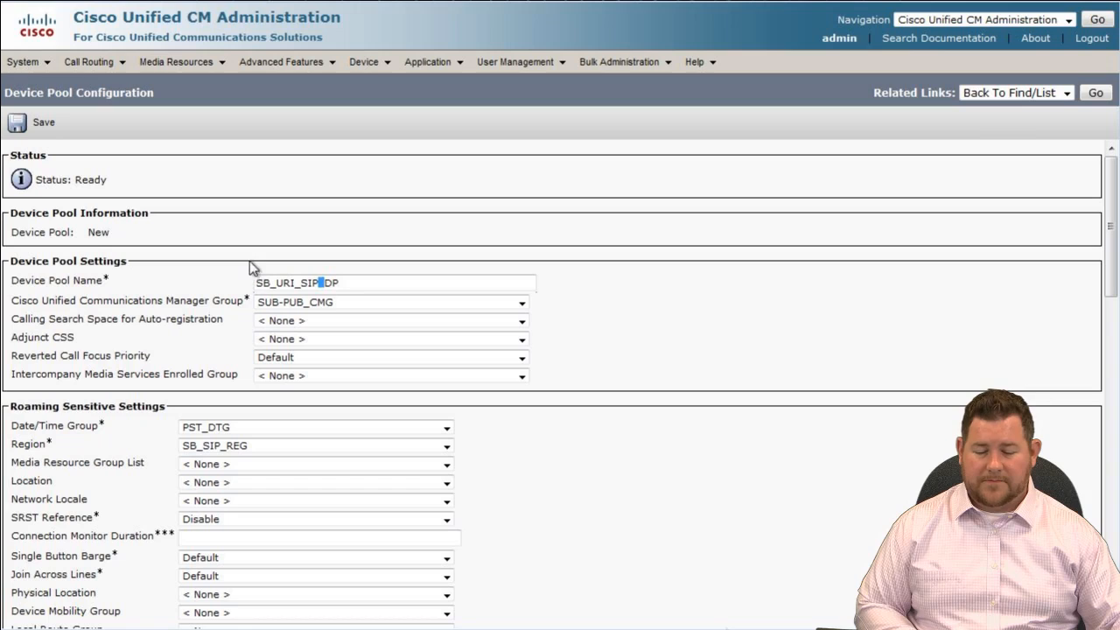
click(249, 256)
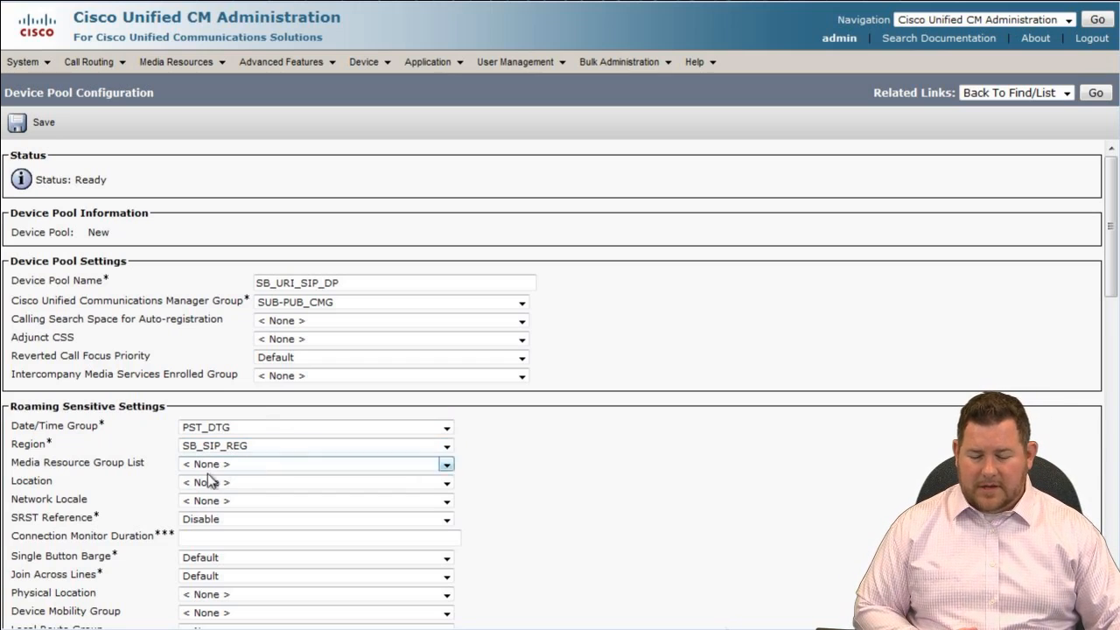
click(42, 121)
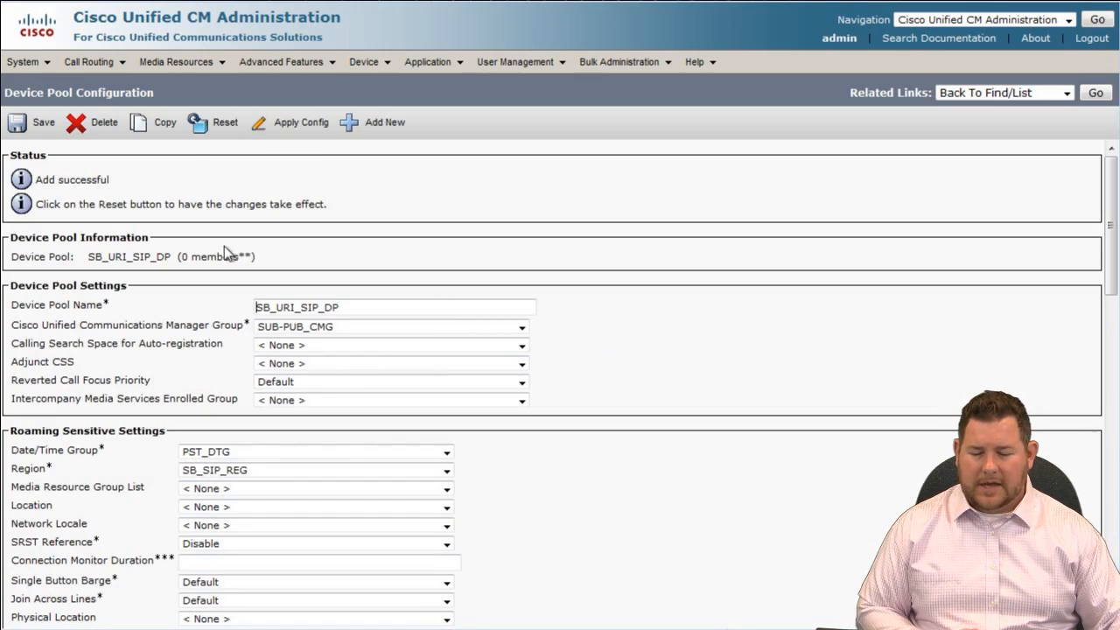
drag(177, 257, 259, 258)
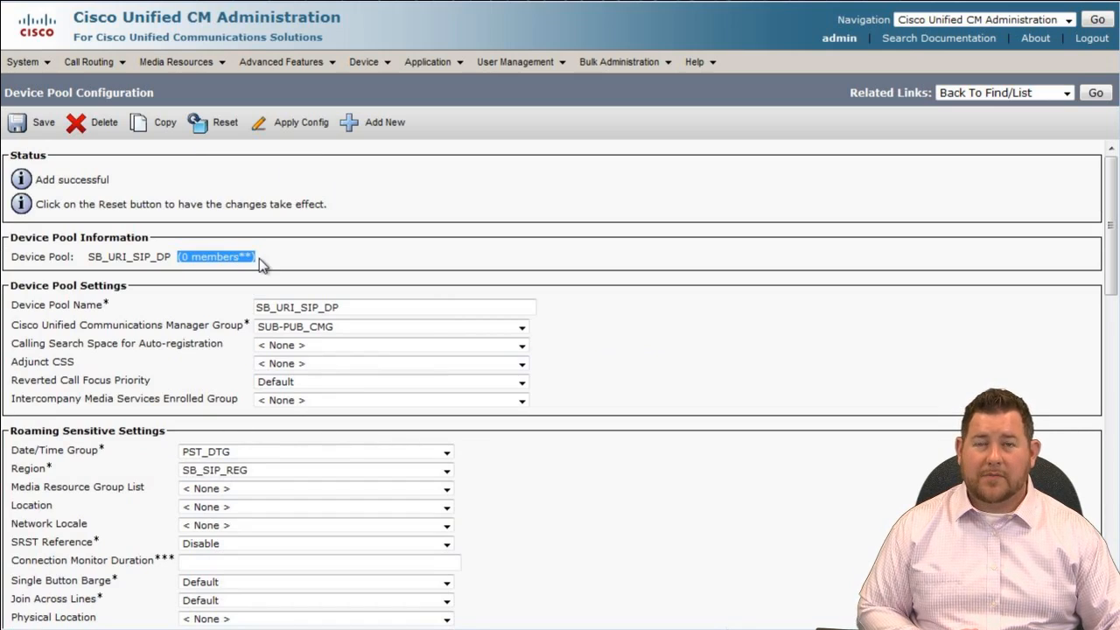
click(324, 225)
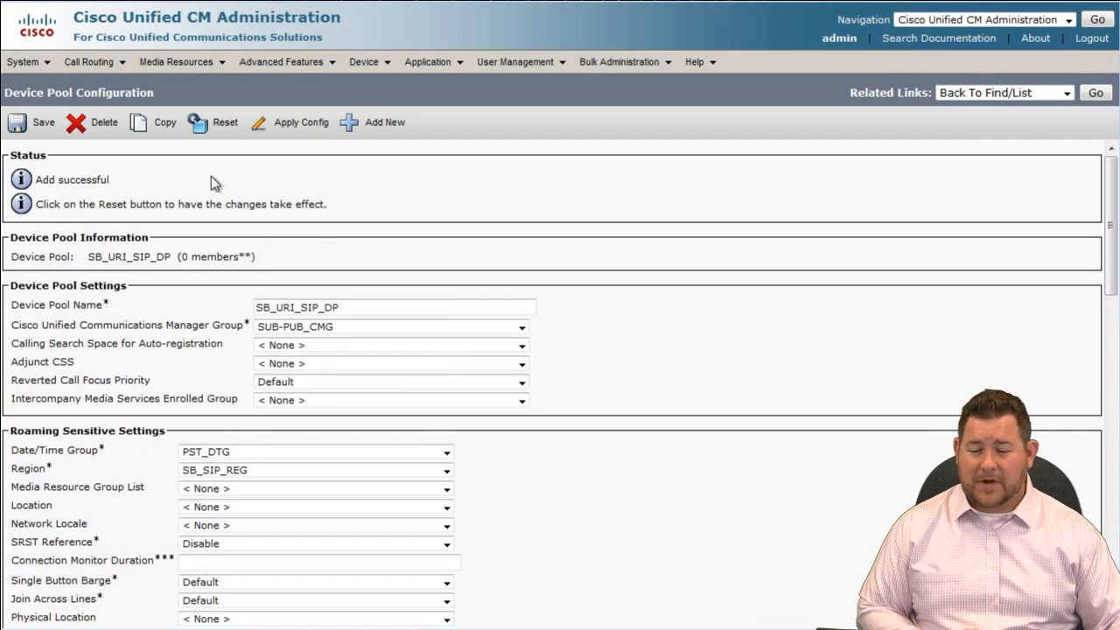
- List the existing regions and start adding a new region
click(26, 63)
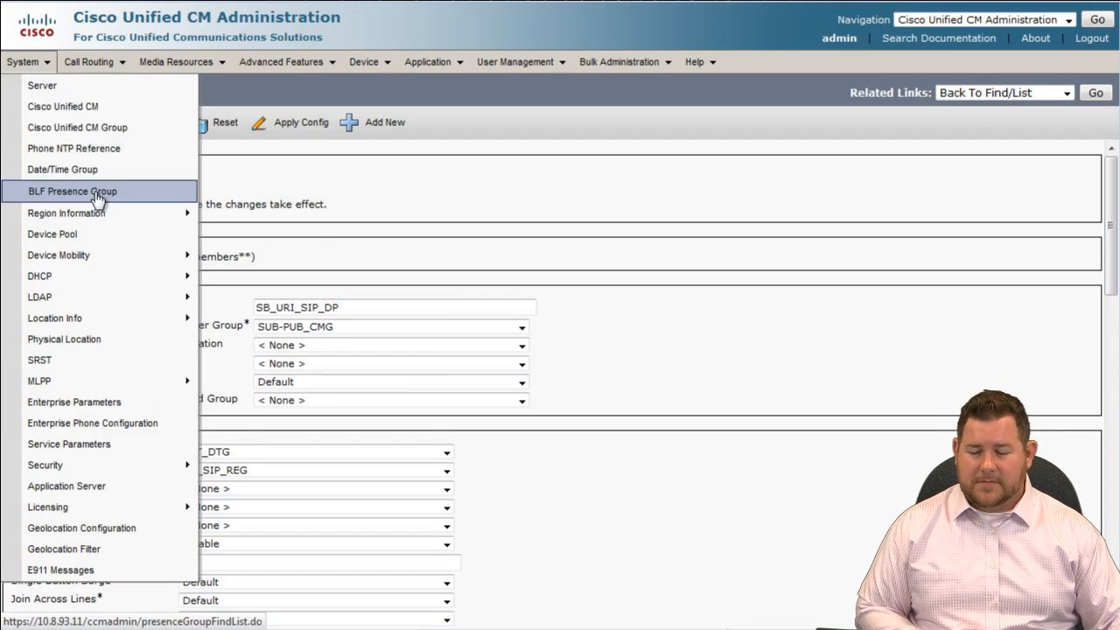
mouse_move(108, 210)
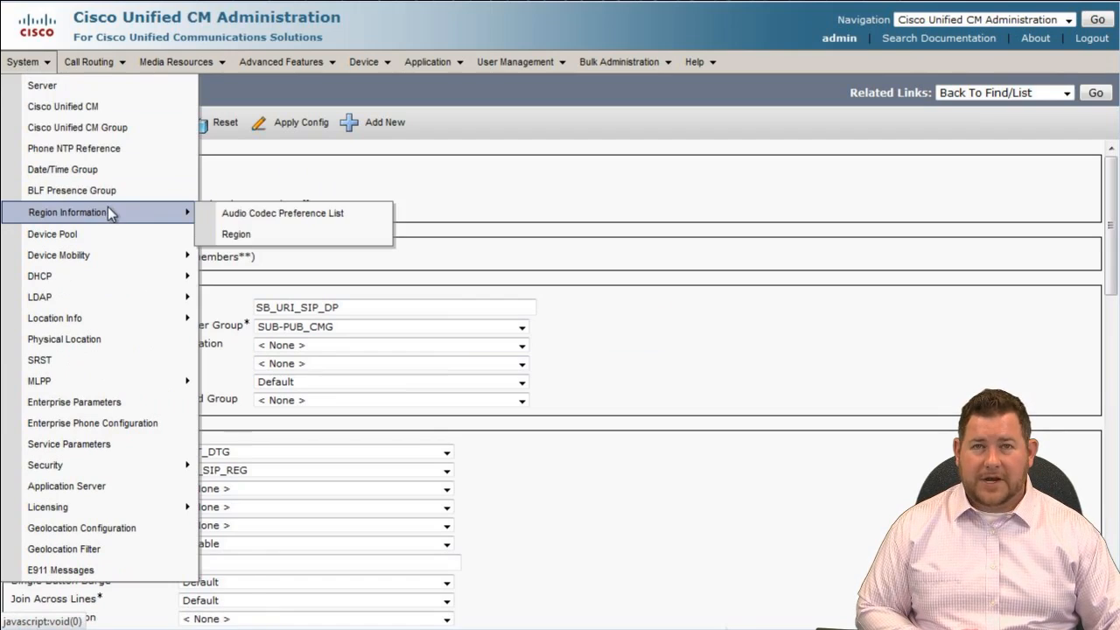
click(253, 233)
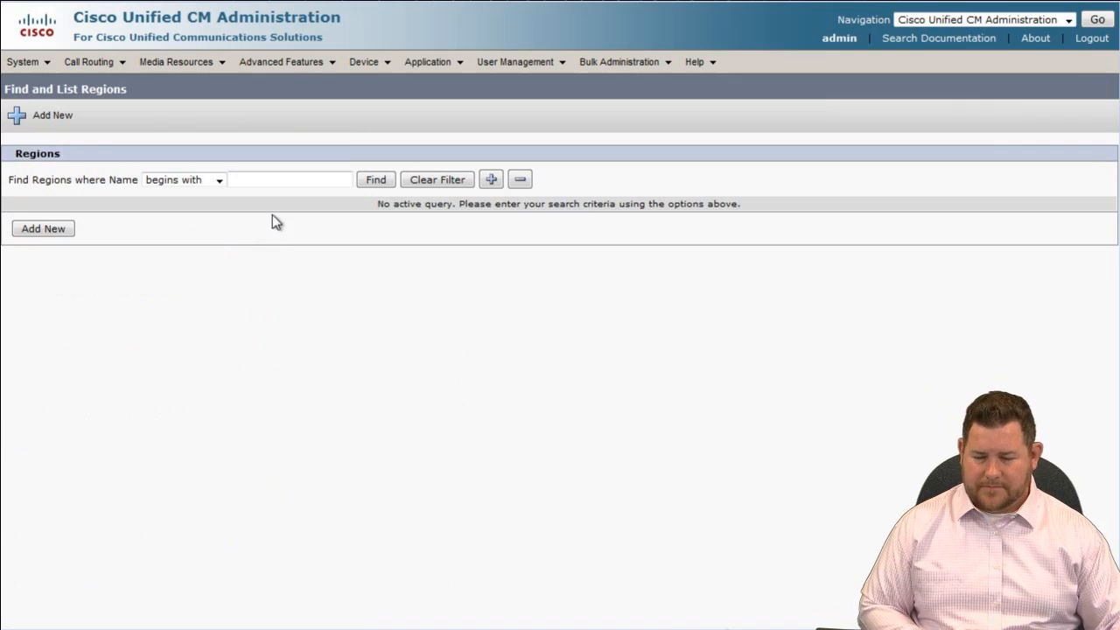
click(381, 180)
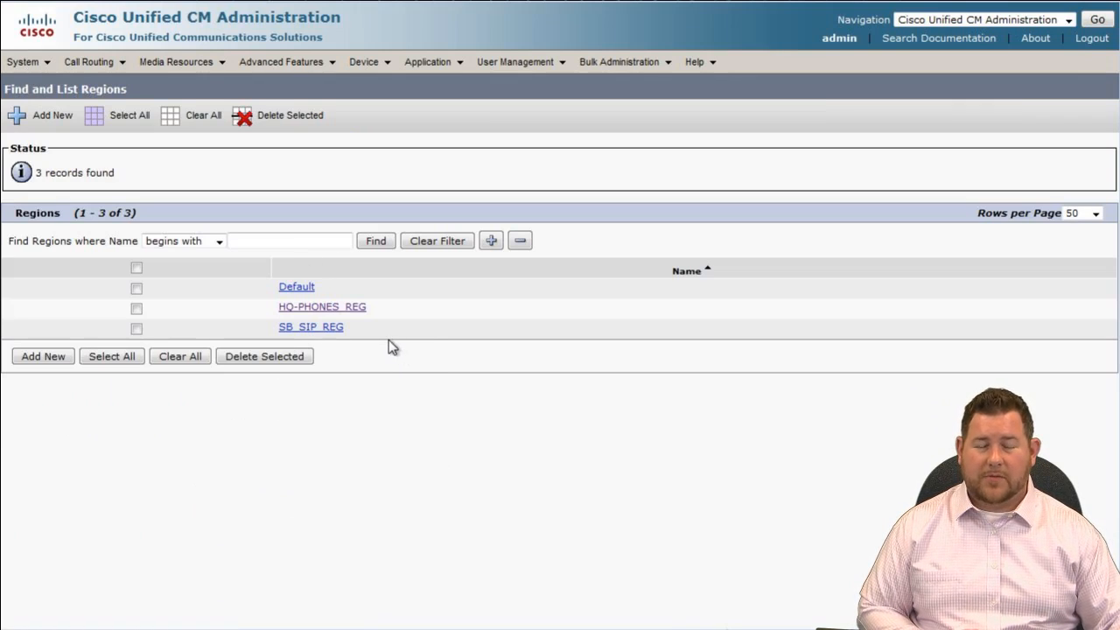
click(62, 359)
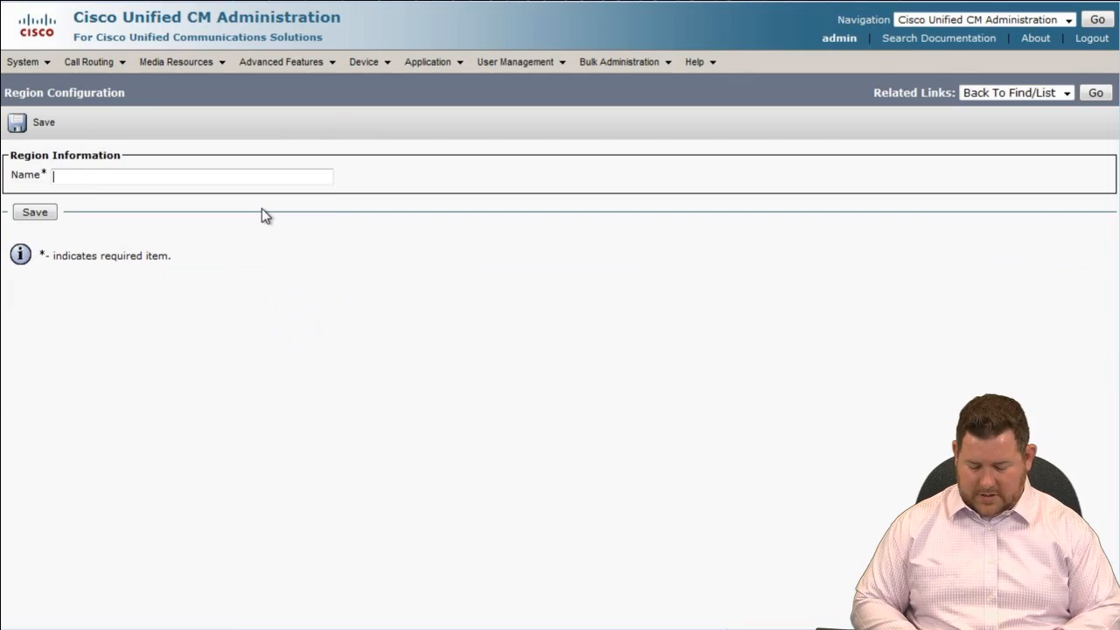
- Name the new region SB_URI_SIP_REG and save it
text(SB)
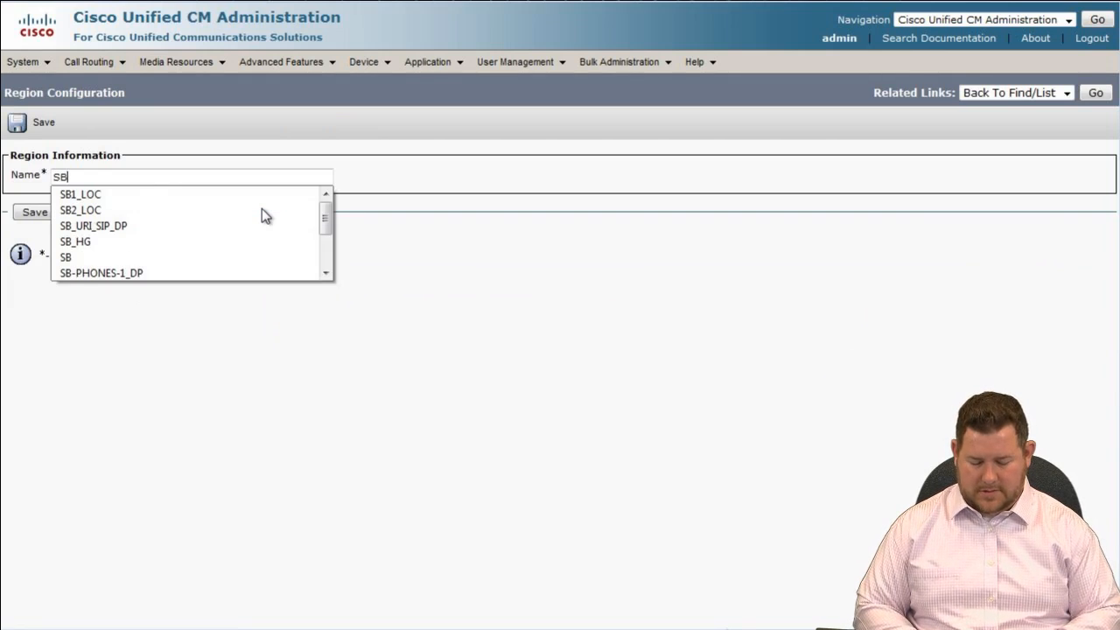
text(_URI)
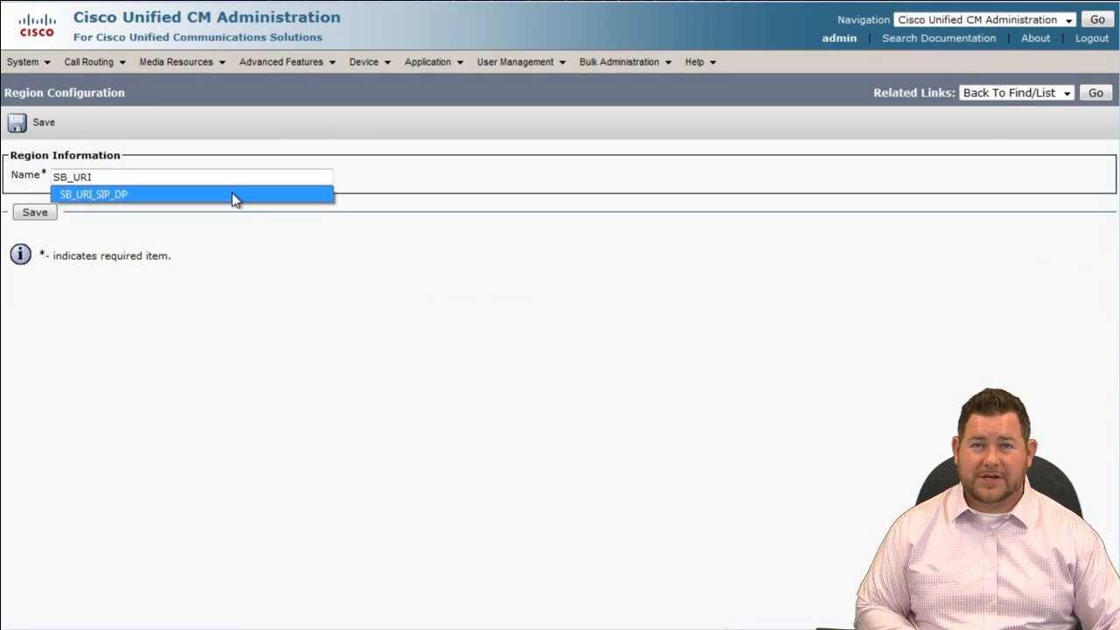
click(233, 194)
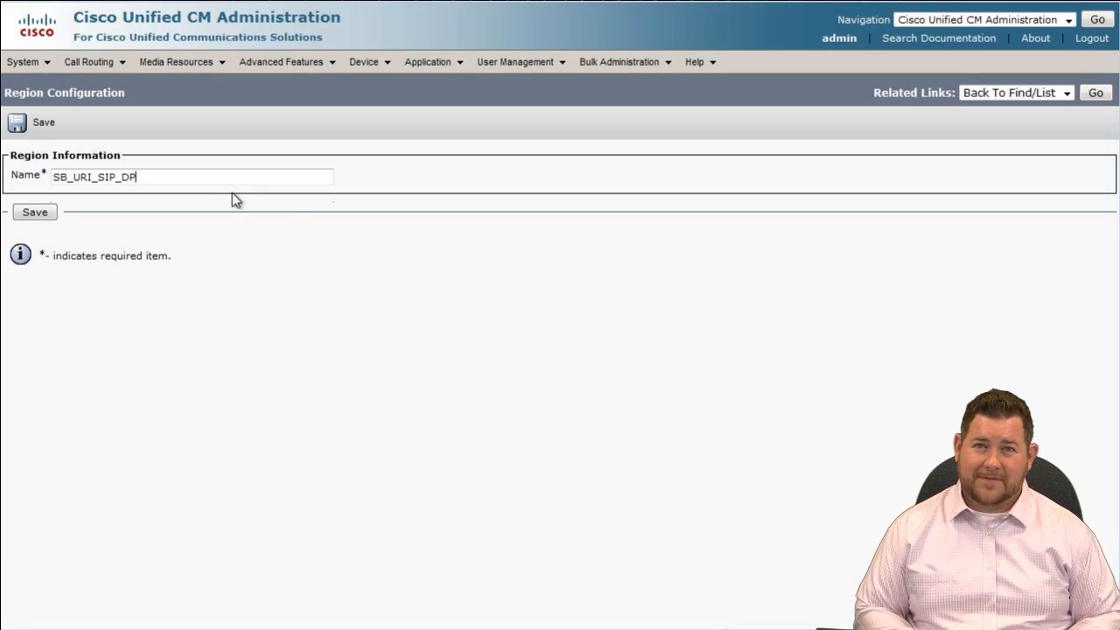
key(BackSpace)
key(BackSpace)
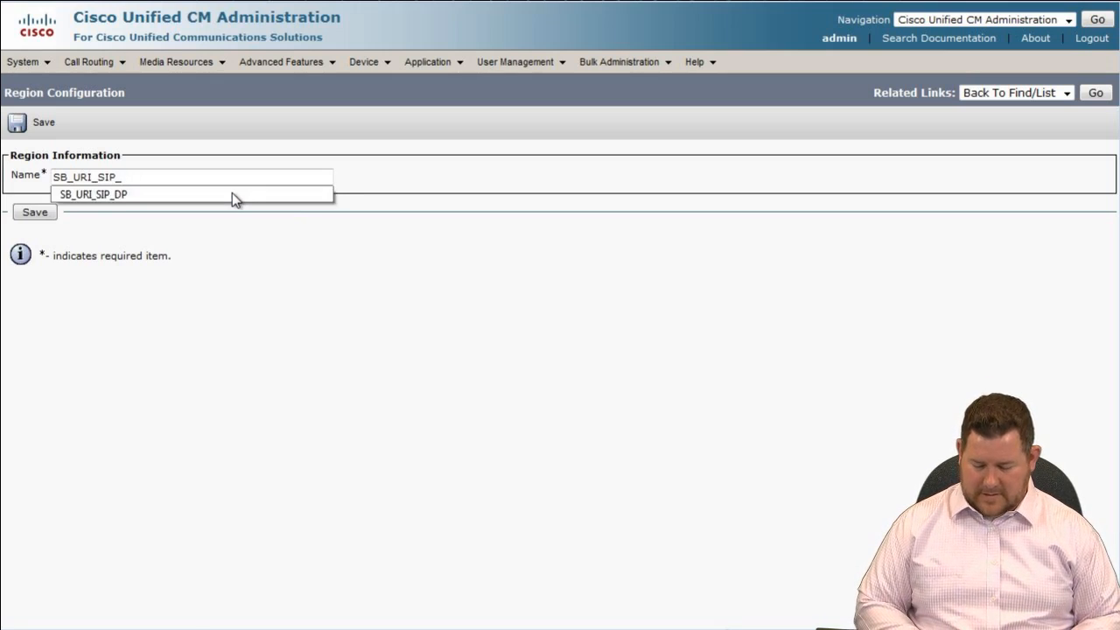
text(REG)
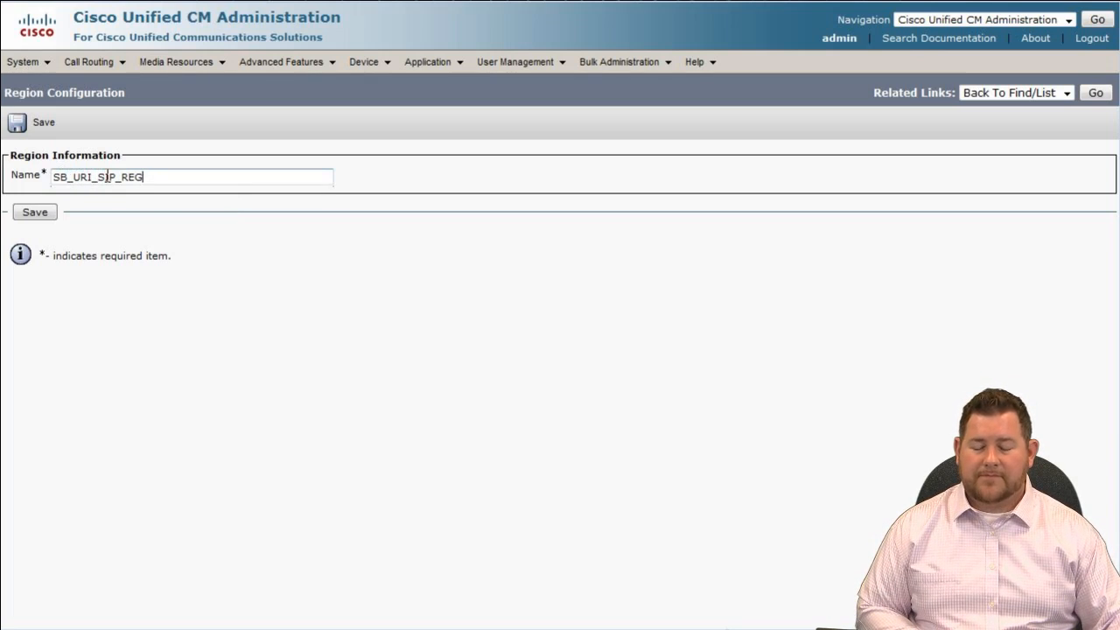
click(35, 212)
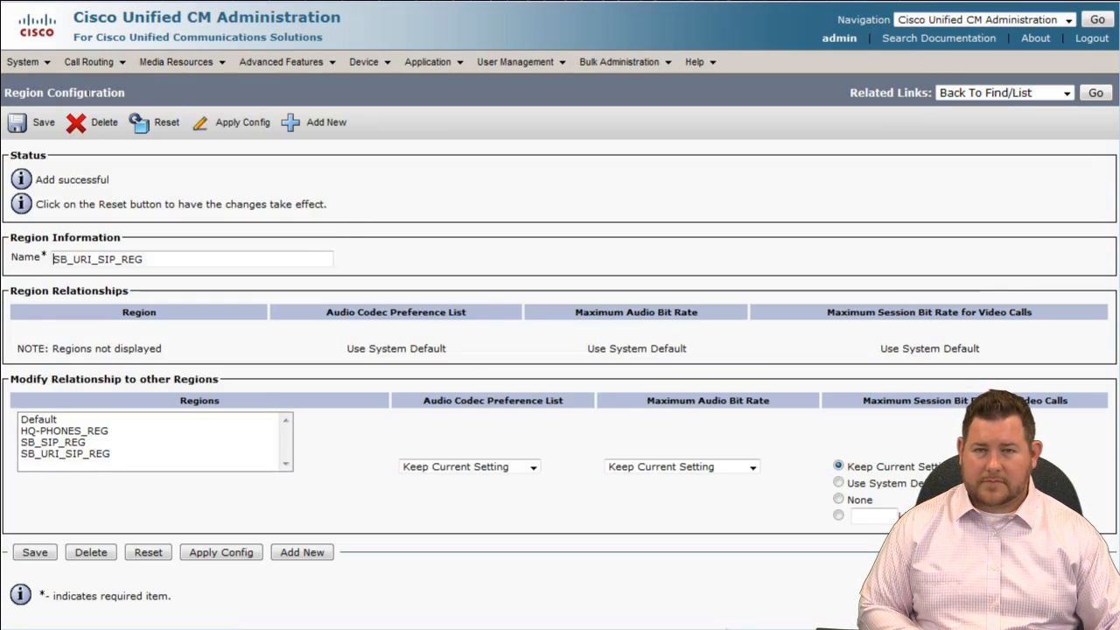
- Assign the region SB_URI_SIP_REG to the device pool SB_URI_SIP_DP and save the device pool
mouse_move(26, 66)
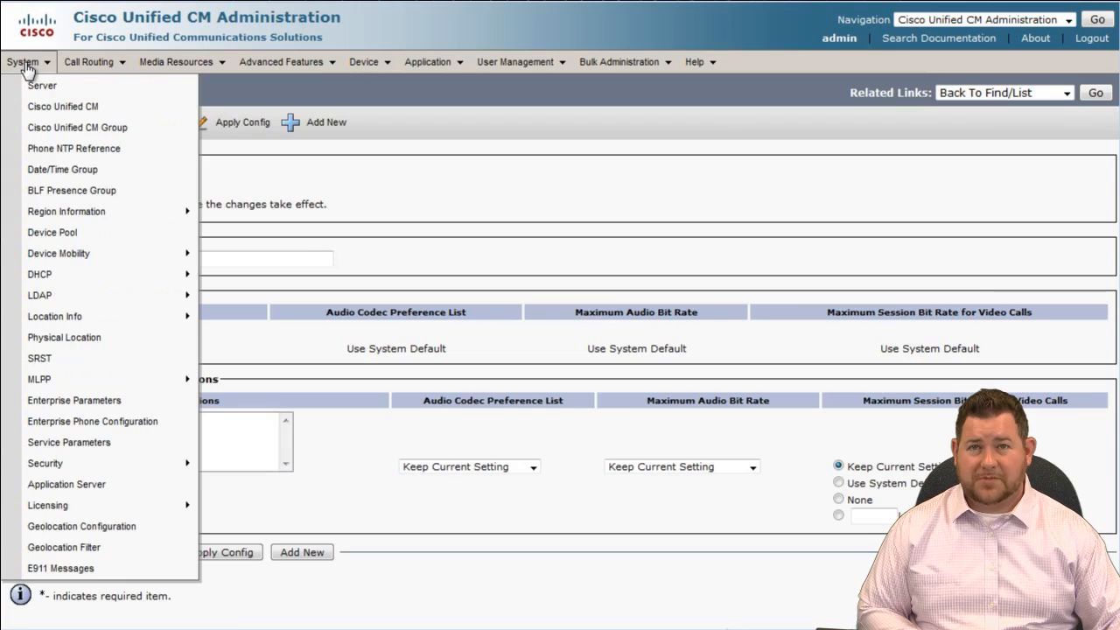
click(129, 234)
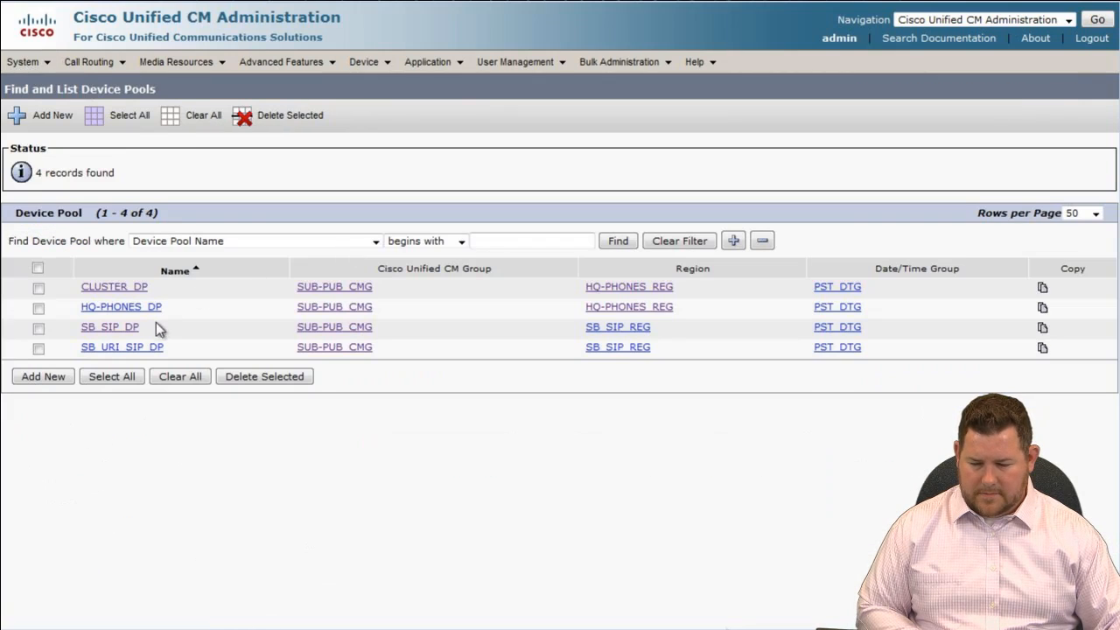
click(132, 346)
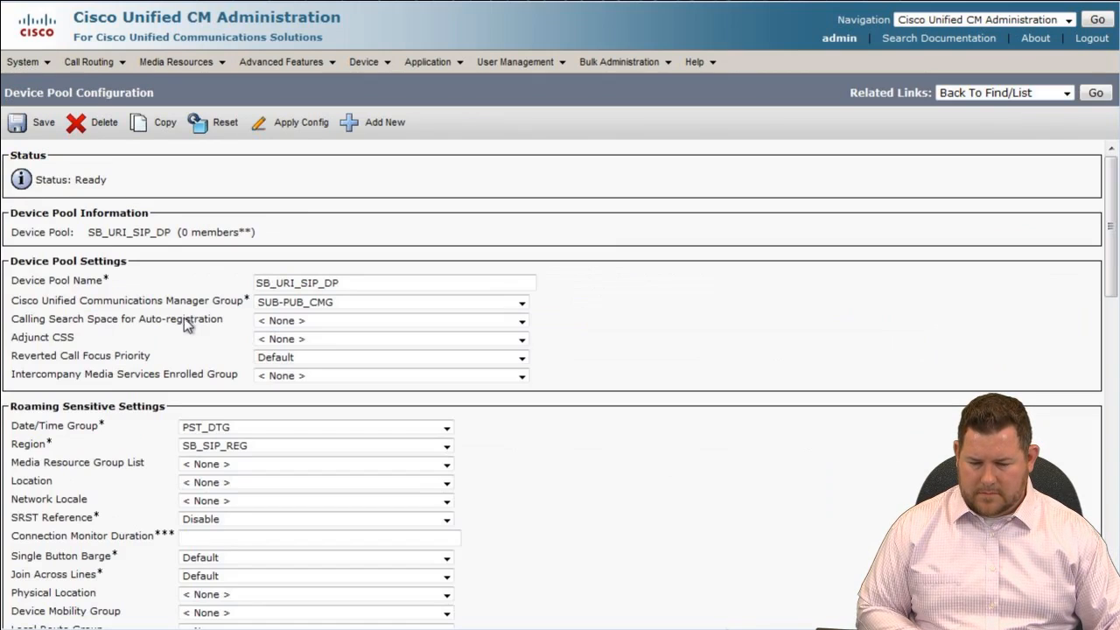
click(262, 446)
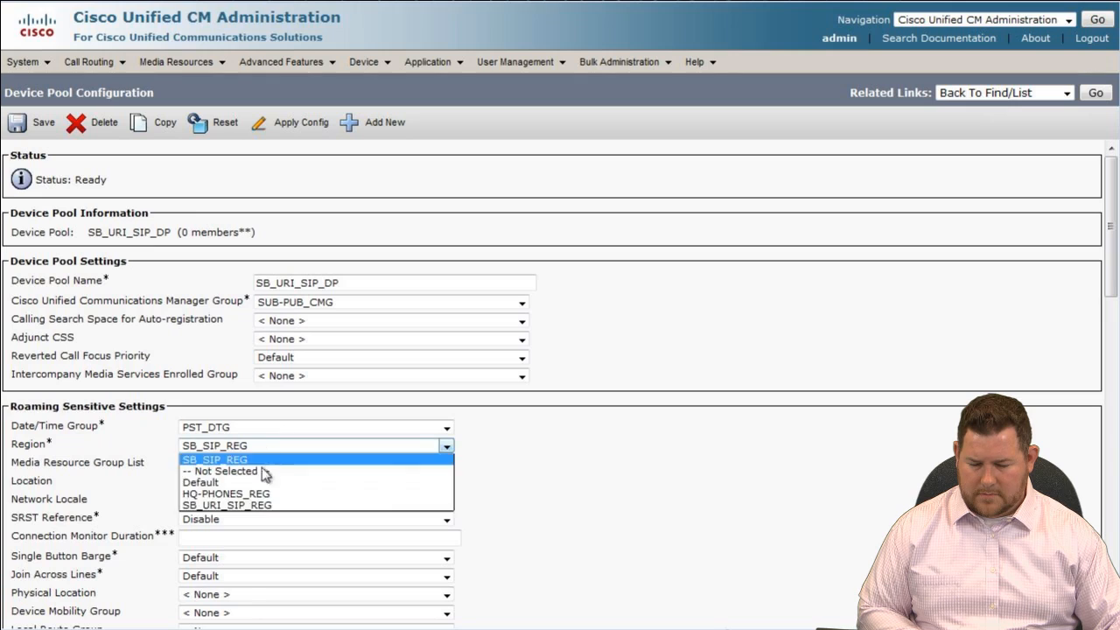
click(236, 508)
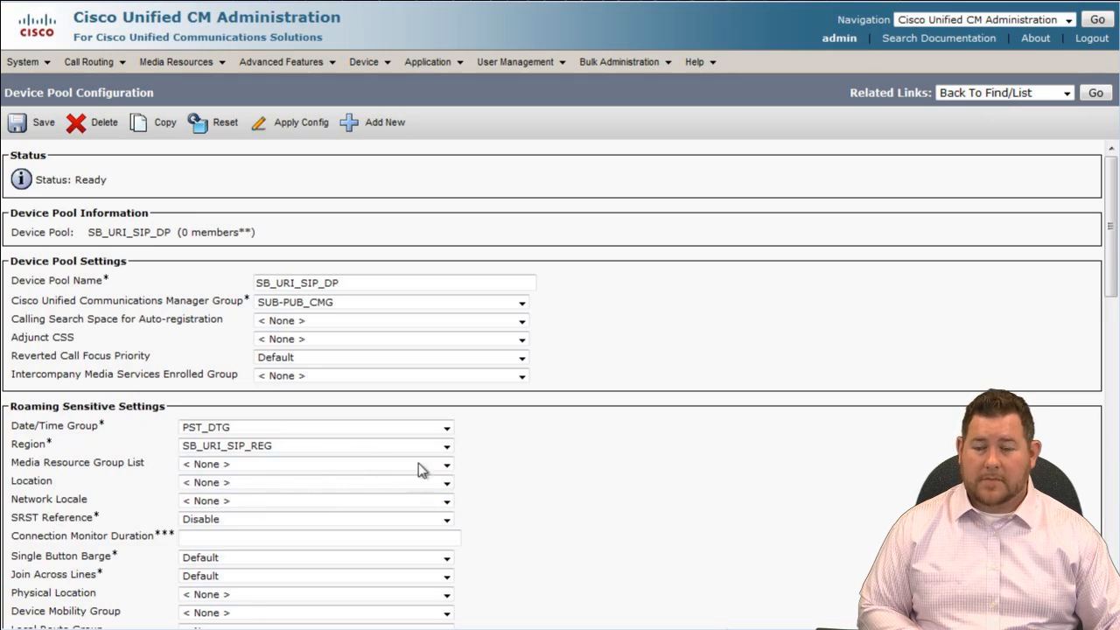
click(39, 123)
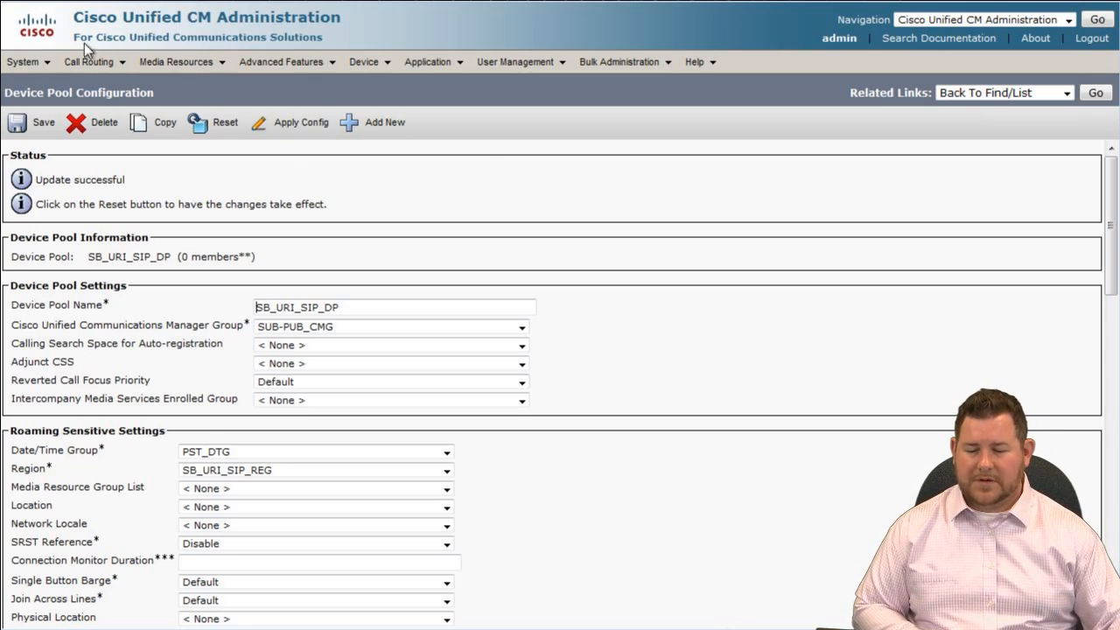
- List the SIP trunk security profiles and open Non Secure SIP Trunk Profile
click(37, 63)
mouse_move(186, 470)
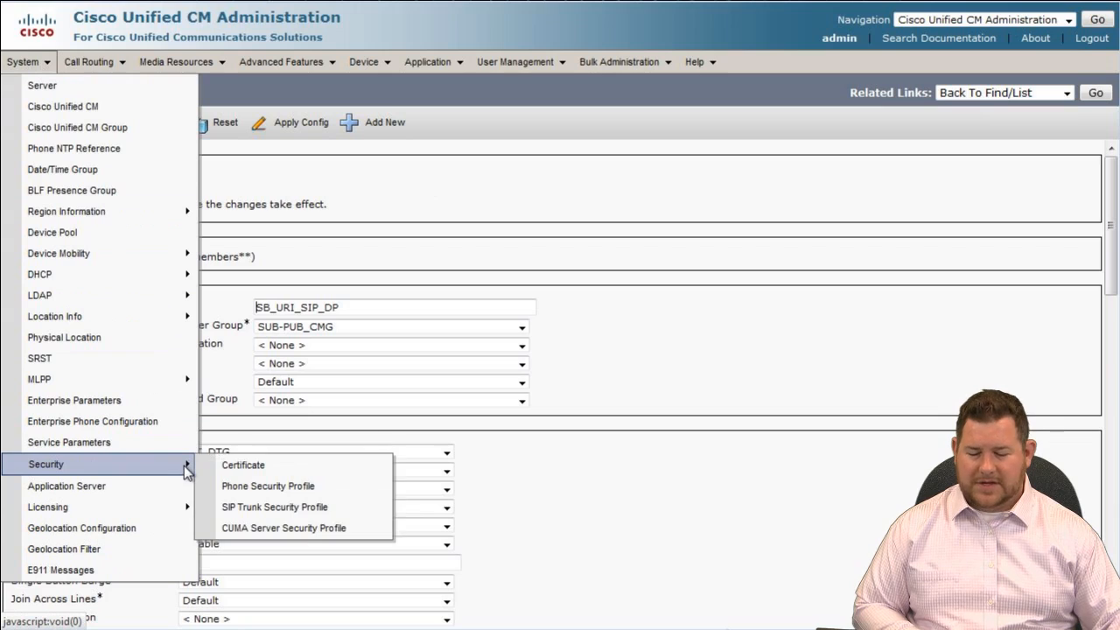
click(299, 514)
click(512, 179)
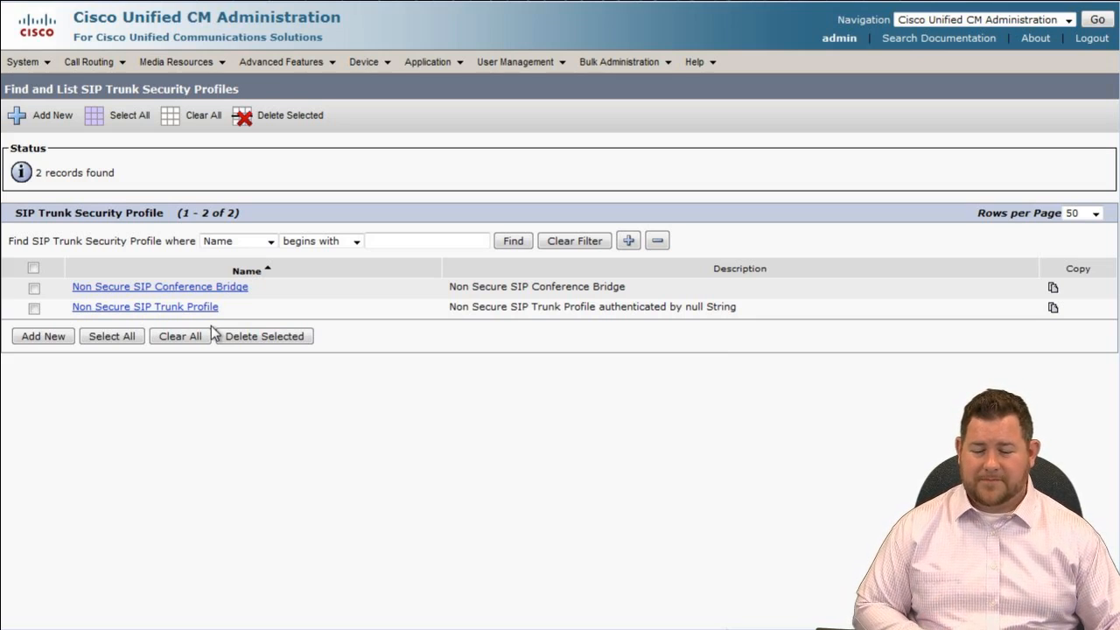
click(193, 307)
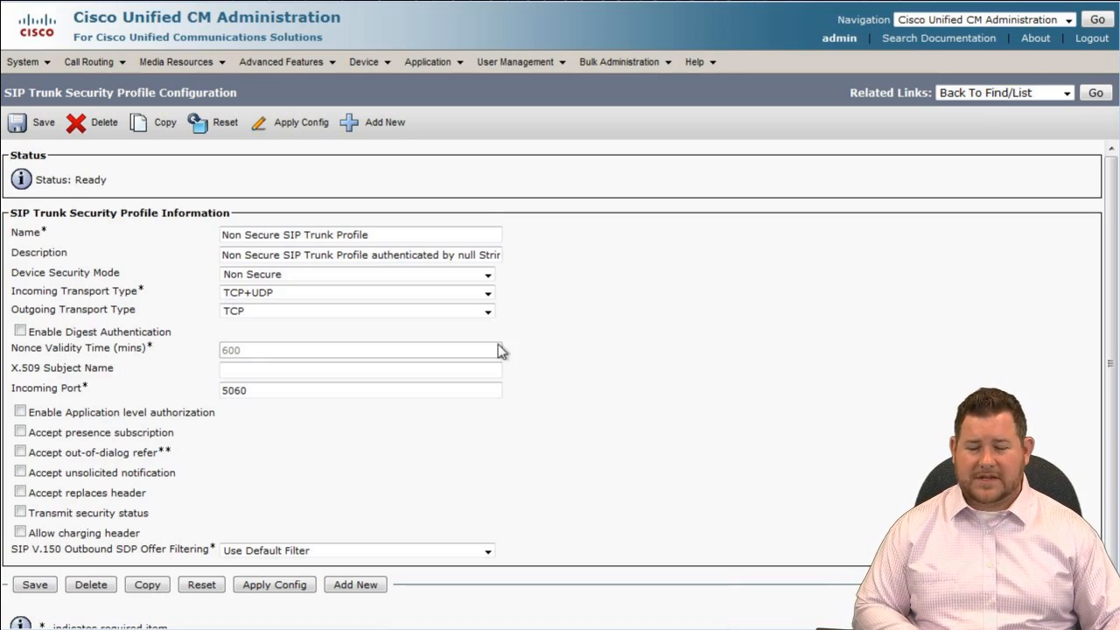
click(279, 391)
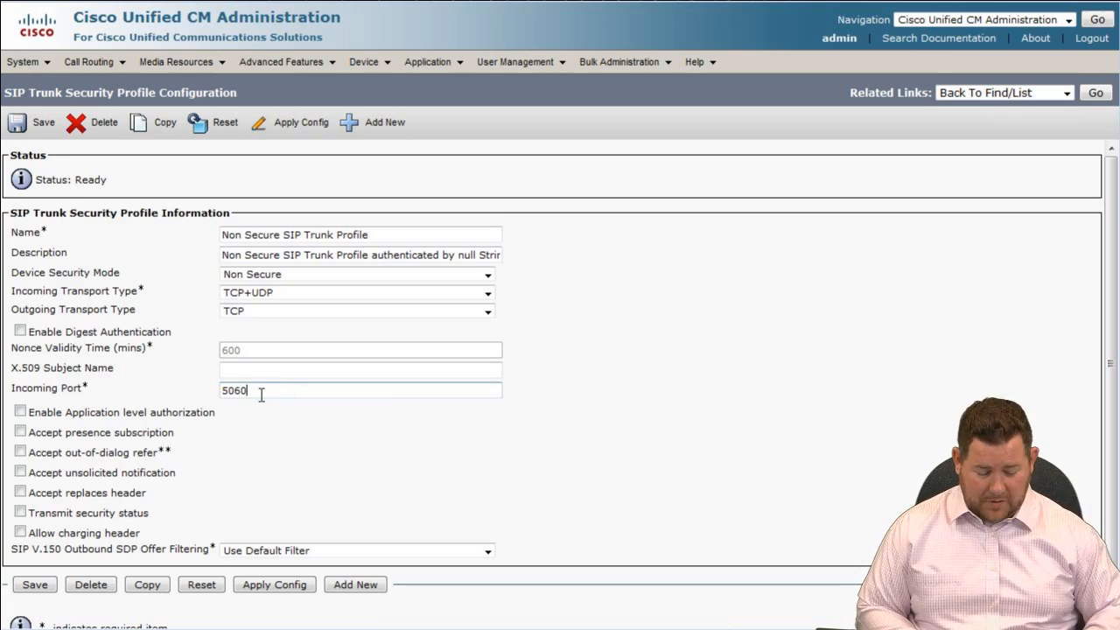
key(BackSpace)
key(BackSpace)
text(88)
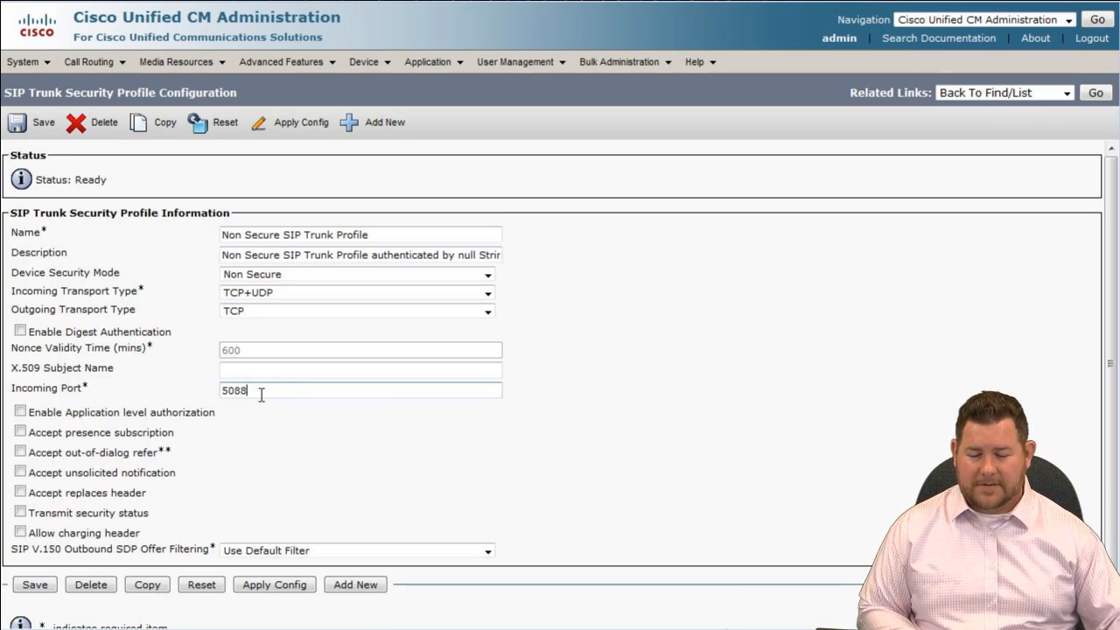
click(299, 419)
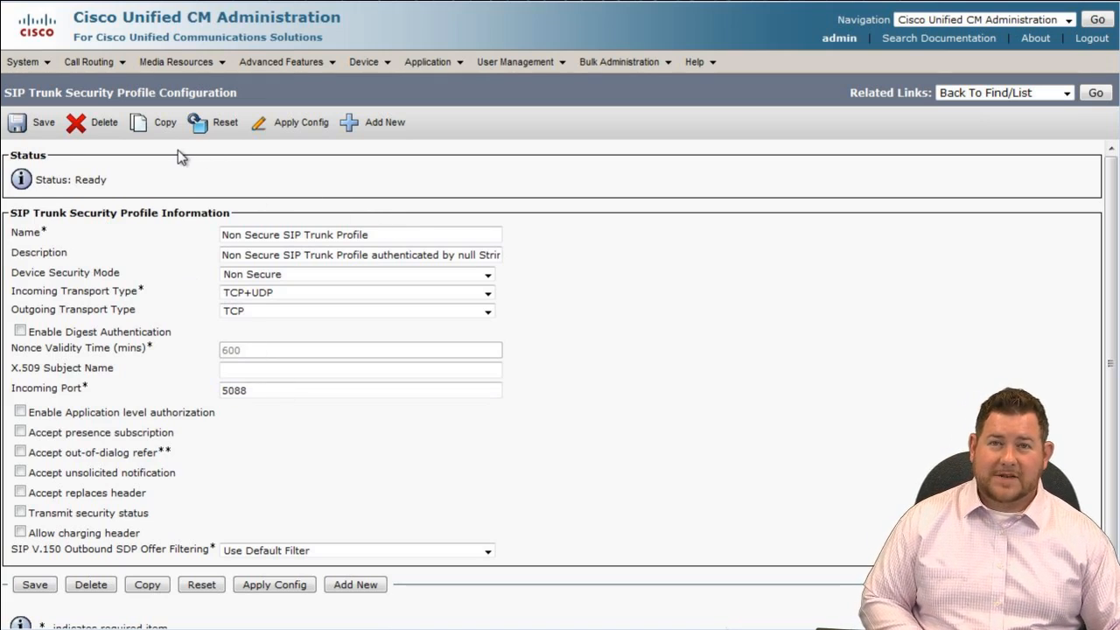
click(379, 233)
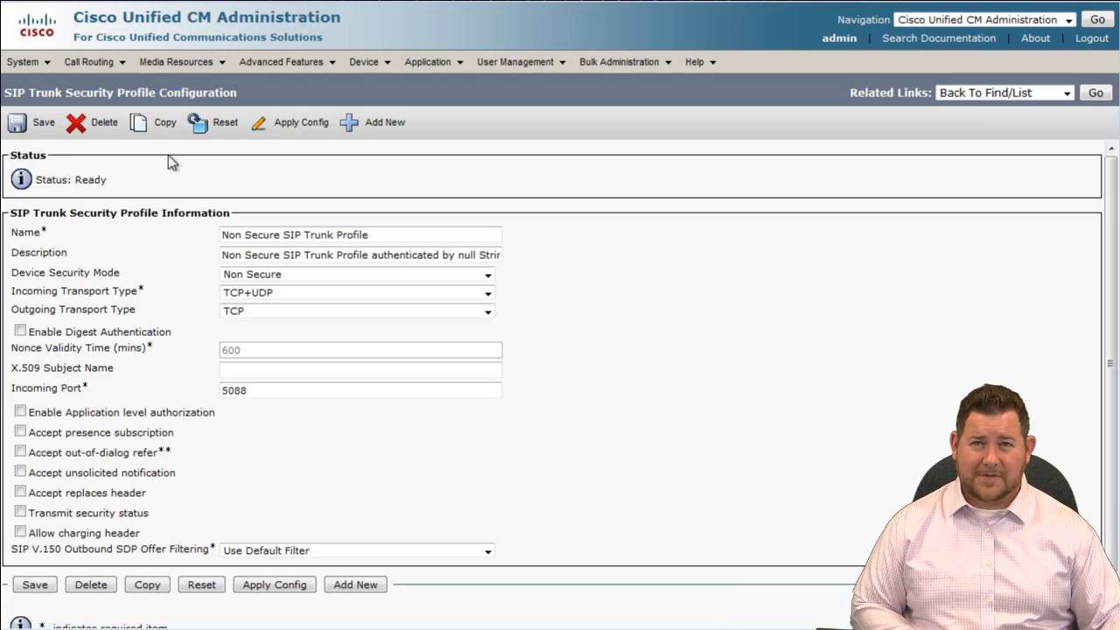
- Copy the security profile as "Non Secure SIP Trunk Profile - 5088" with incoming port 5088 and save it
click(148, 127)
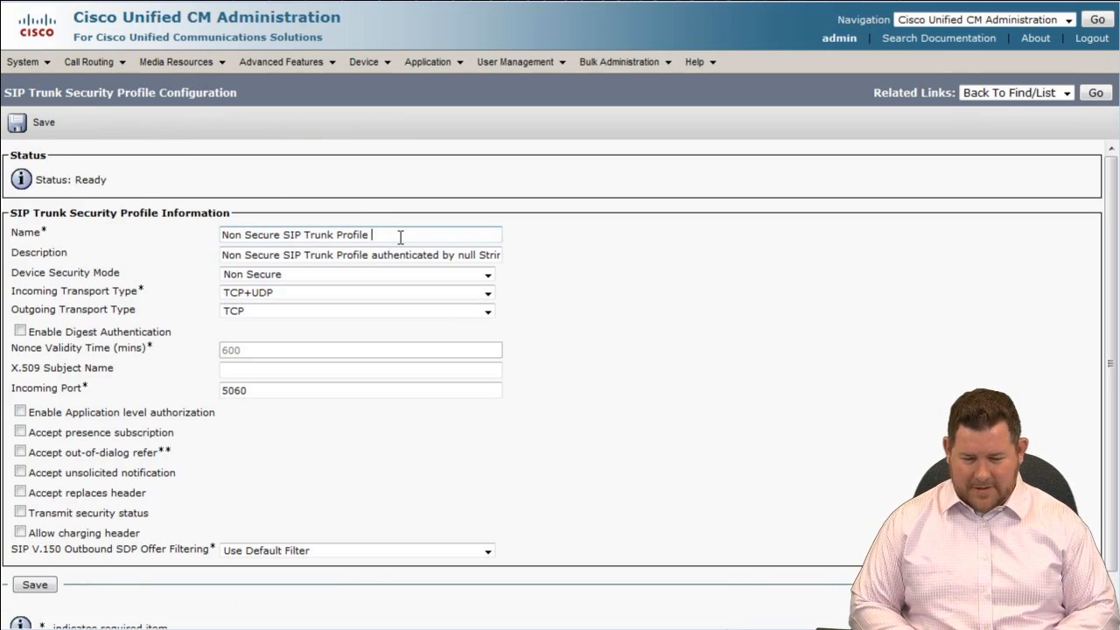
text(- 5080)
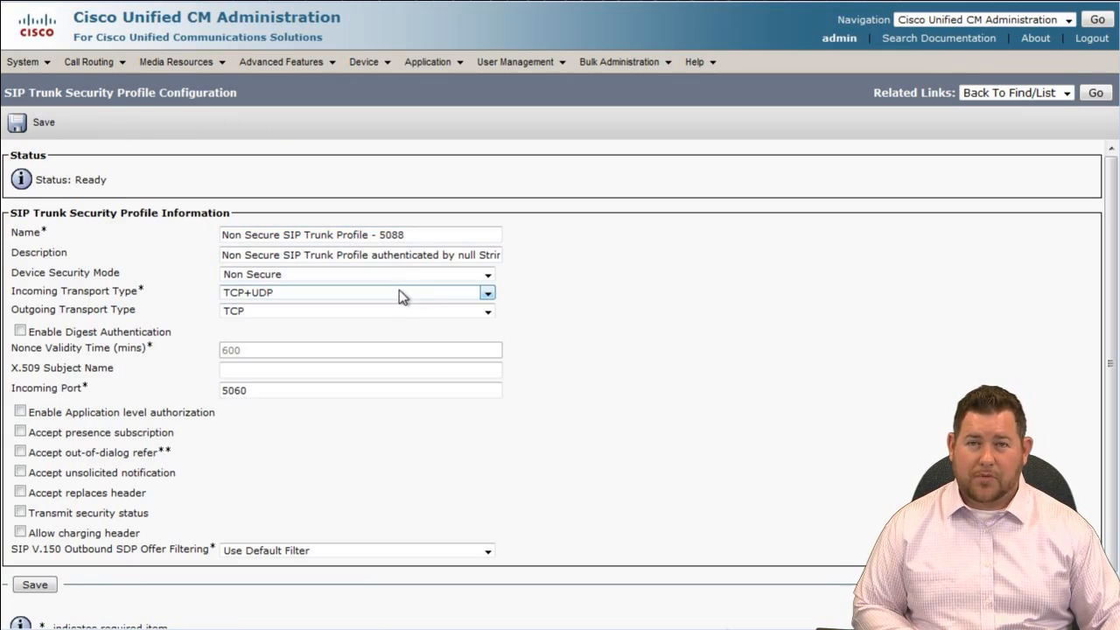
drag(266, 390, 210, 391)
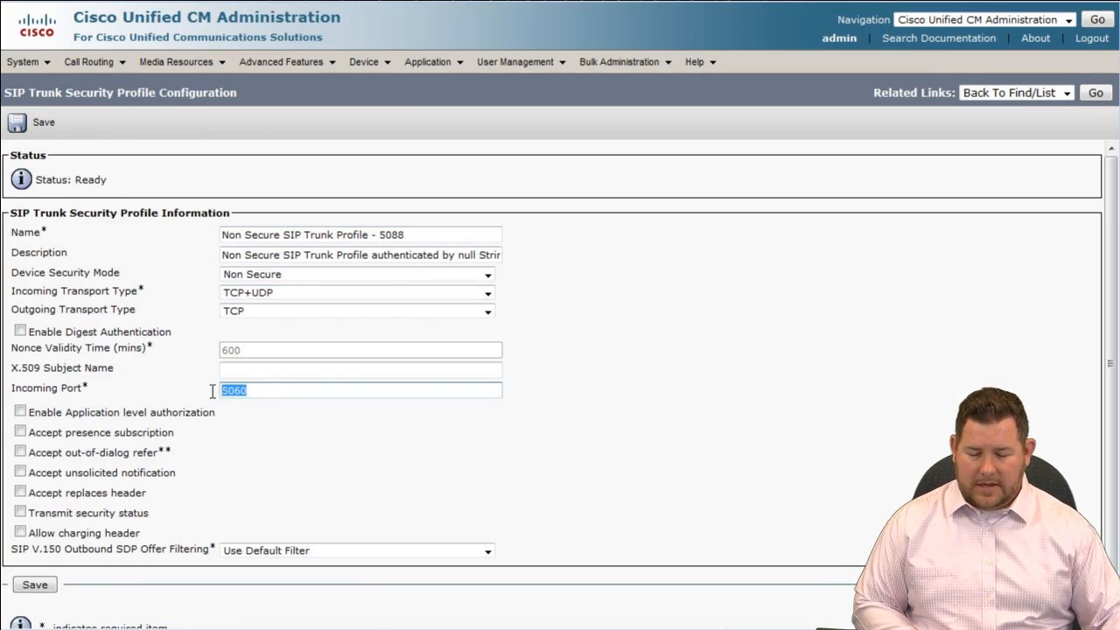
text(5088)
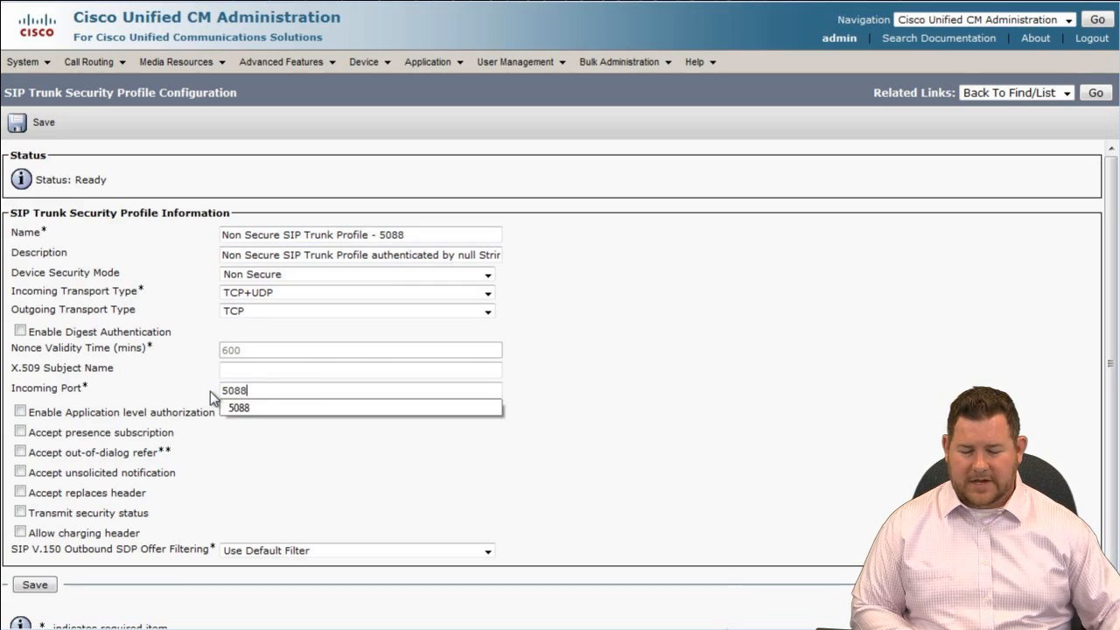
click(210, 385)
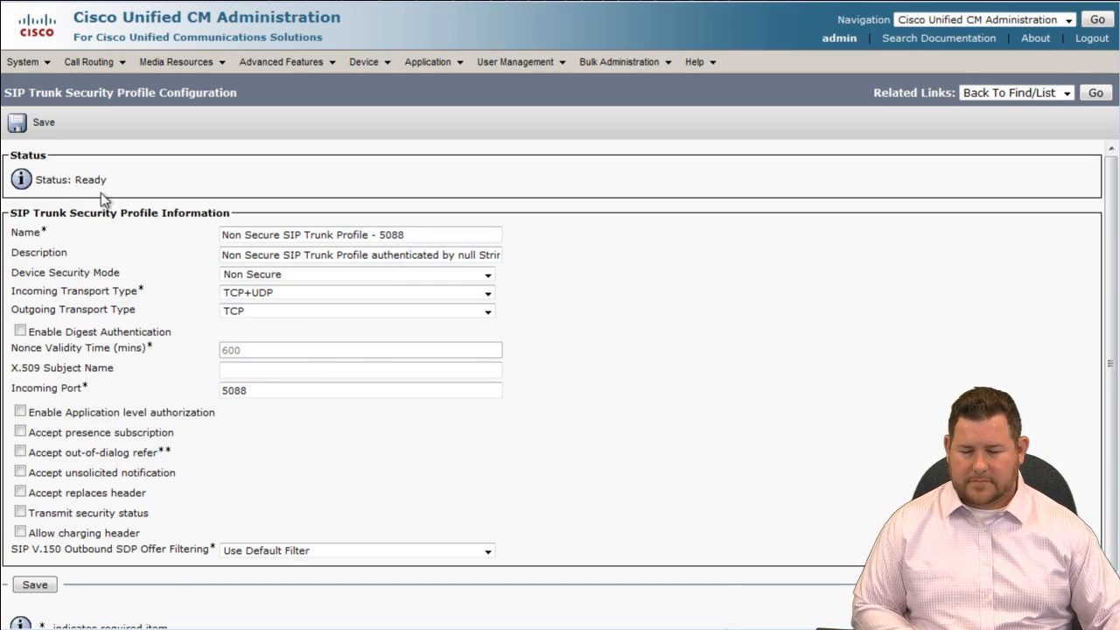
click(43, 122)
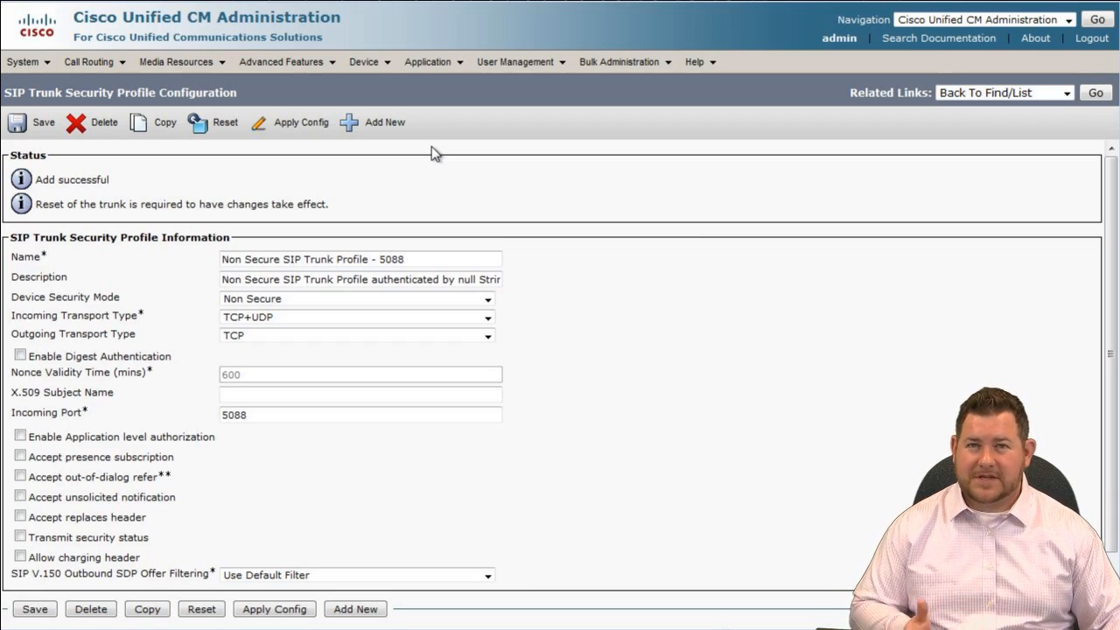
- List the SIP profiles, open Standard SIP Profile and make a copy of it as a new profile
mouse_move(386, 70)
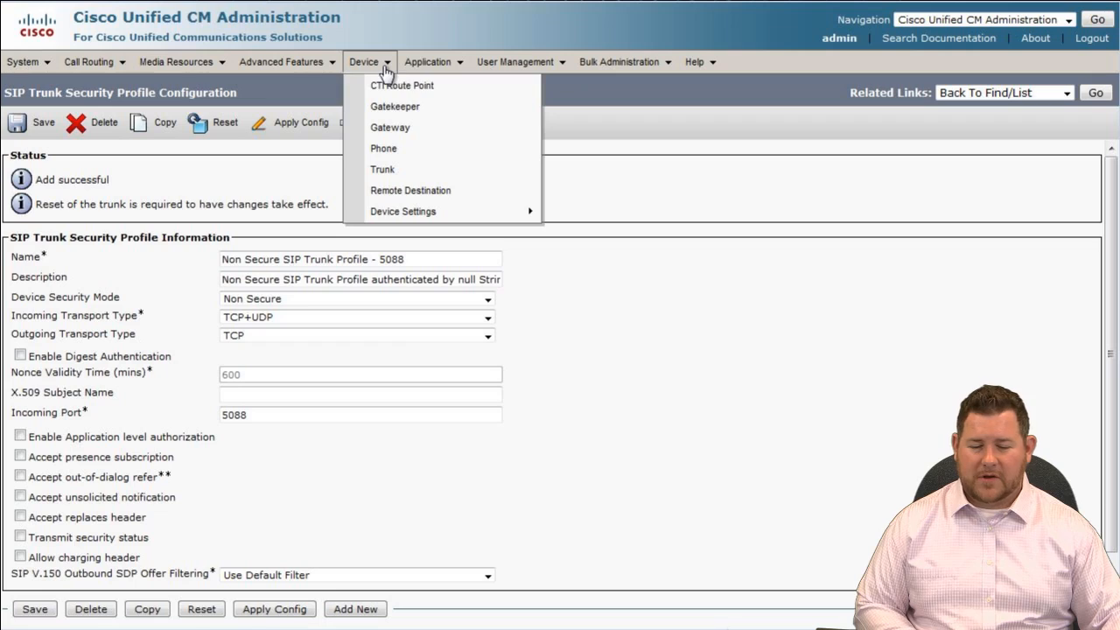
mouse_move(454, 212)
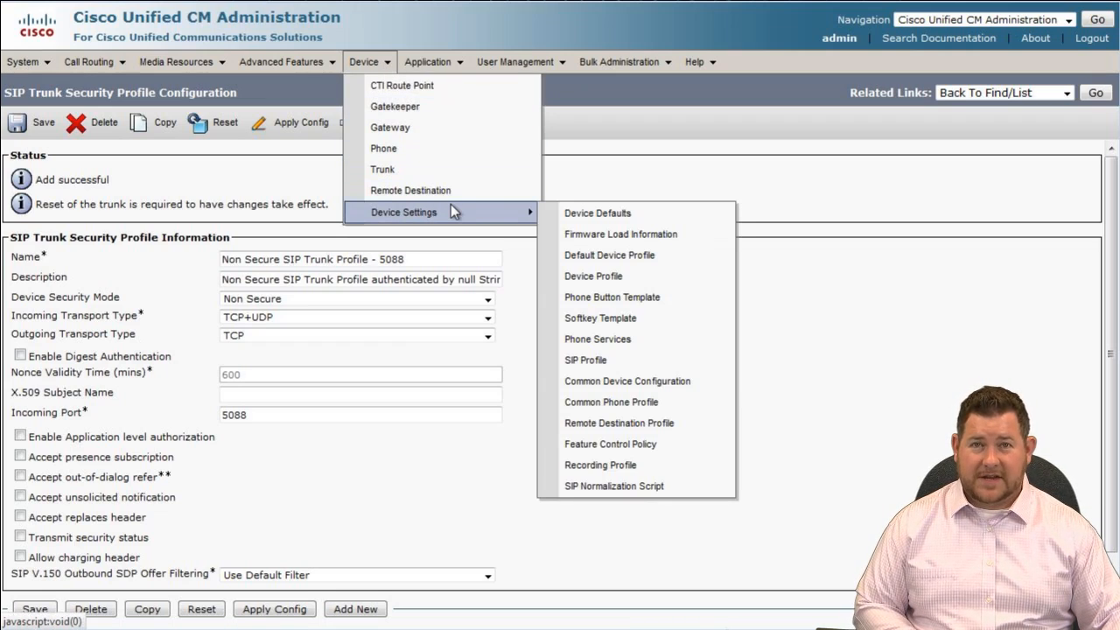
click(606, 361)
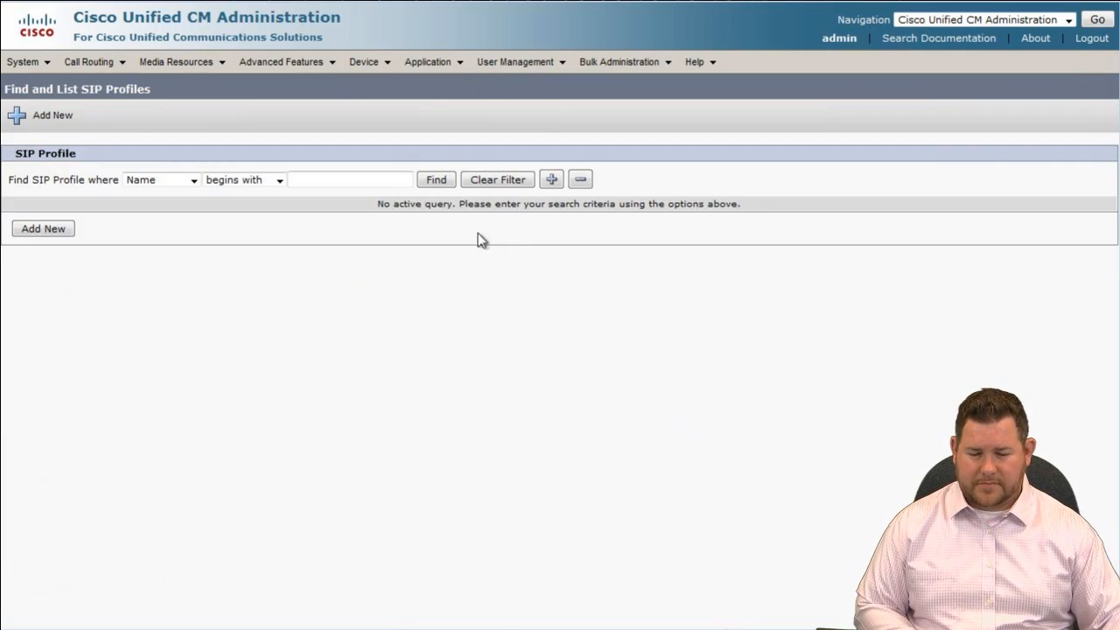
click(436, 181)
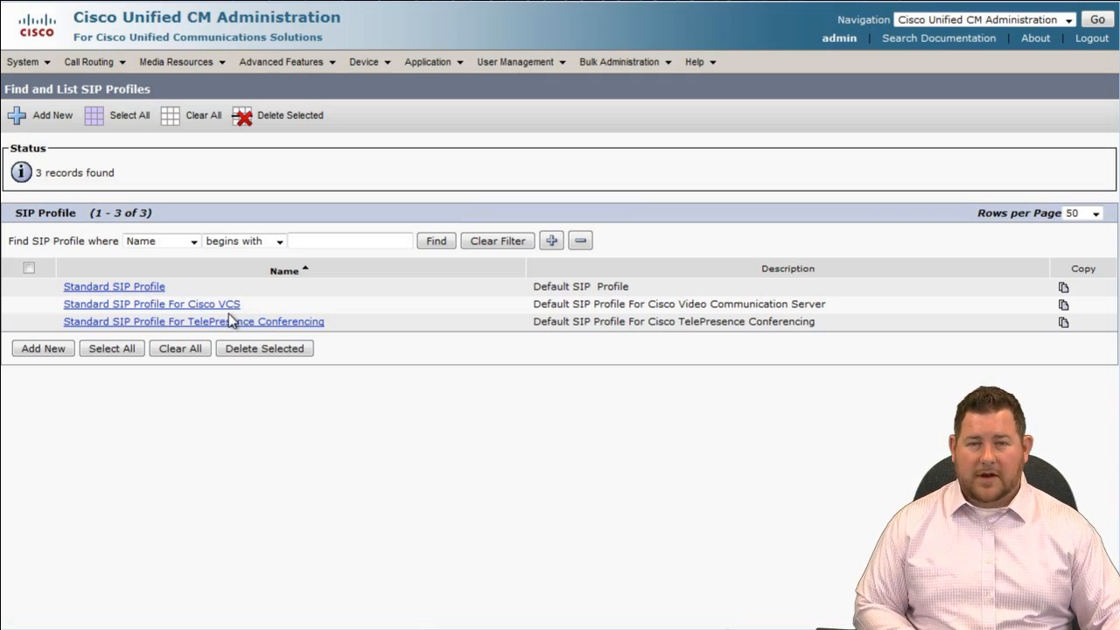
click(142, 288)
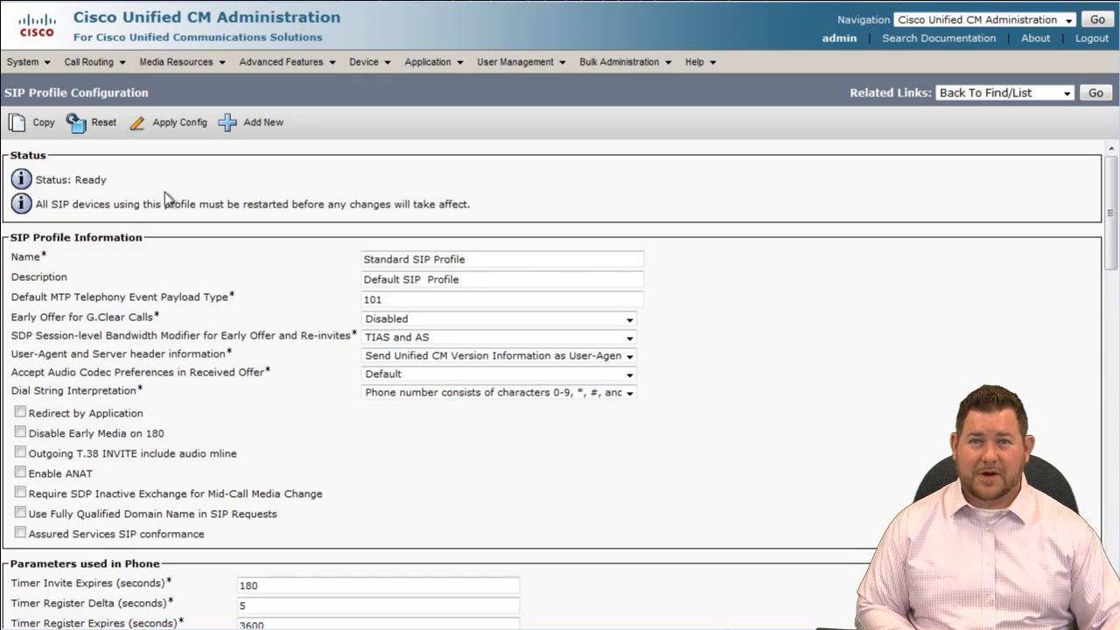
click(42, 124)
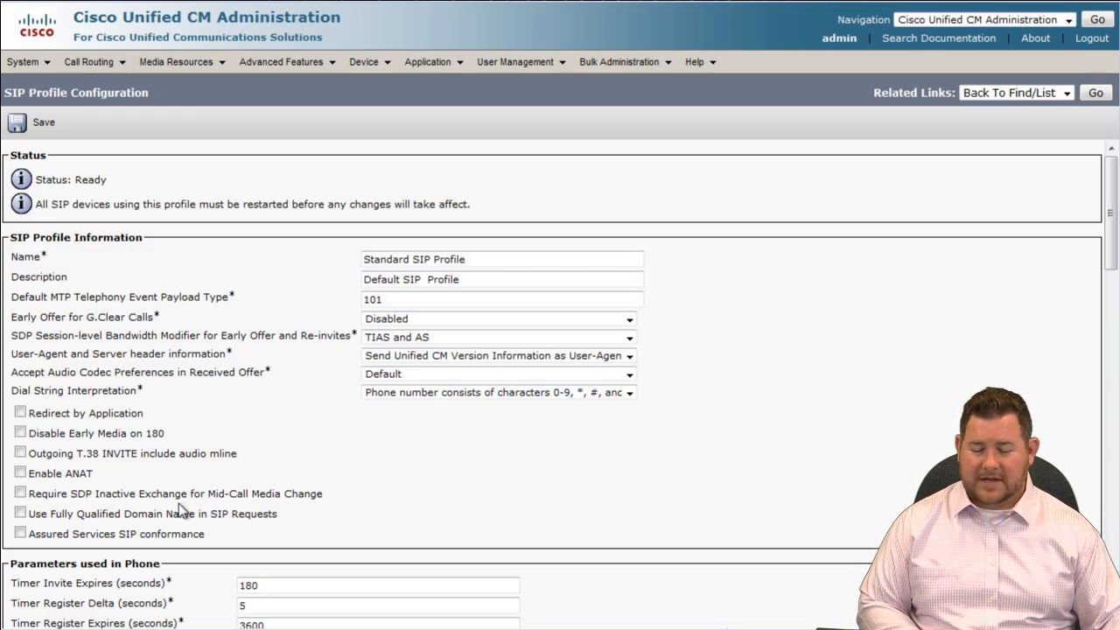
- Enable Use Fully Qualified Domain Name in SIP Requests on the copied profile, name it "Standard SIP Profile - FQDN" and save it
click(20, 514)
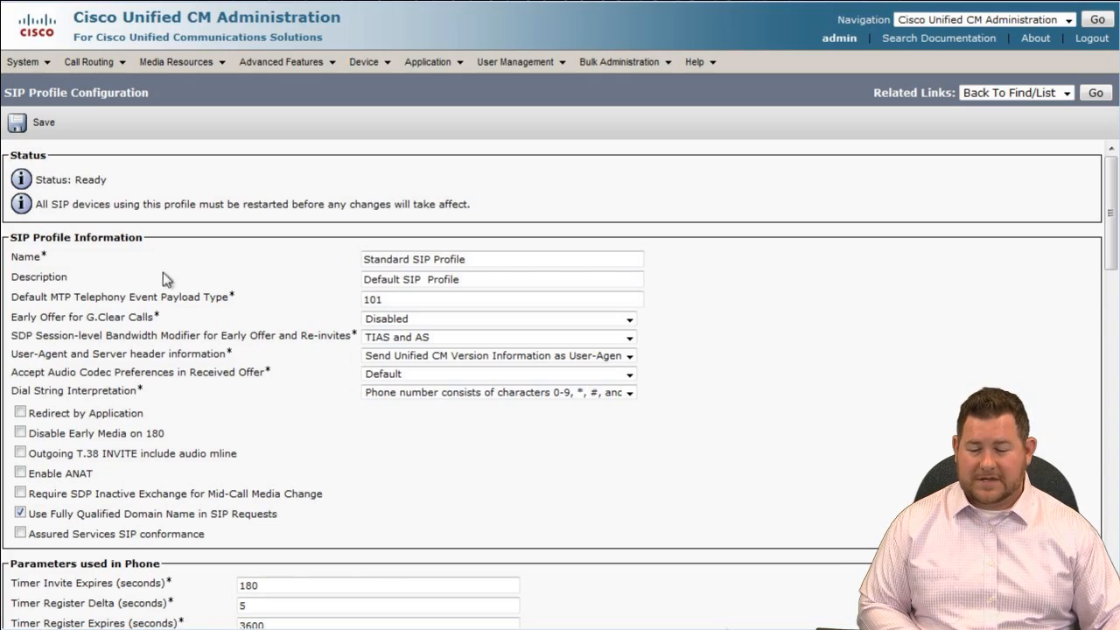
click(488, 259)
click(552, 278)
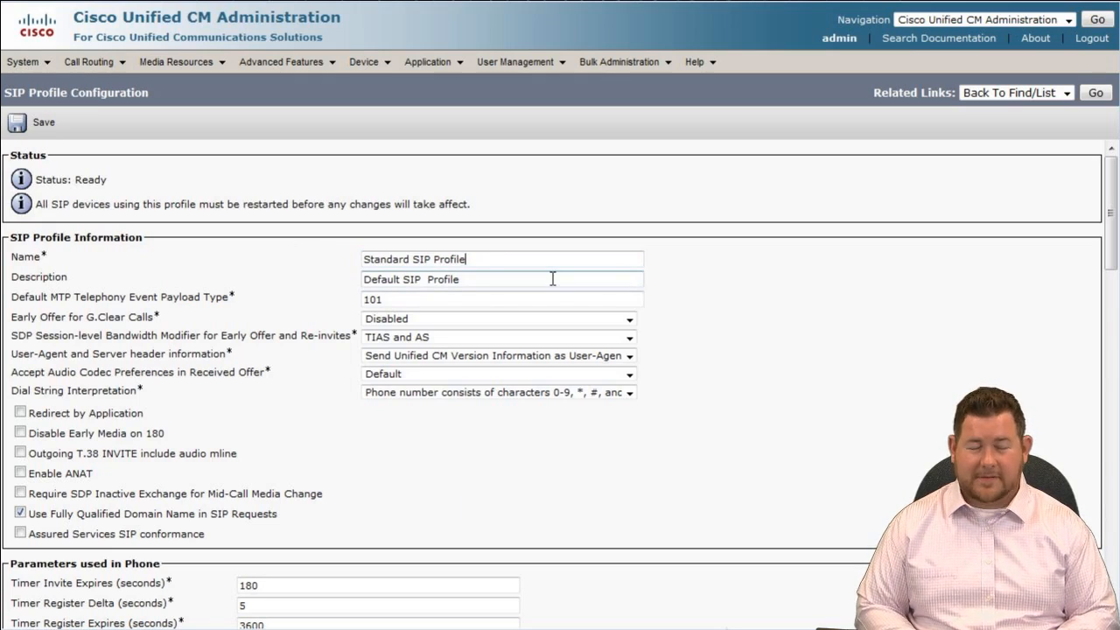
text(- FQDN)
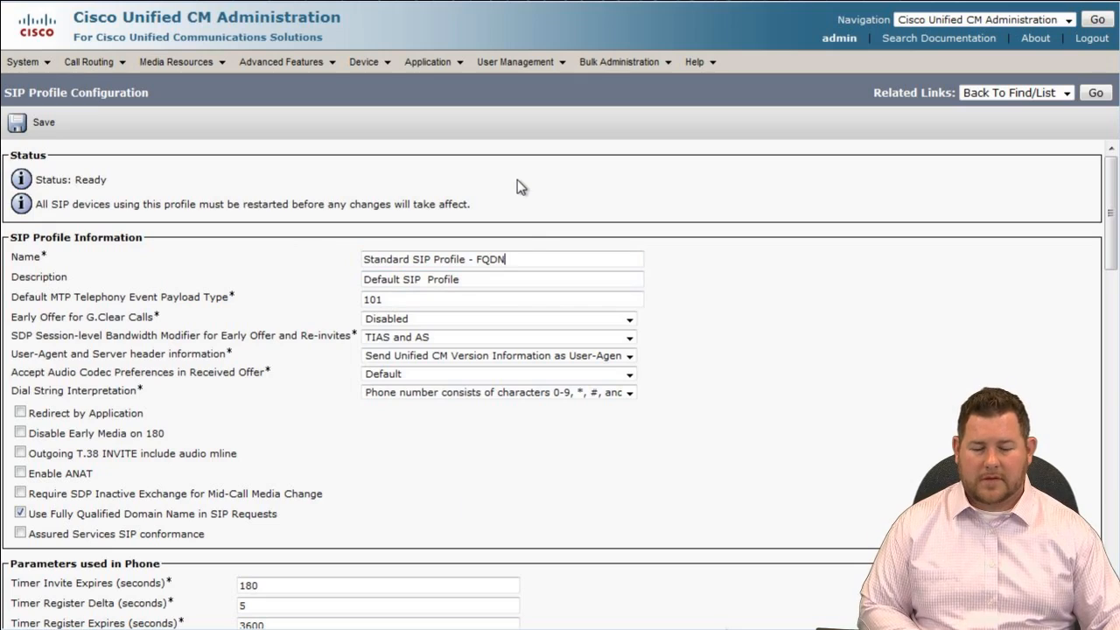
click(42, 127)
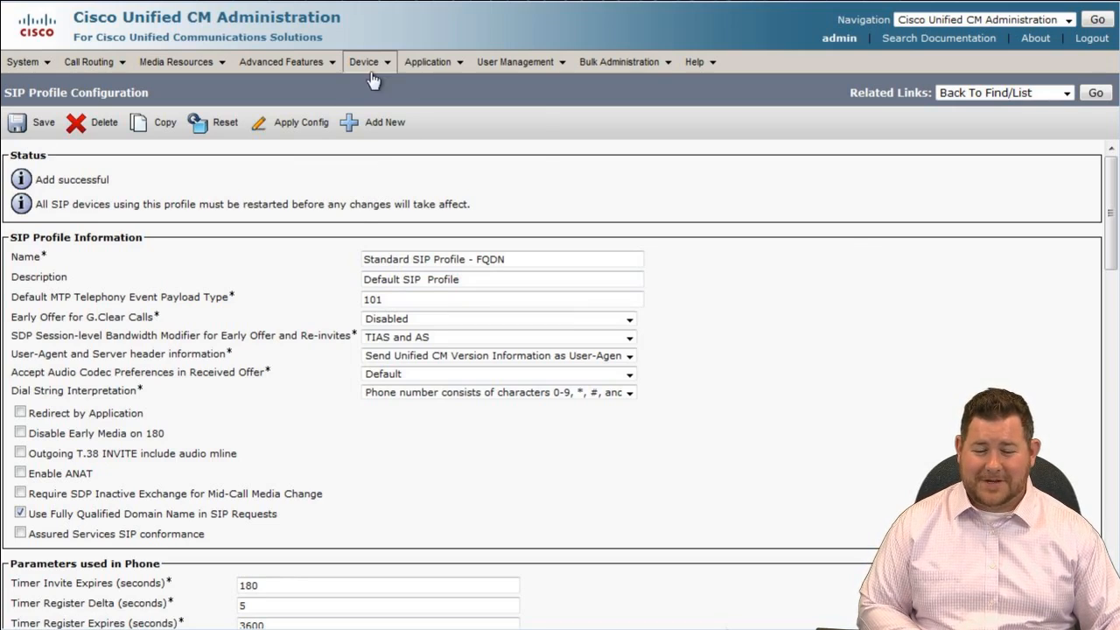
- Start adding a new trunk of type SIP Trunk with the default service type and continue to its configuration
mouse_move(366, 63)
click(409, 169)
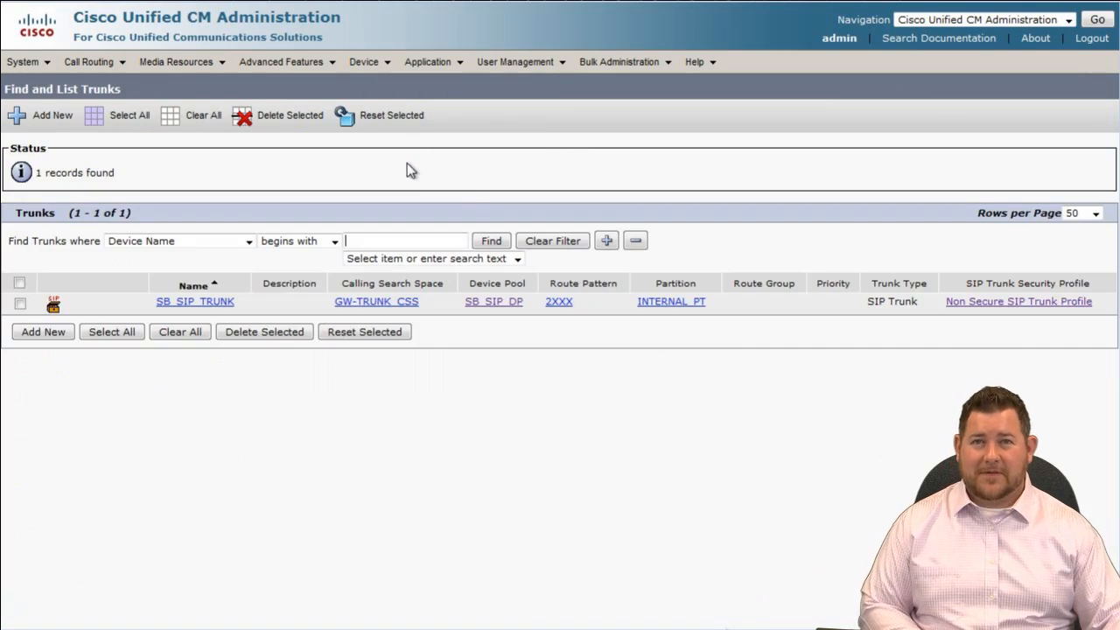
click(52, 335)
click(265, 232)
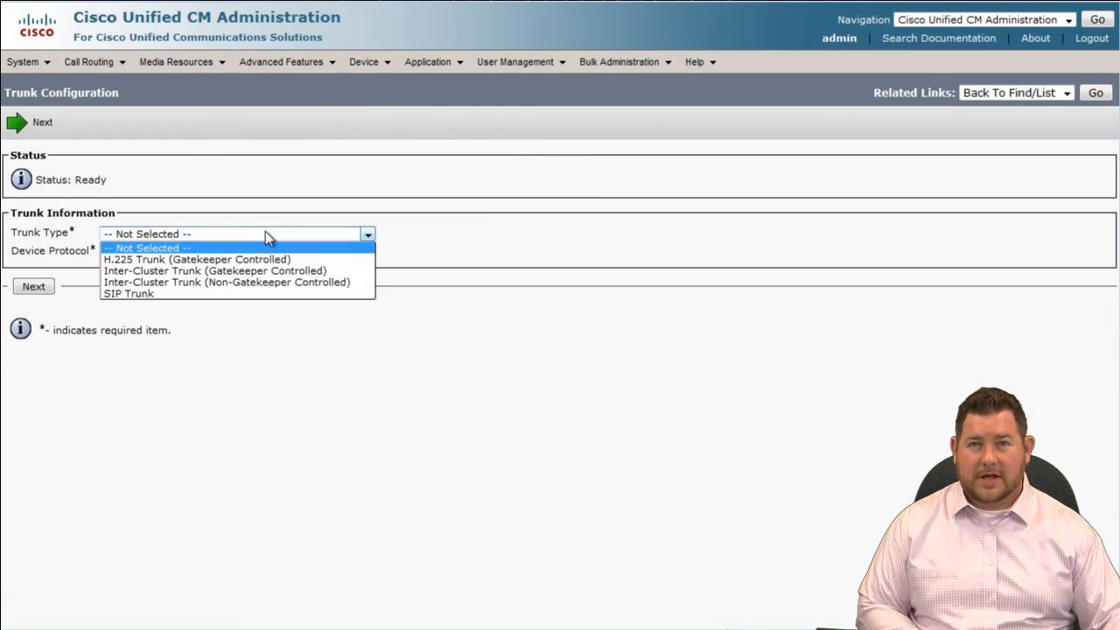
click(267, 294)
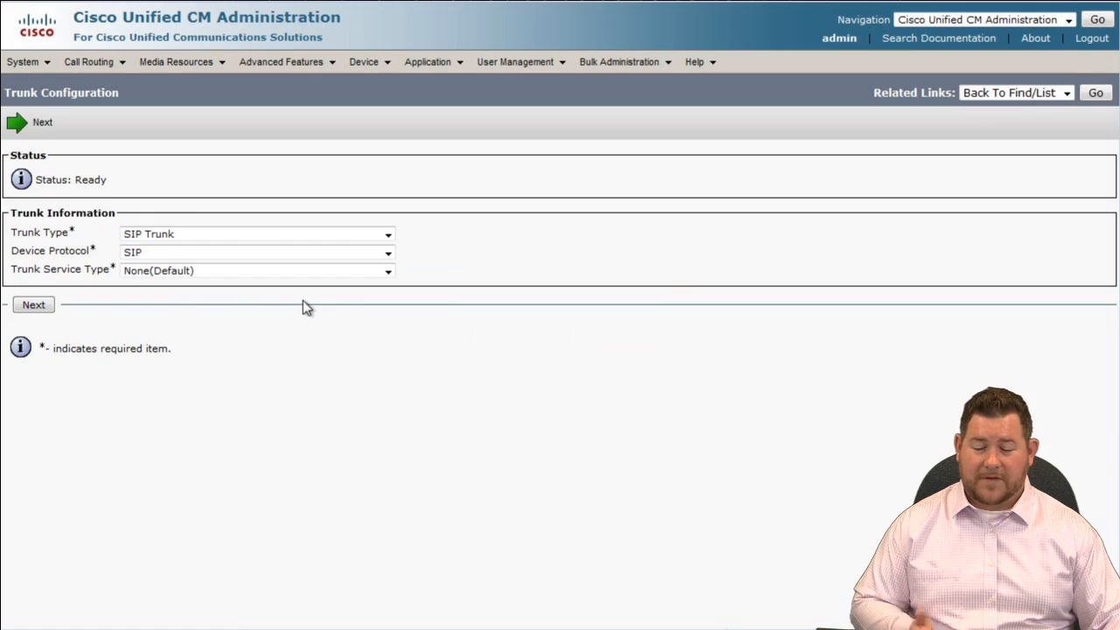
click(35, 305)
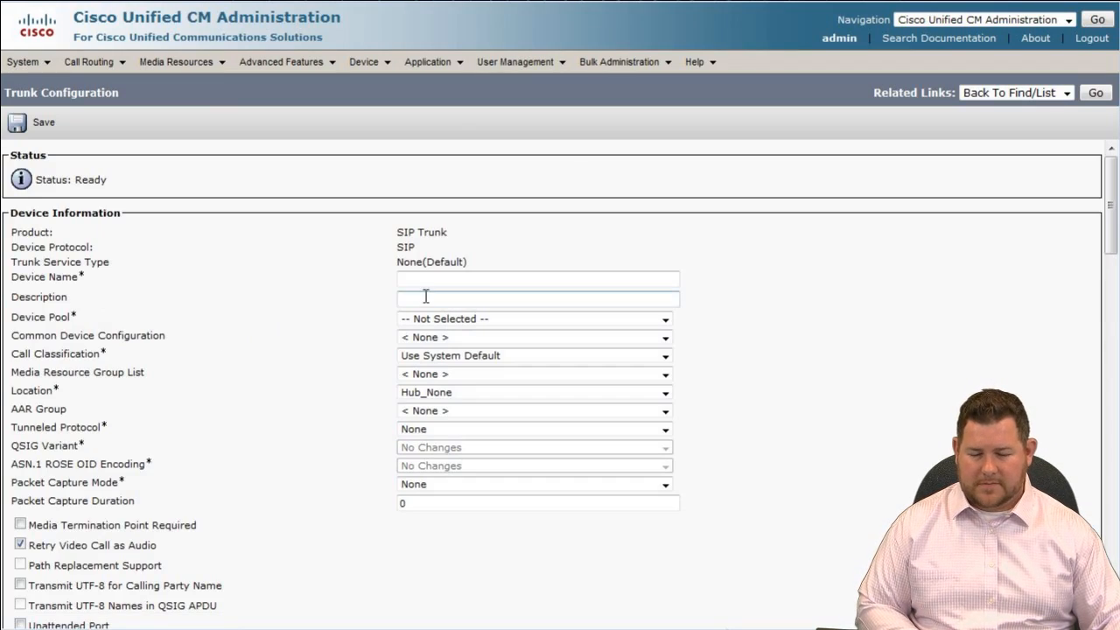
- Name the new trunk SB_URI_SIP_TRUNK and assign it the device pool SB_URI_SIP_DP
click(435, 281)
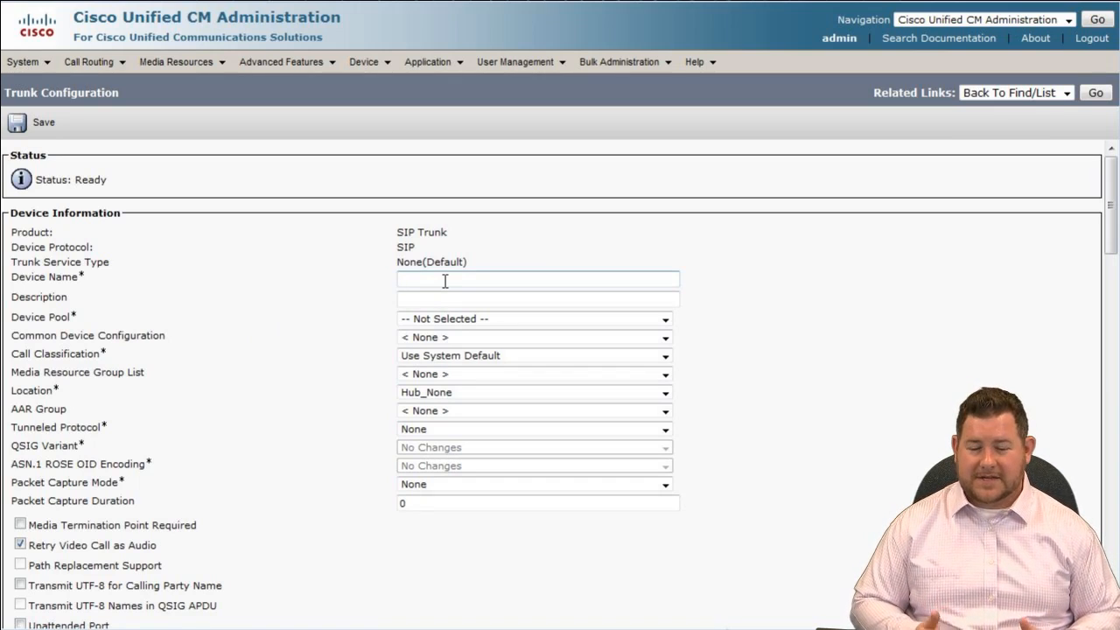
text(SB_URI)
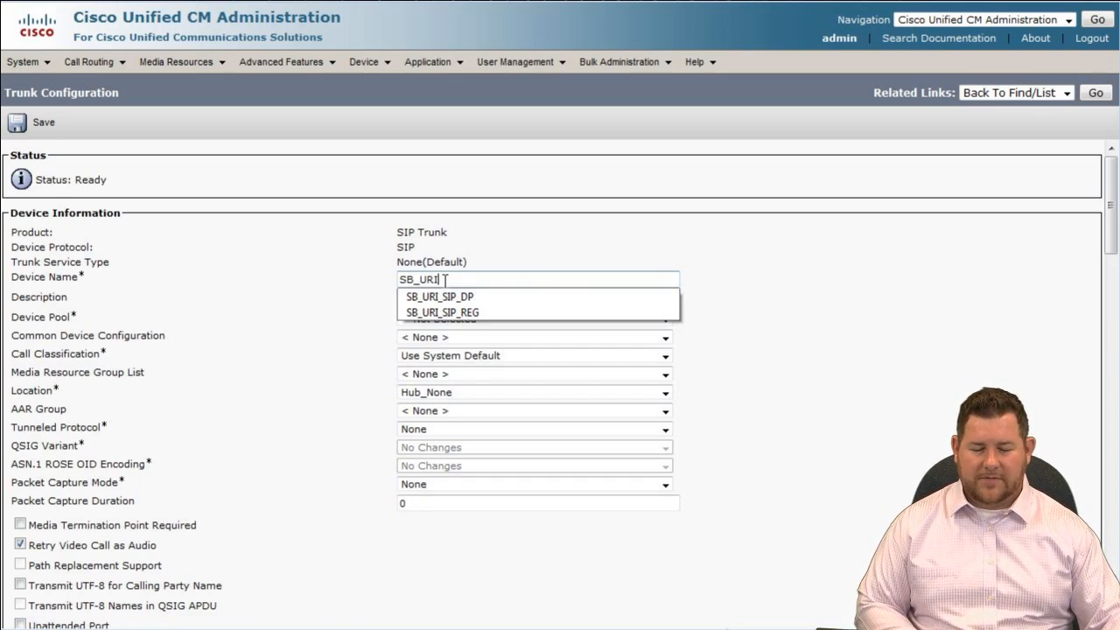
click(473, 314)
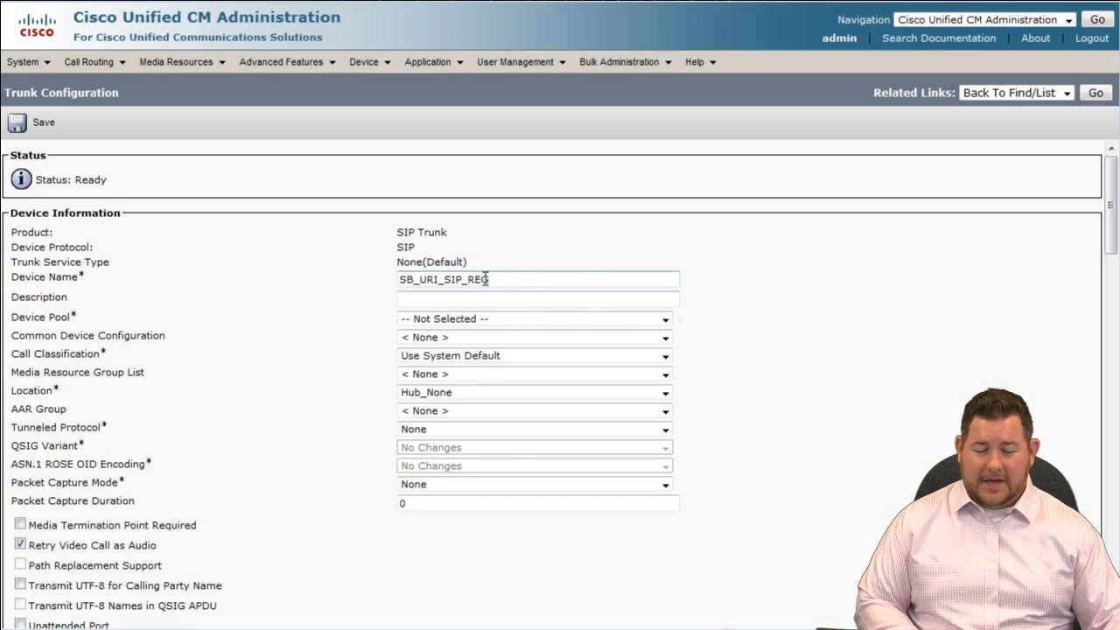
key(BackSpace)
key(BackSpace)
key(BackSpace)
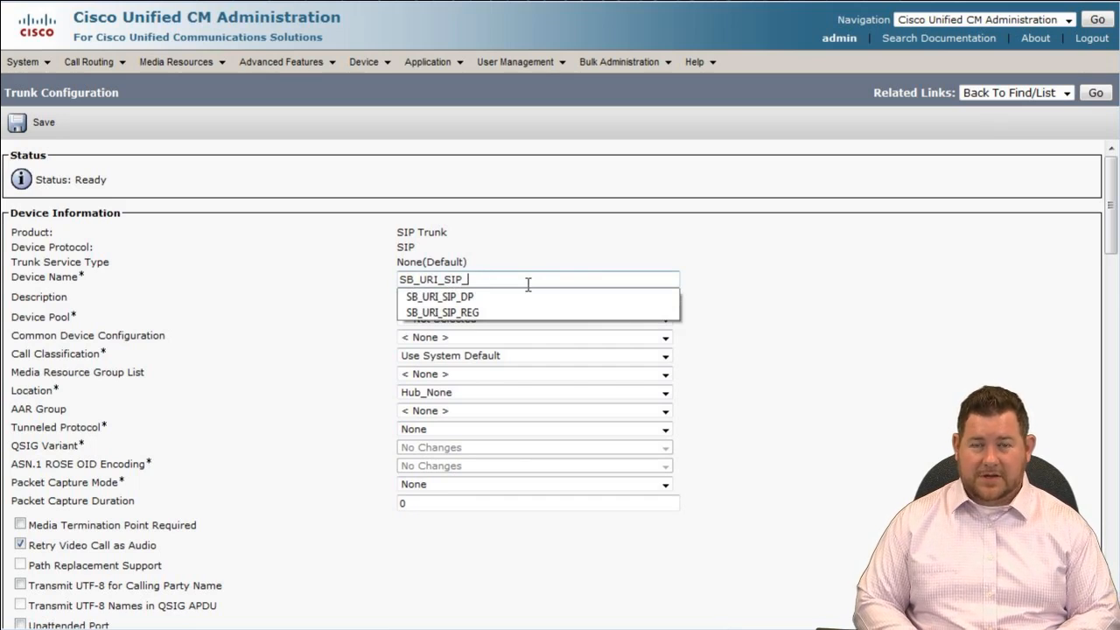
text(TRUNK)
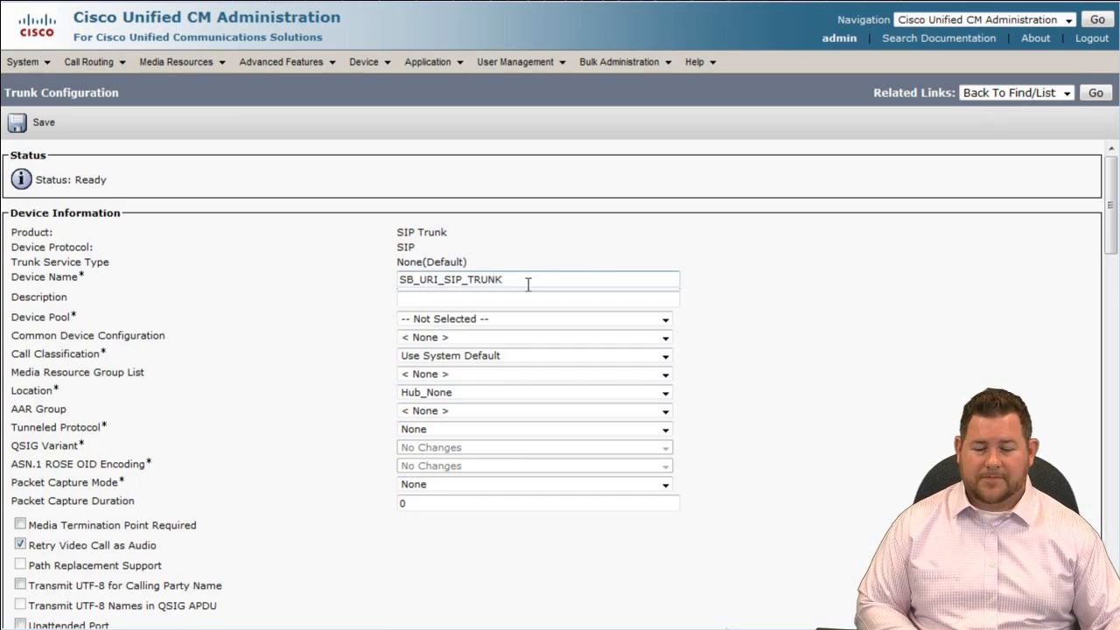
click(472, 320)
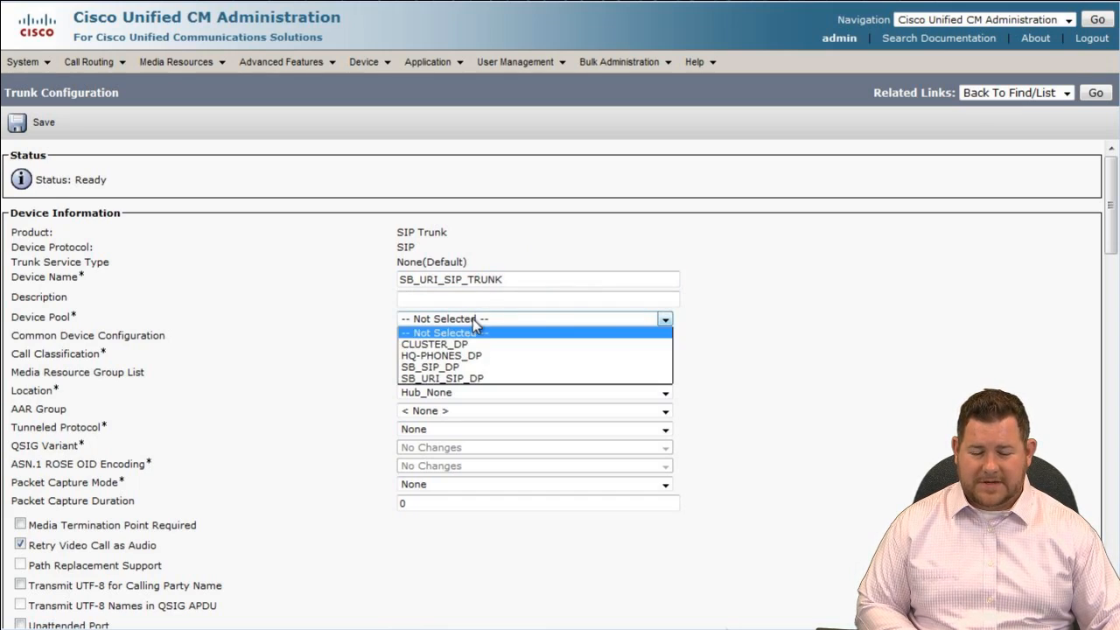
click(490, 379)
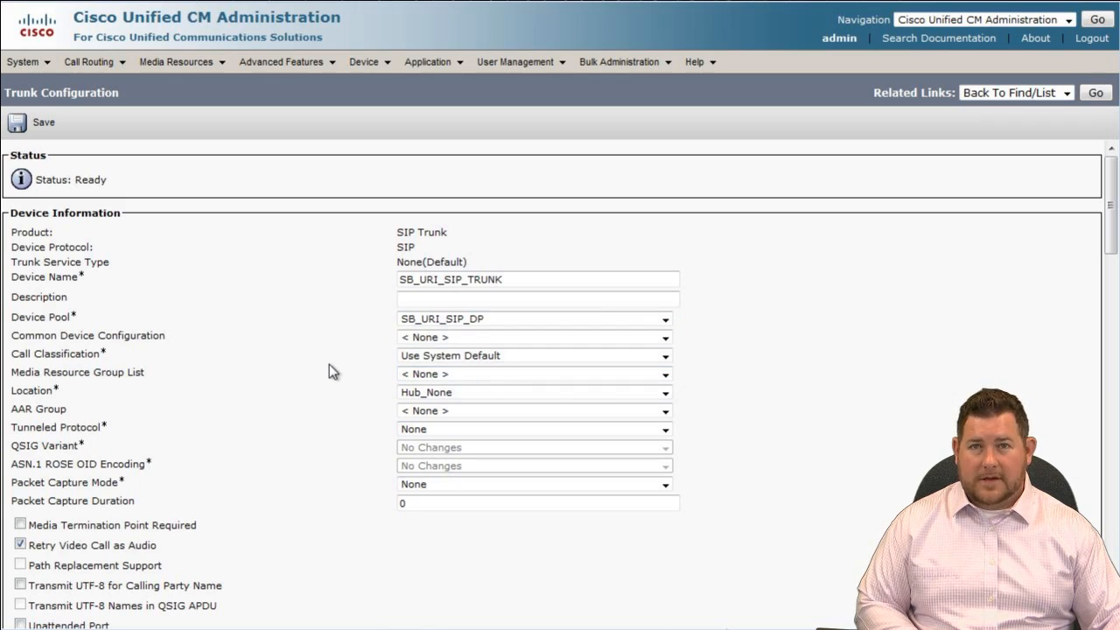
- Set the trunk's Calling Search Space for inbound calls to GW-TRUNK_CSS
scroll(330, 364, down, 6)
scroll(330, 364, down, 3)
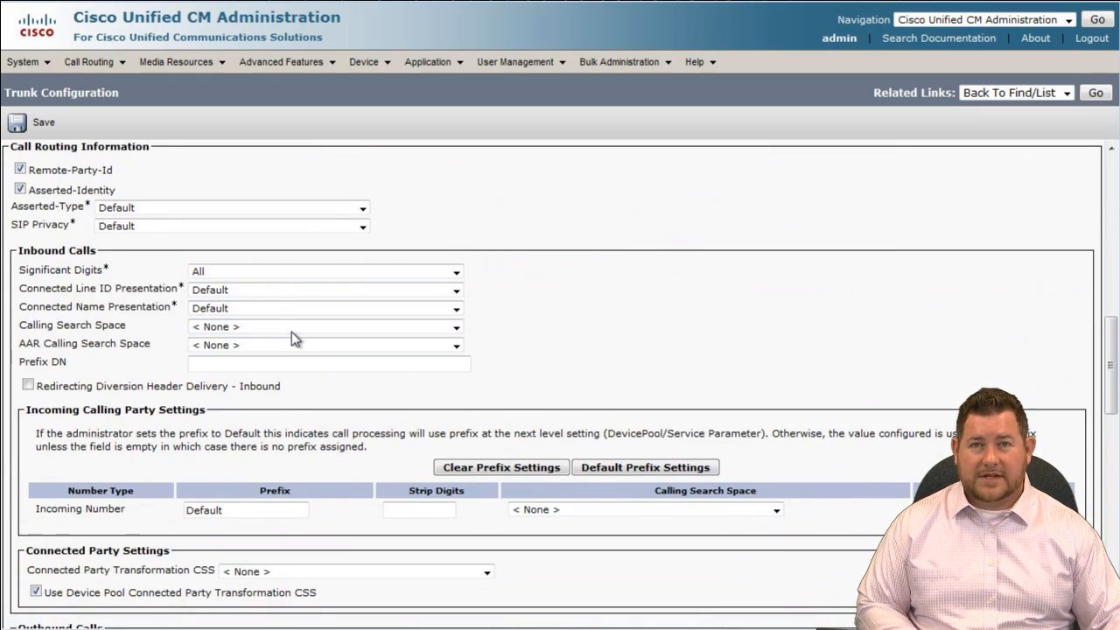
click(291, 329)
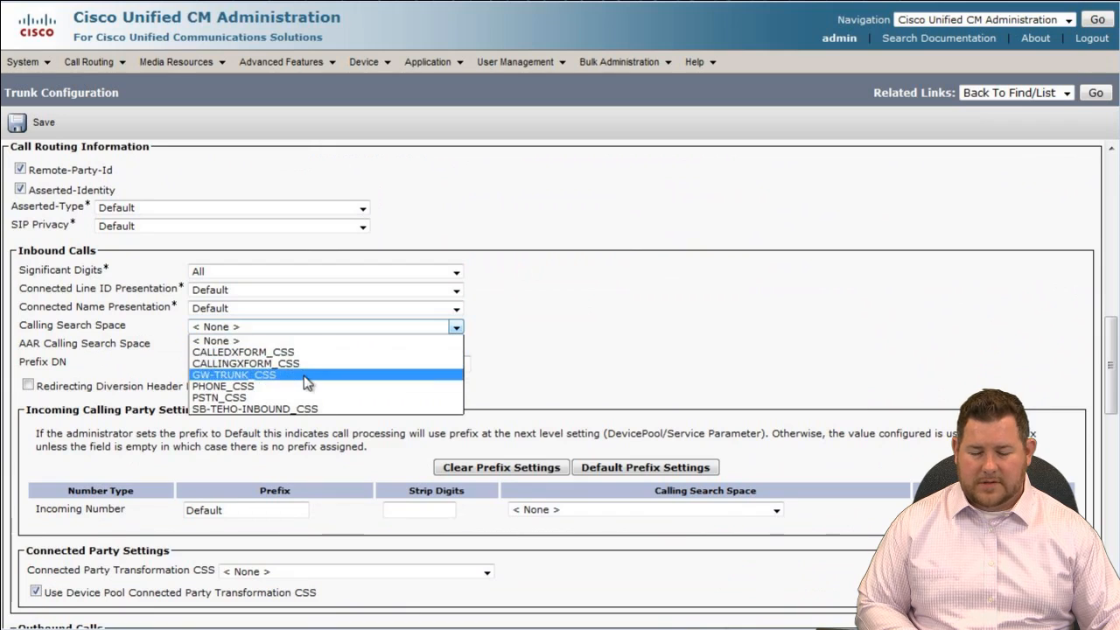
click(304, 374)
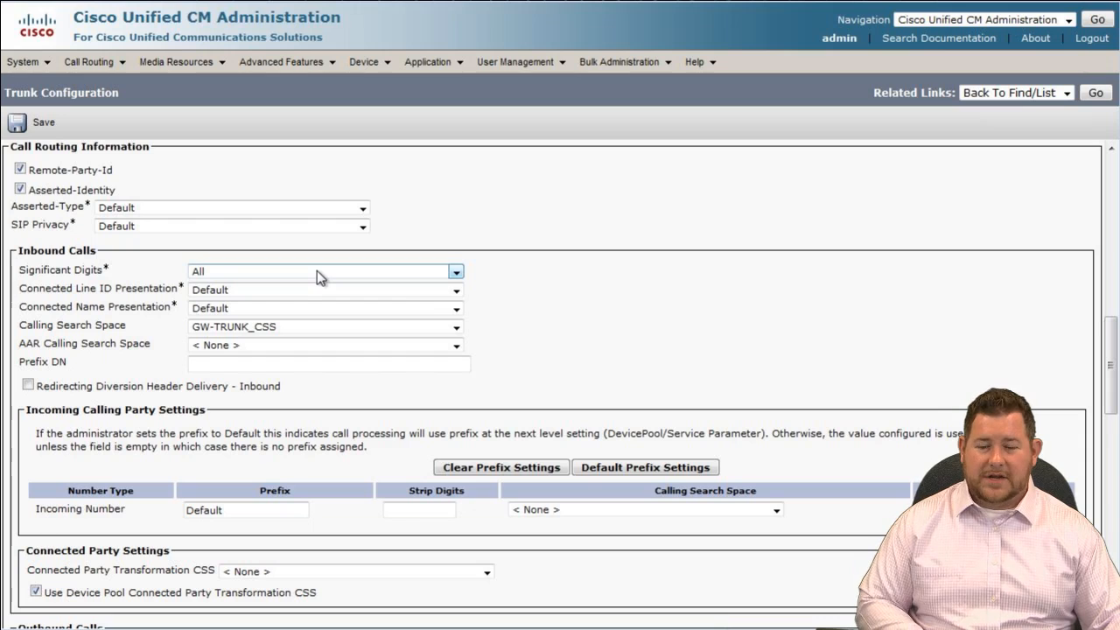
- Set the outbound Calling and Connected Party Info Format to "Deliver URI and DN in connected party, if available"
scroll(530, 310, down, 5)
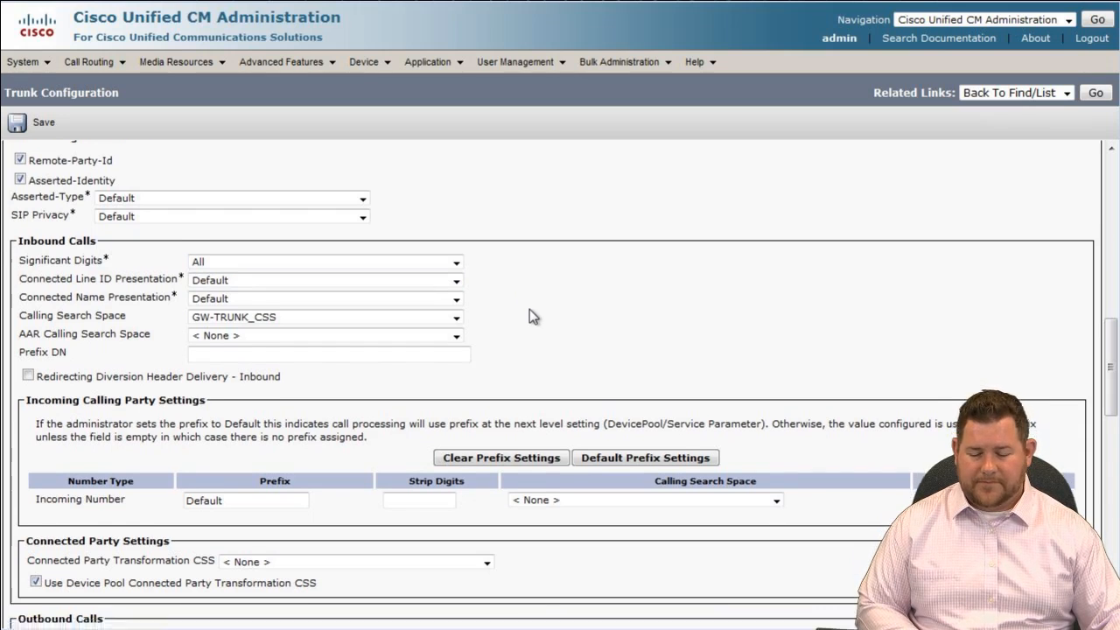
scroll(529, 311, down, 3)
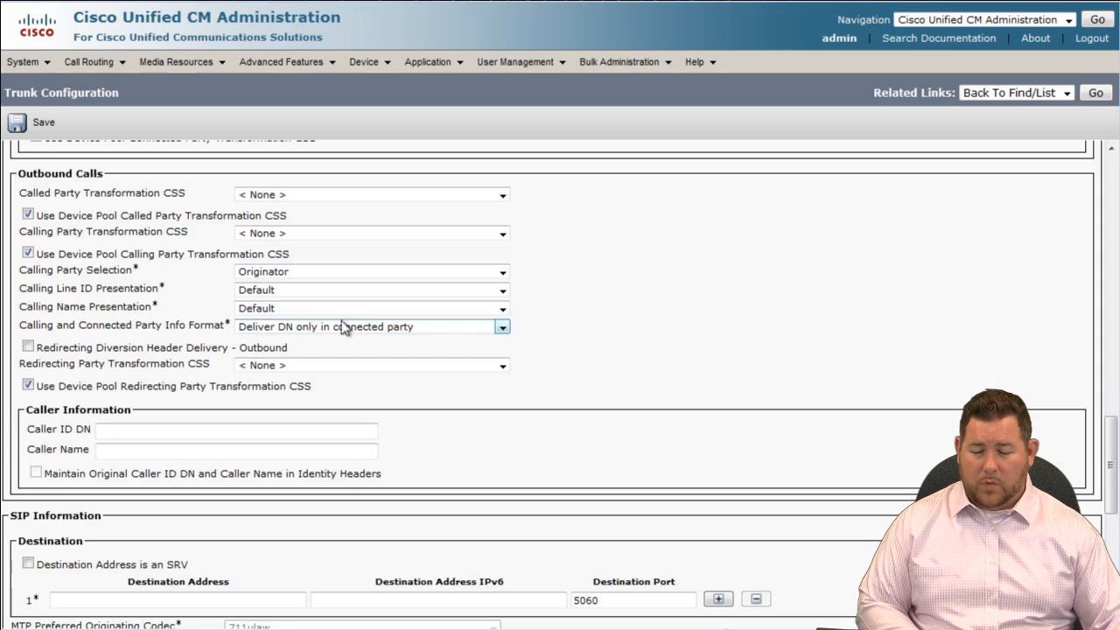
drag(20, 325, 217, 331)
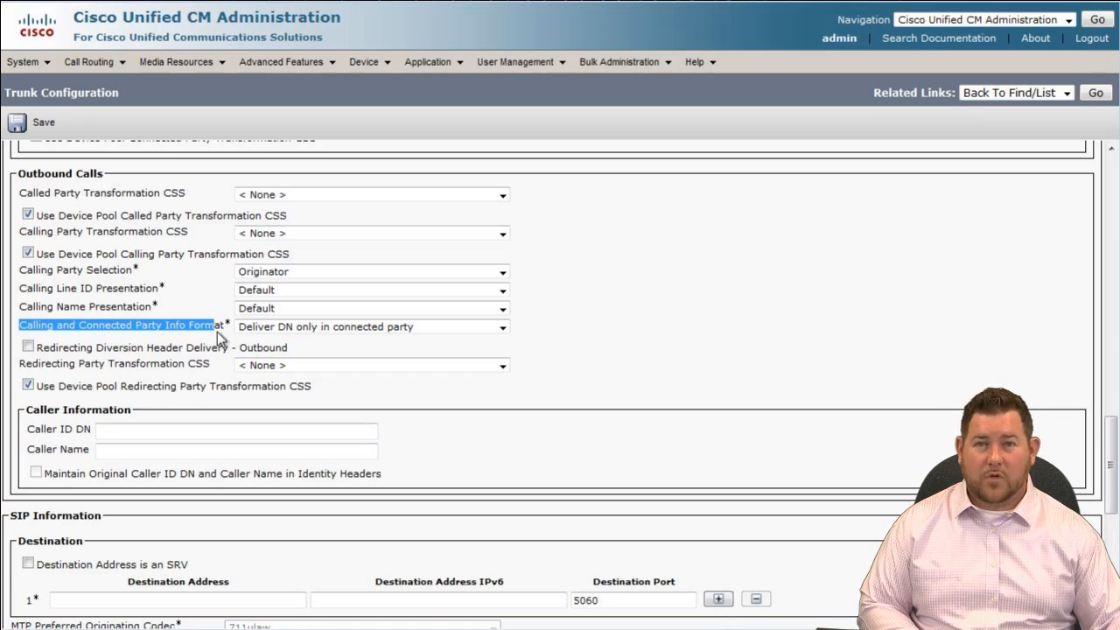
click(580, 333)
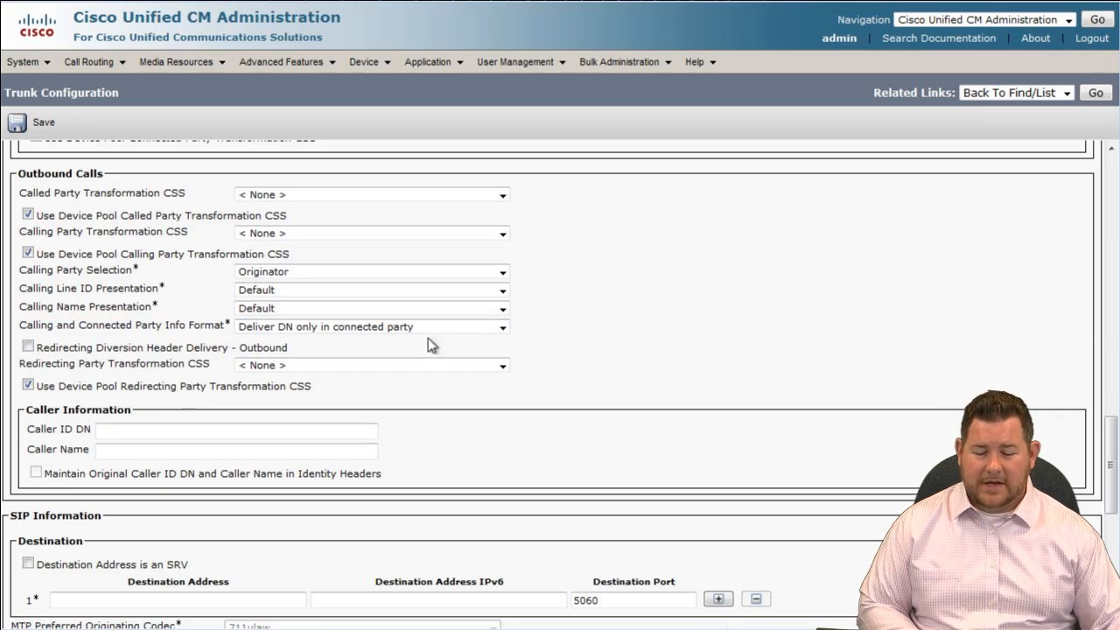
click(371, 326)
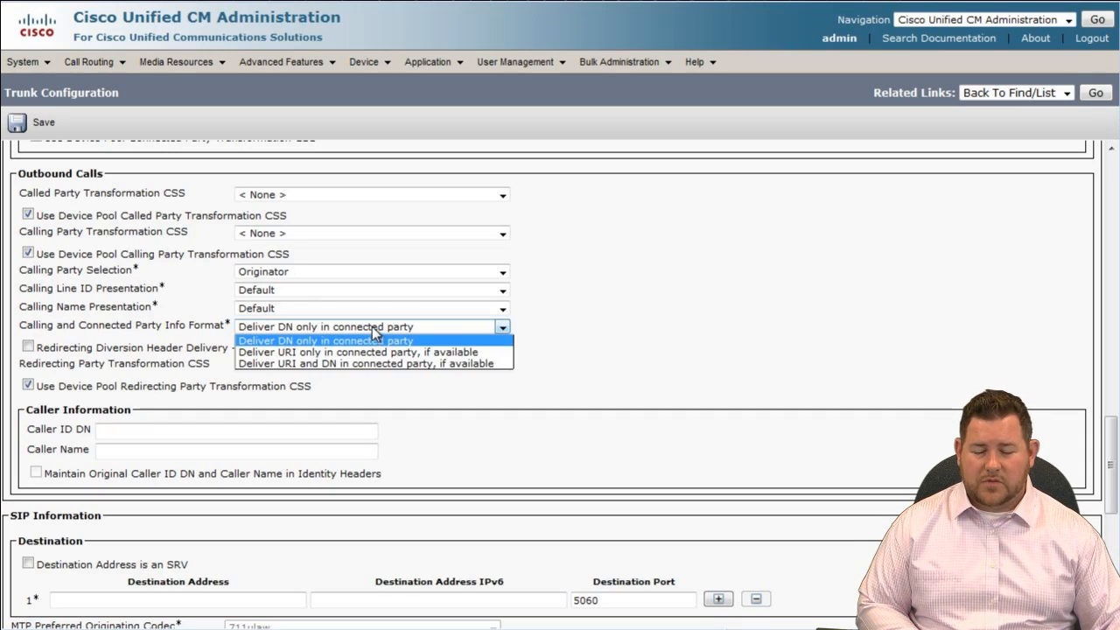
click(481, 363)
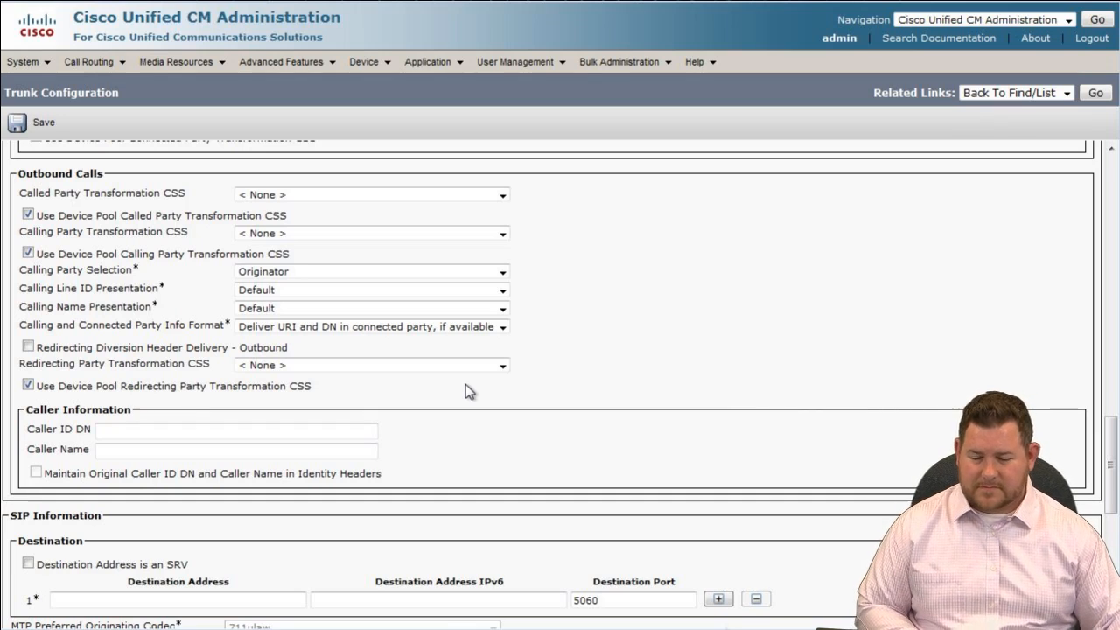
- Set the SIP destination address to 10.8.94.11 and the destination port to 5088
scroll(413, 381, down, 3)
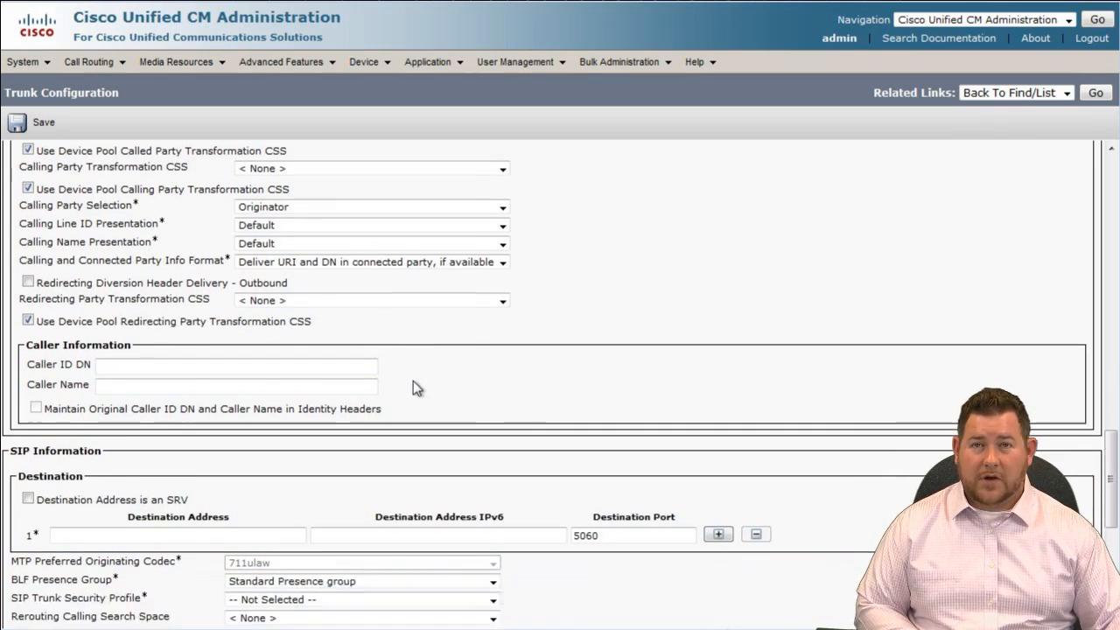
scroll(413, 380, down, 1)
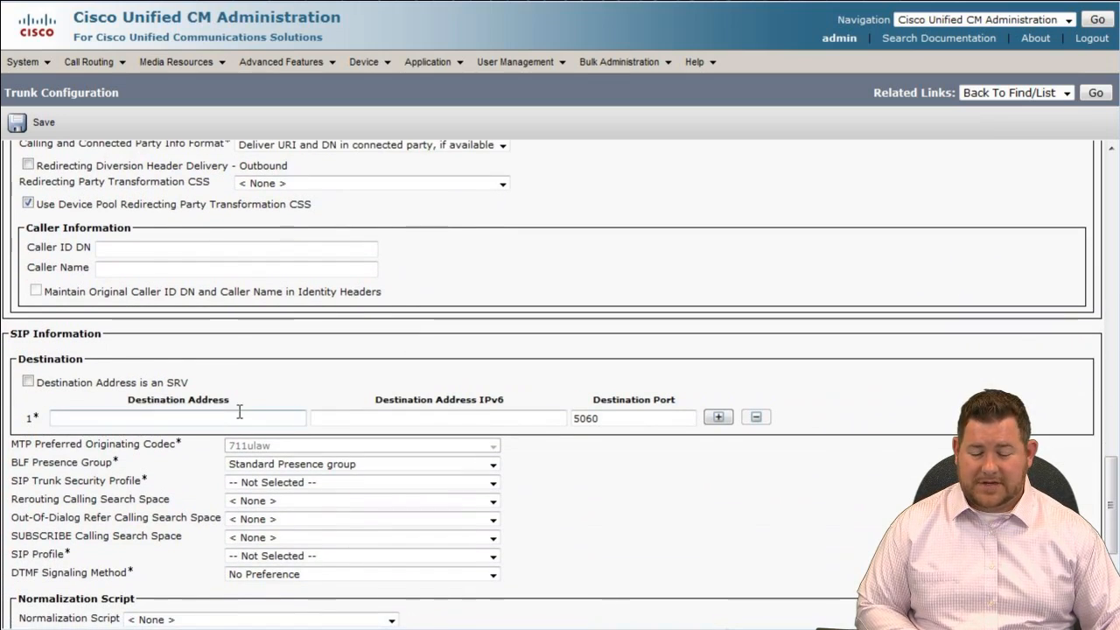
click(244, 414)
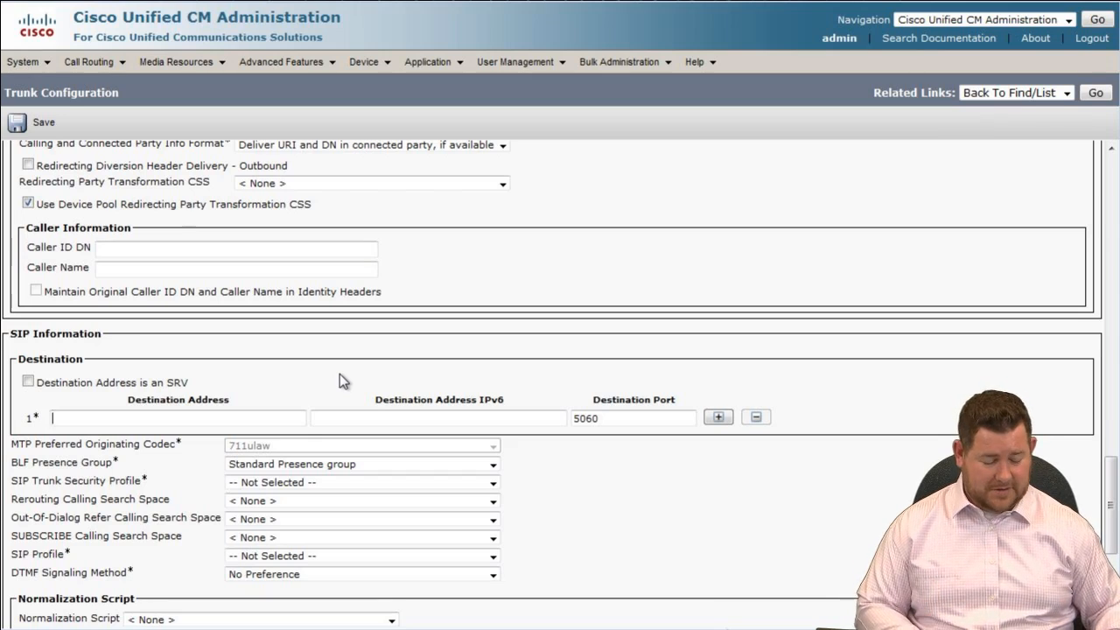
text(10.8.94.11)
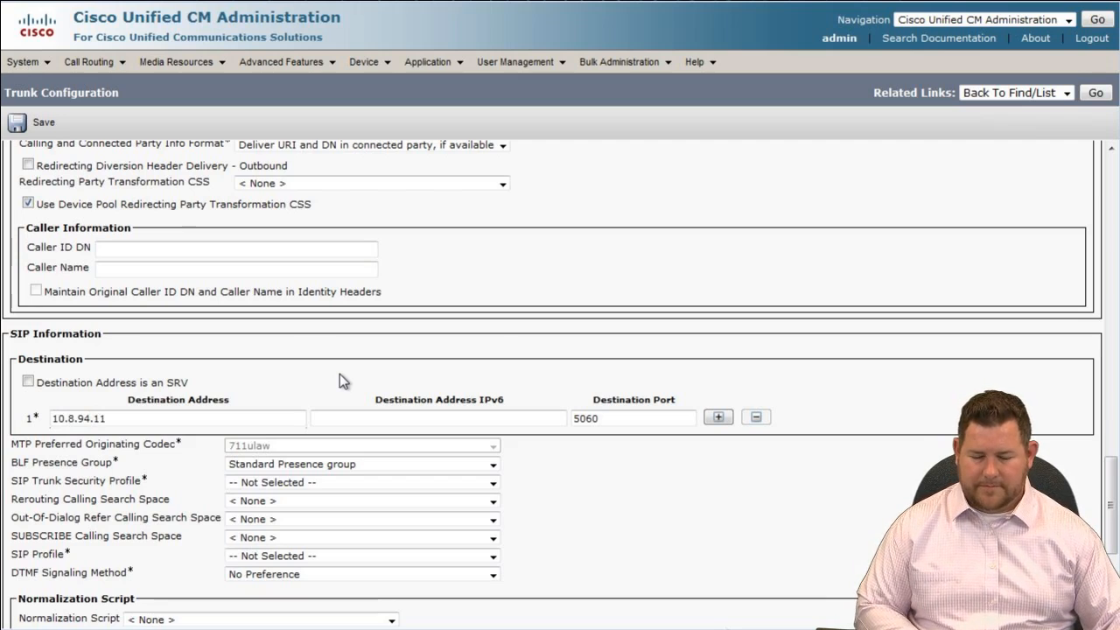
scroll(399, 376, down, 2)
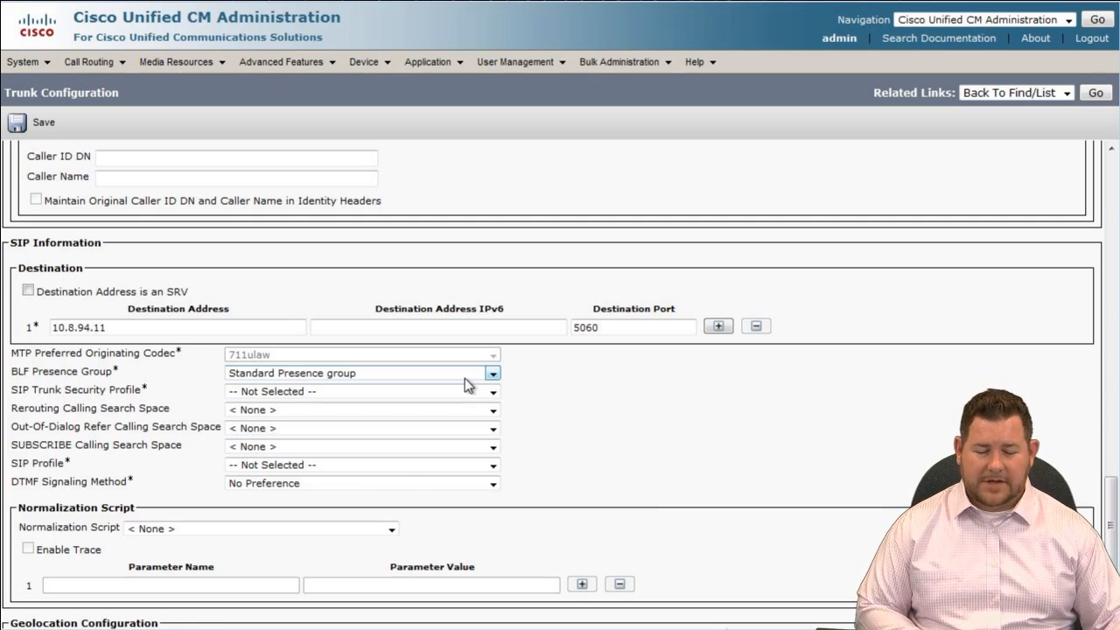
double_click(601, 323)
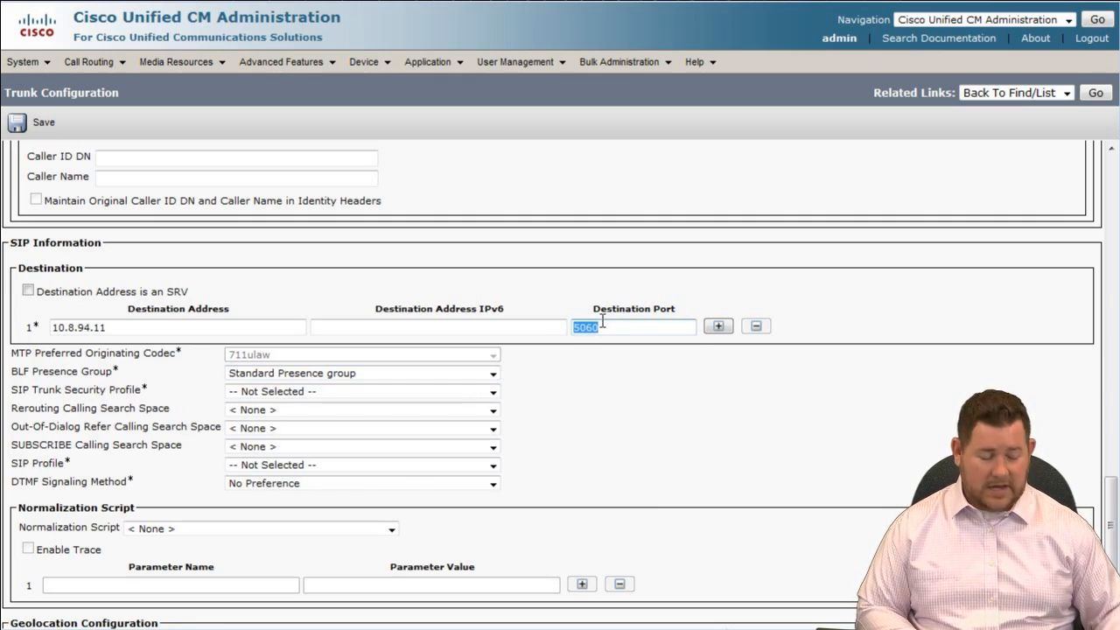
text(5088)
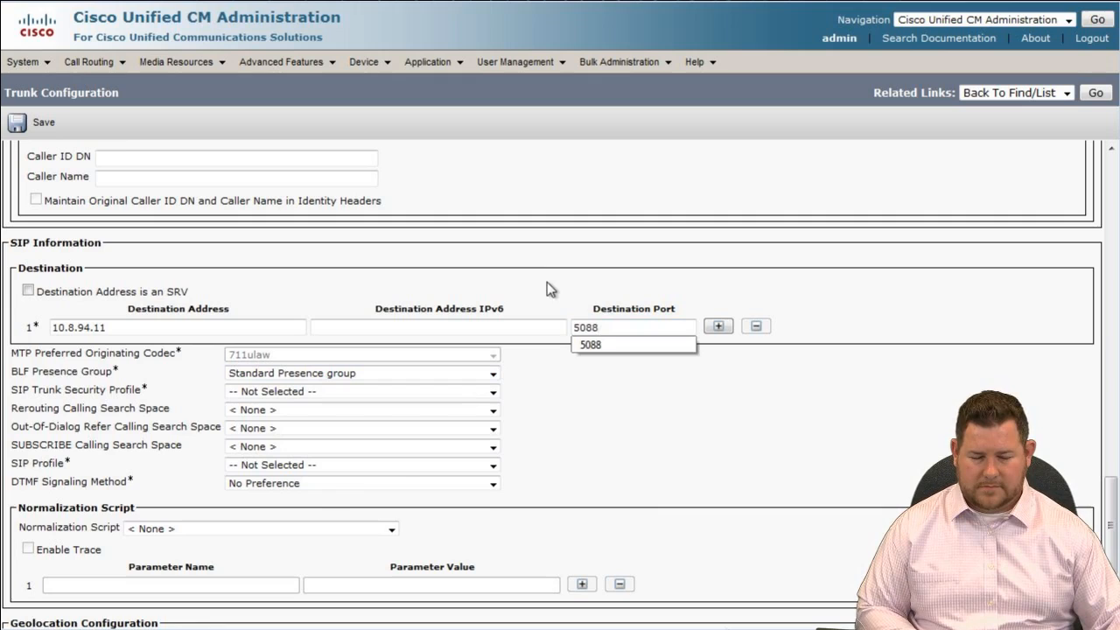
click(547, 282)
- Assign the security profile "Non Secure SIP Trunk Profile - 5088" and the SIP profile "Standard SIP Profile - FQDN" to the trunk
scroll(558, 370, down, 2)
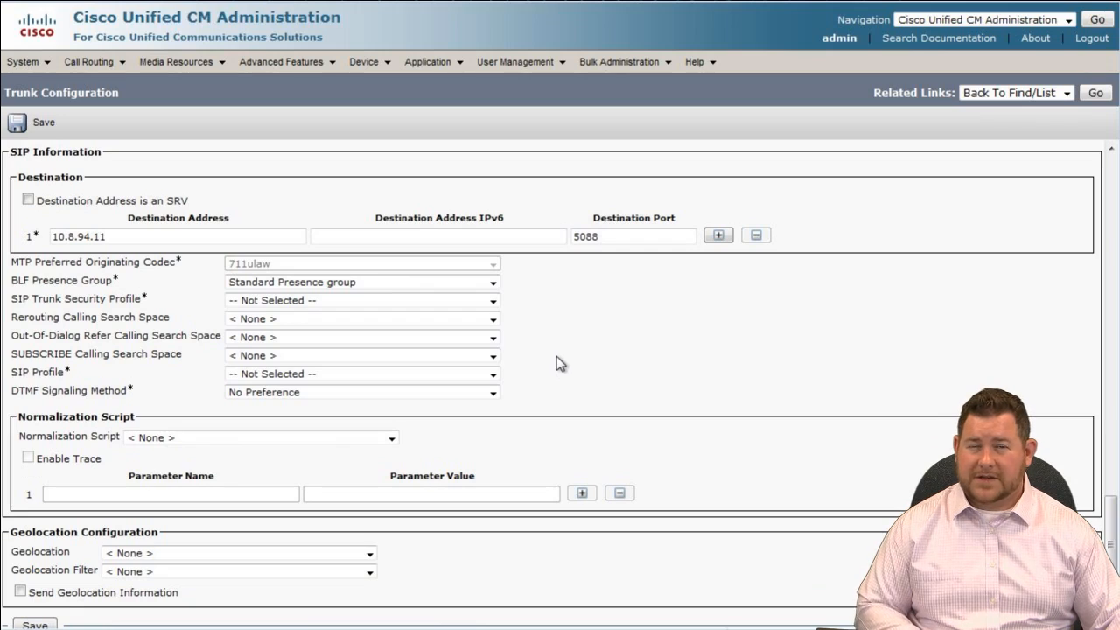
click(476, 300)
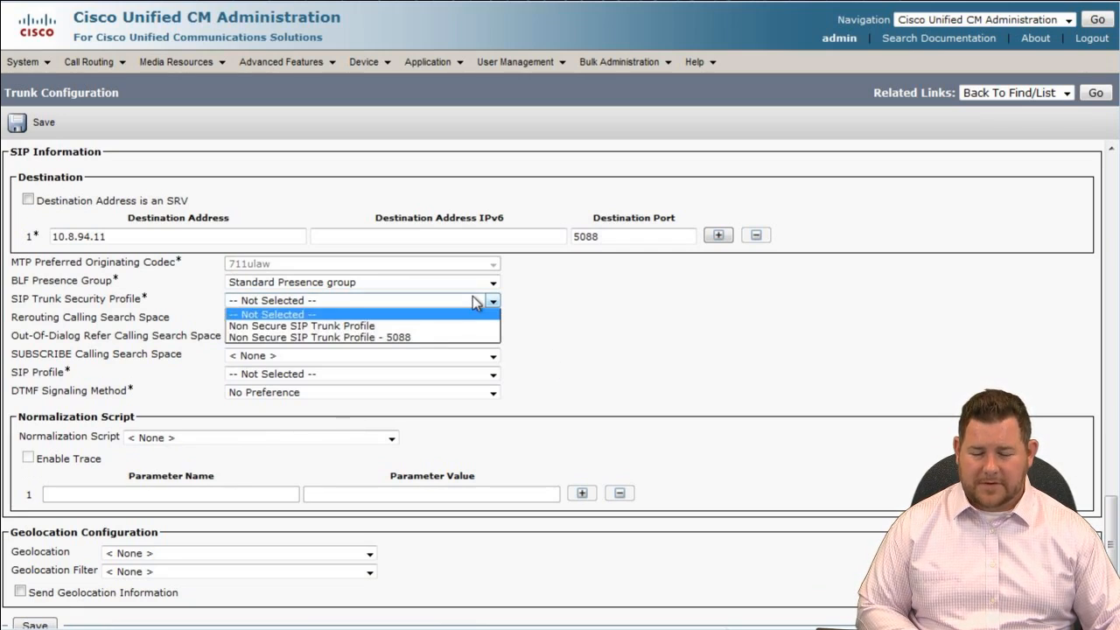
click(460, 339)
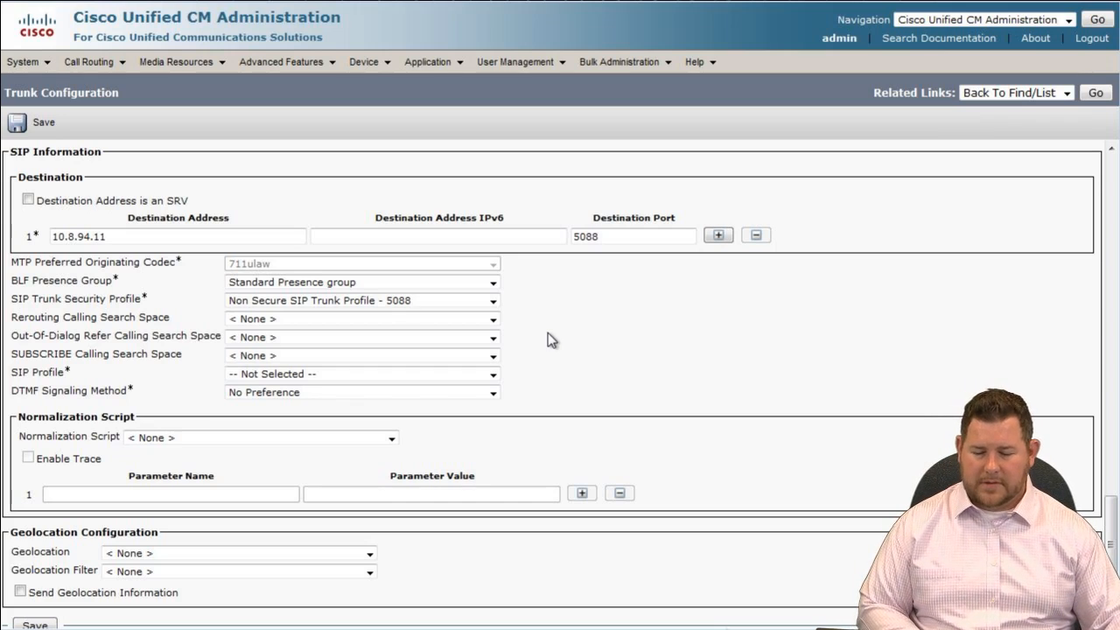
click(347, 375)
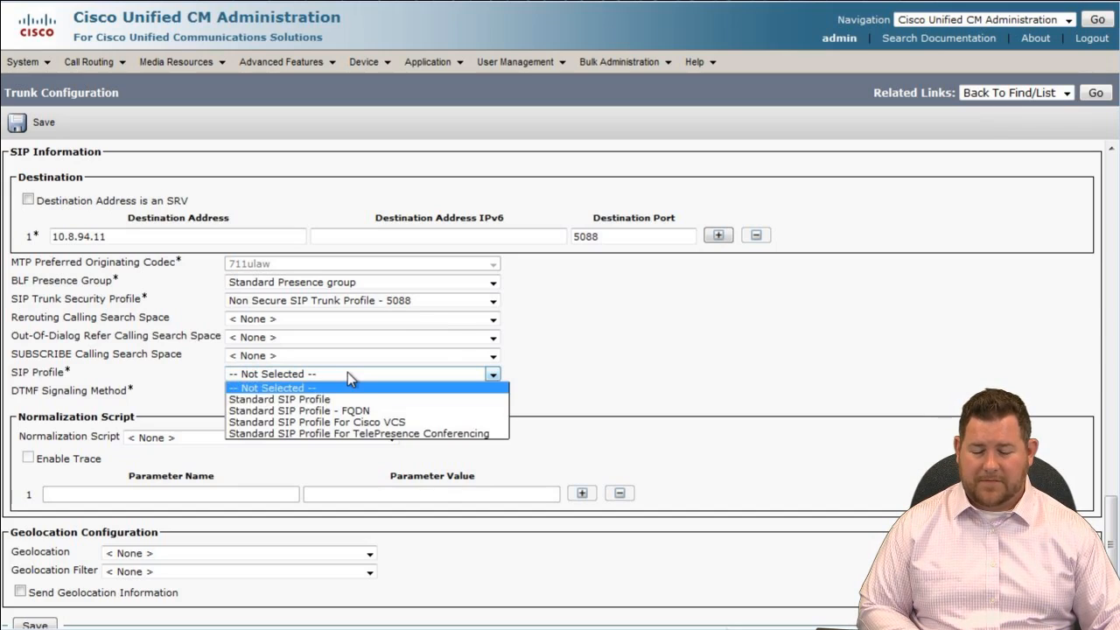
click(372, 411)
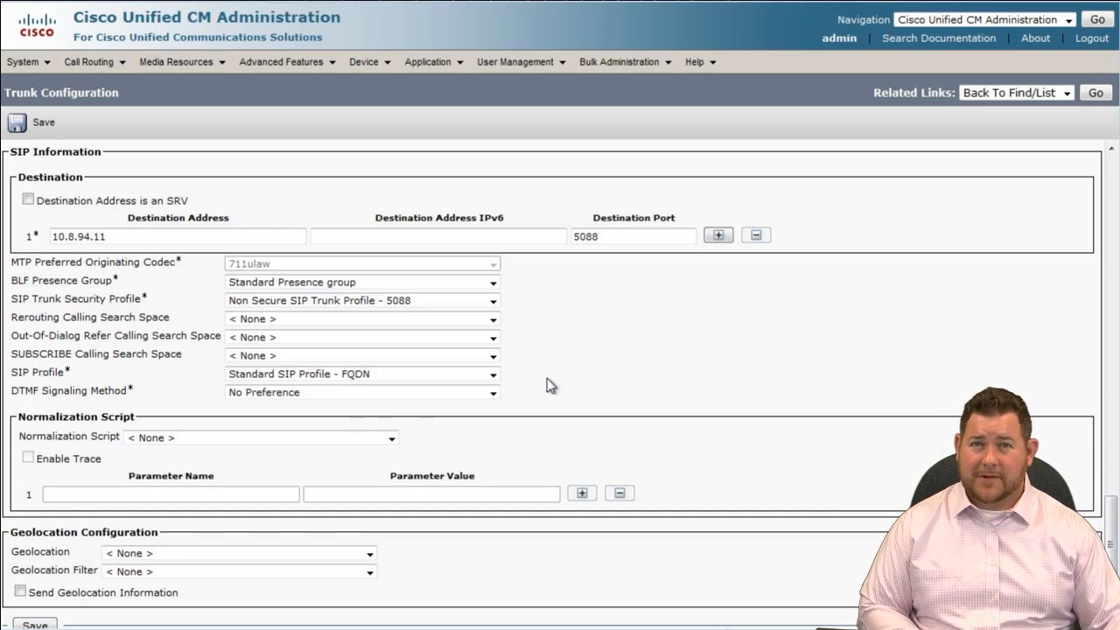
- Save the new trunk configuration, reset the SB_URI_SIP_TRUNK device and close the reset window
click(41, 122)
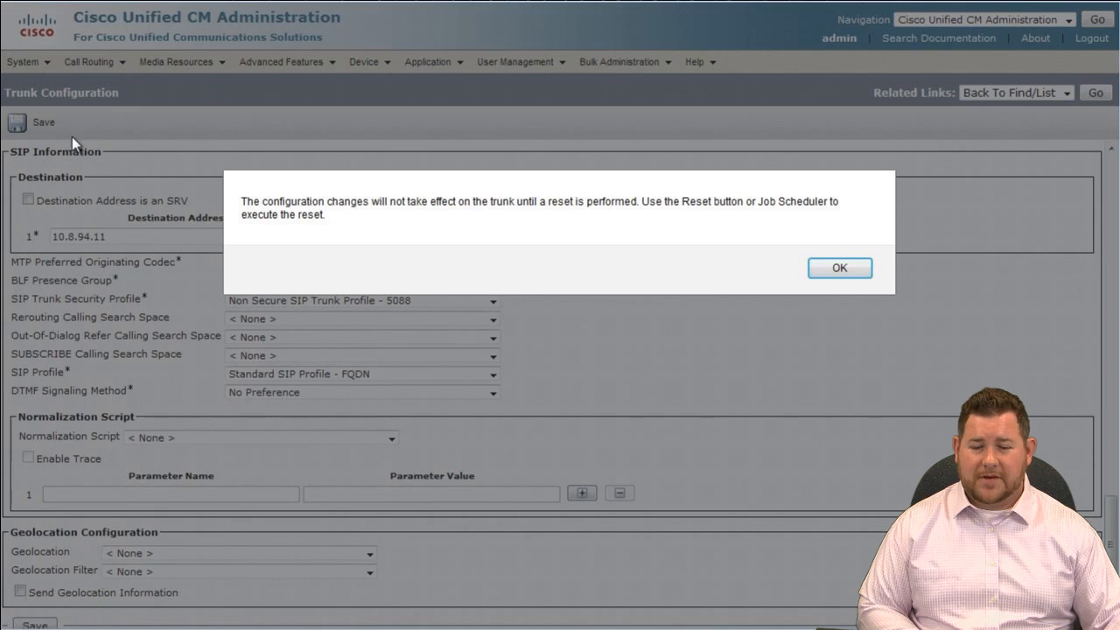
click(837, 269)
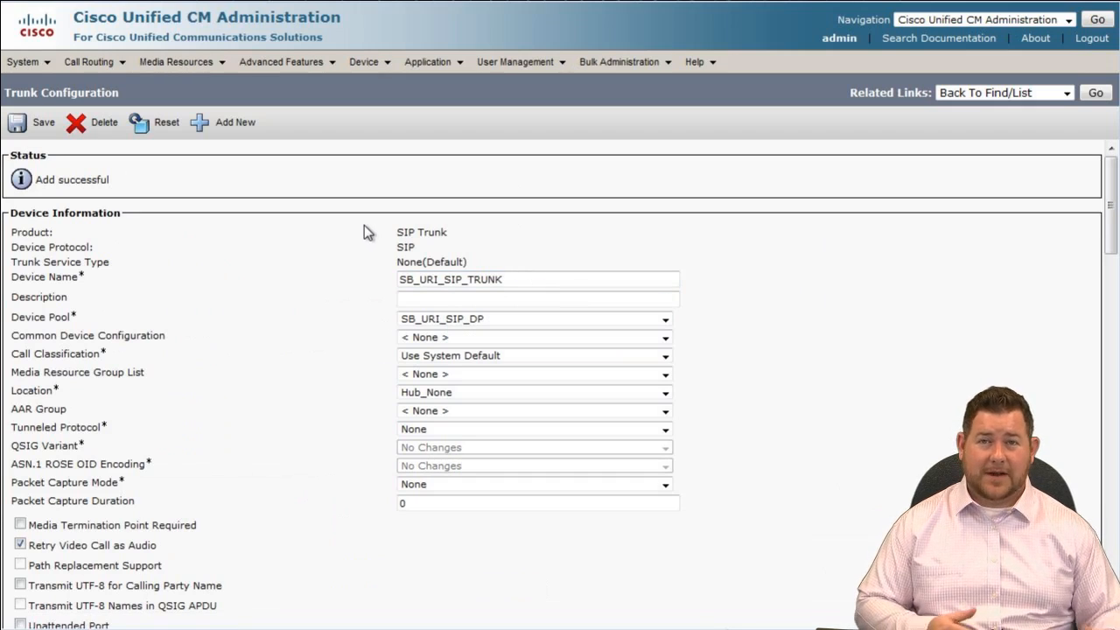
click(164, 127)
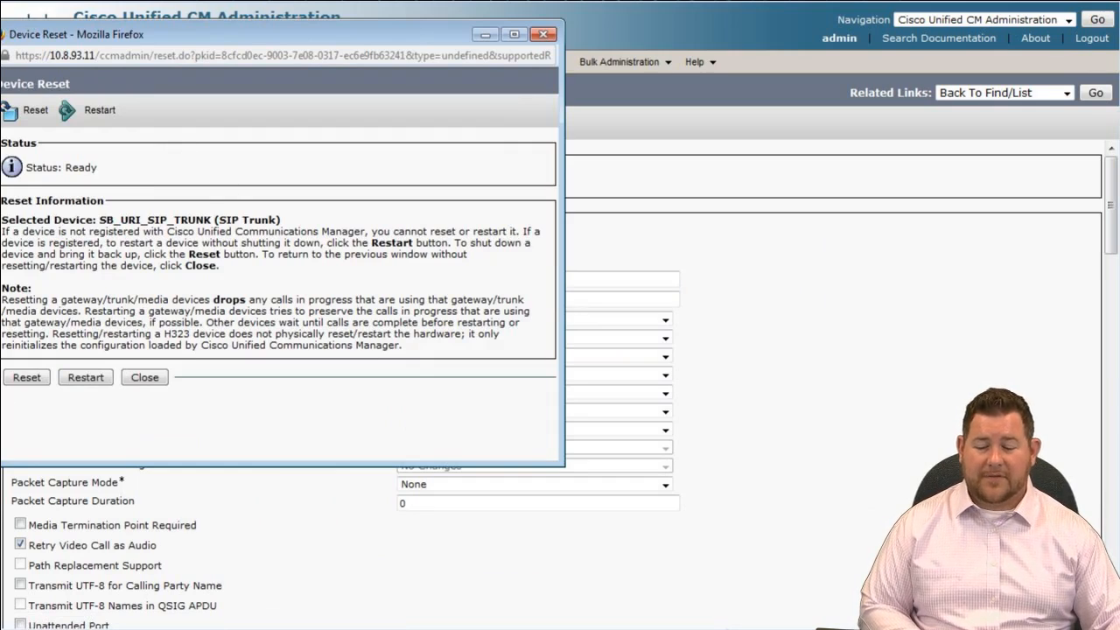
click(26, 377)
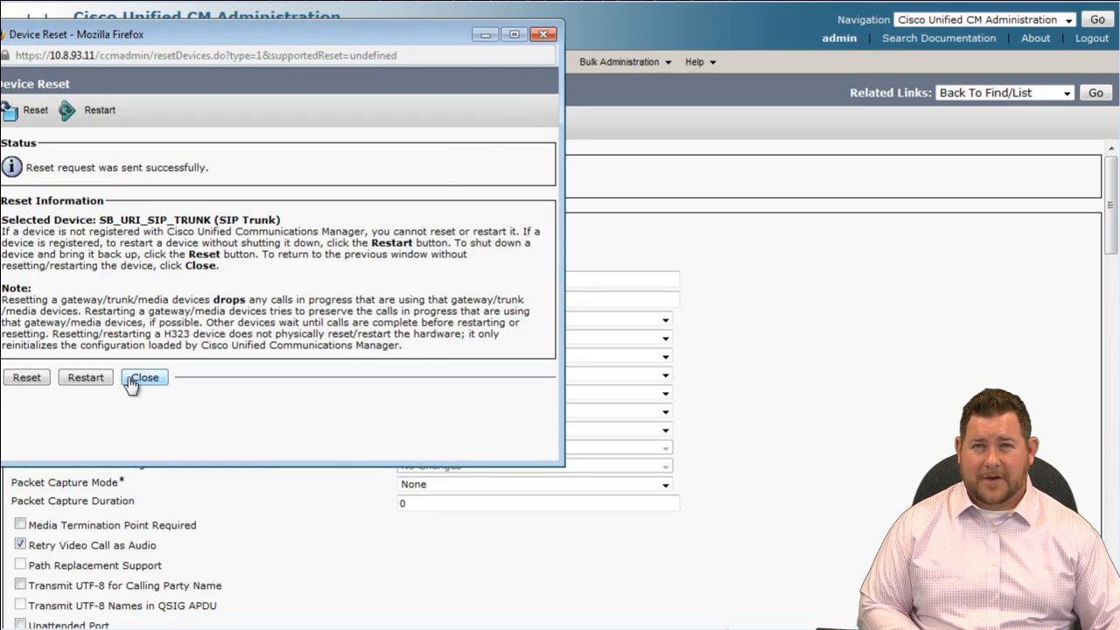
click(143, 378)
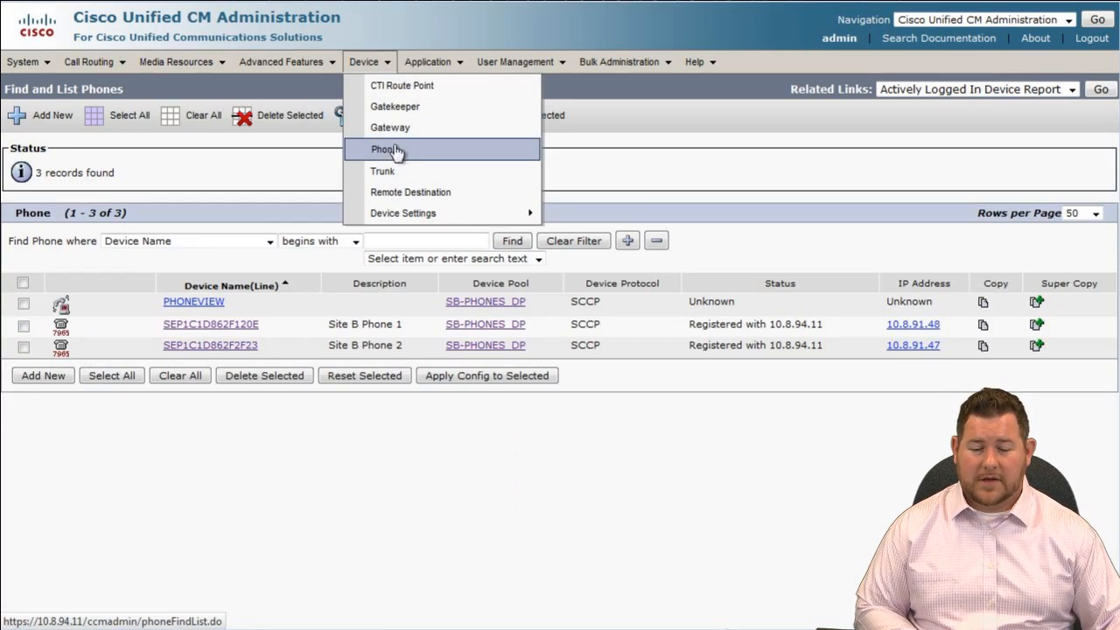
- In the Site B administration page at 10.8.94.11, list the trunks and open HQ_URI_SIP_TRUNK for review
click(400, 171)
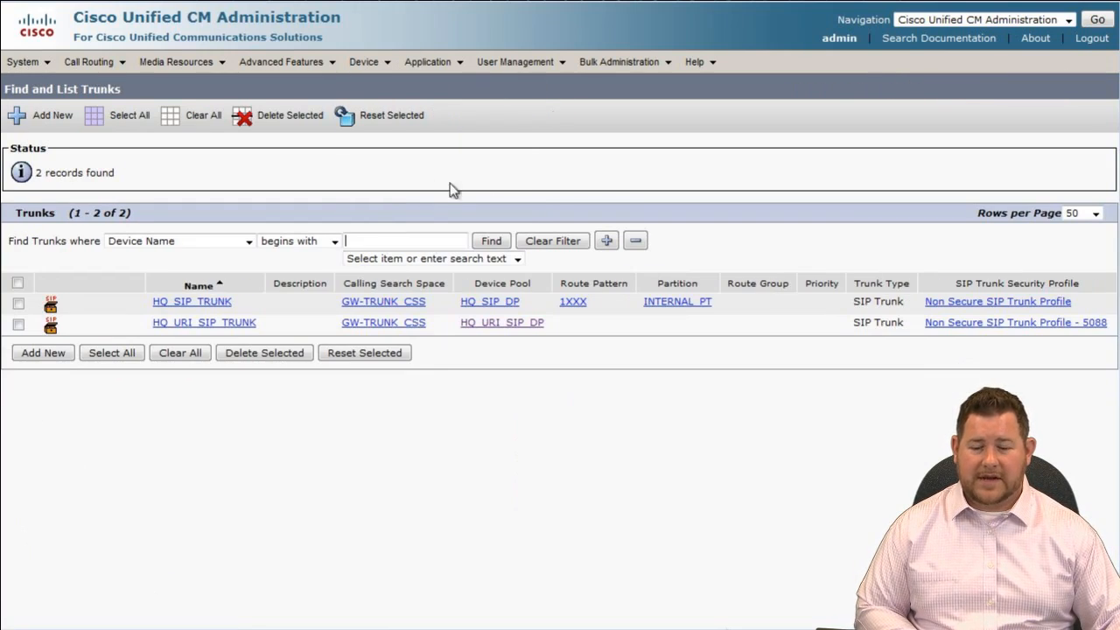
click(207, 323)
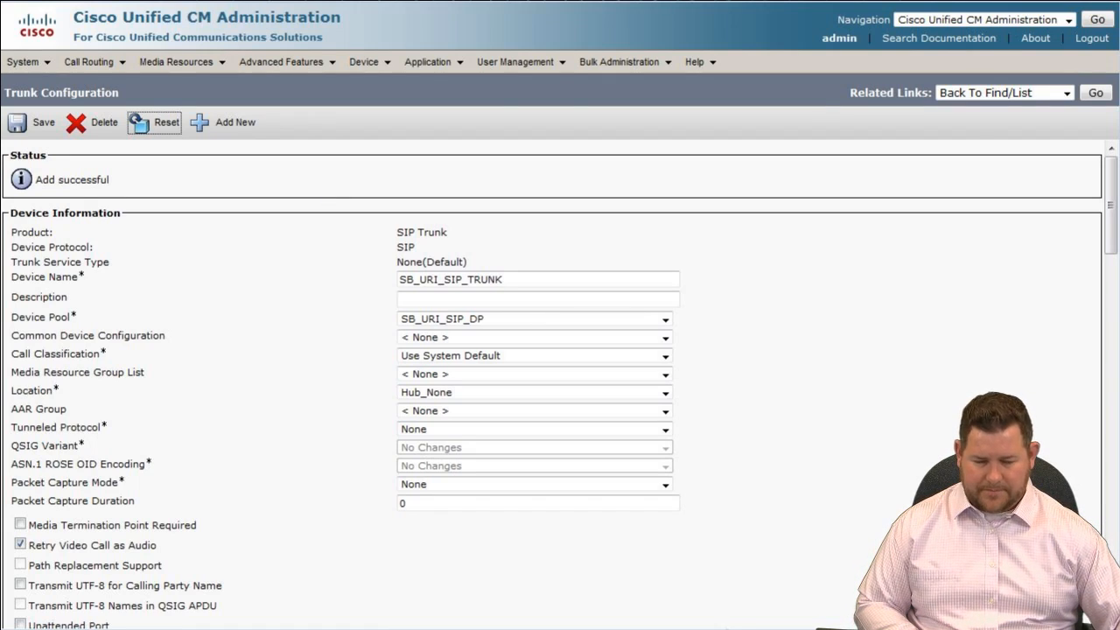
- Return to the HQ administration page at 10.8.93.11 and open the Intercluster Directory URI Configuration
key(alt+Tab)
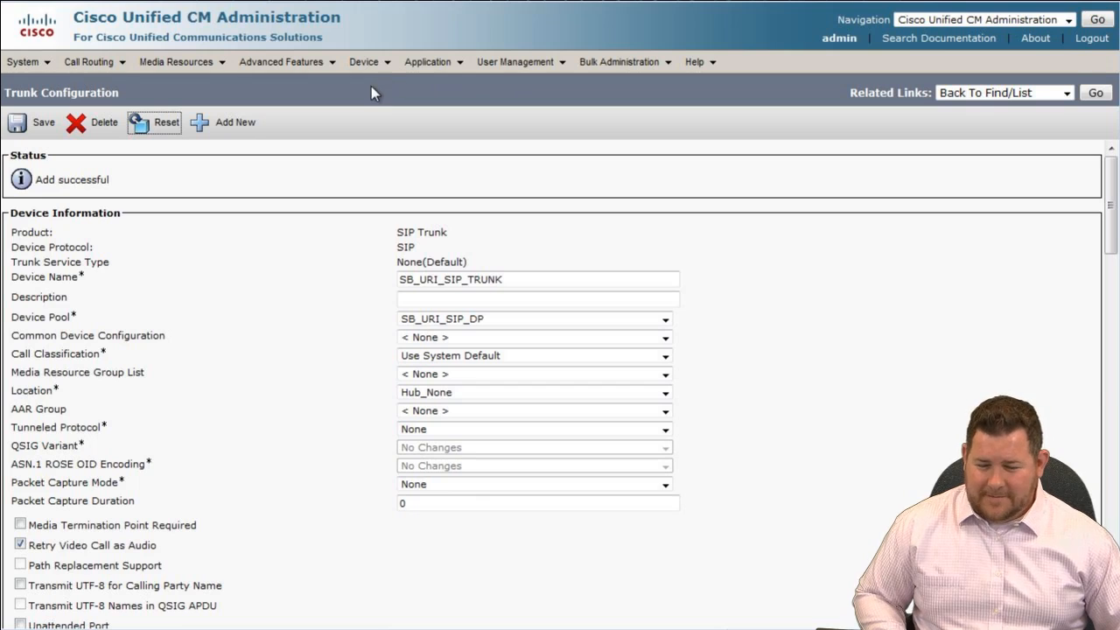
click(105, 58)
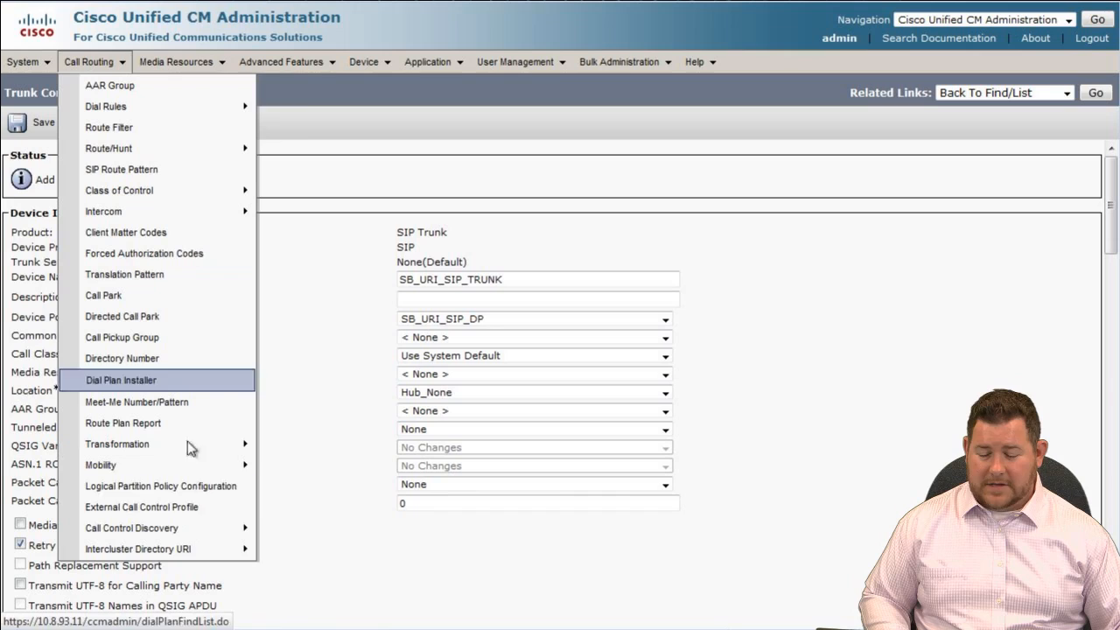
mouse_move(221, 551)
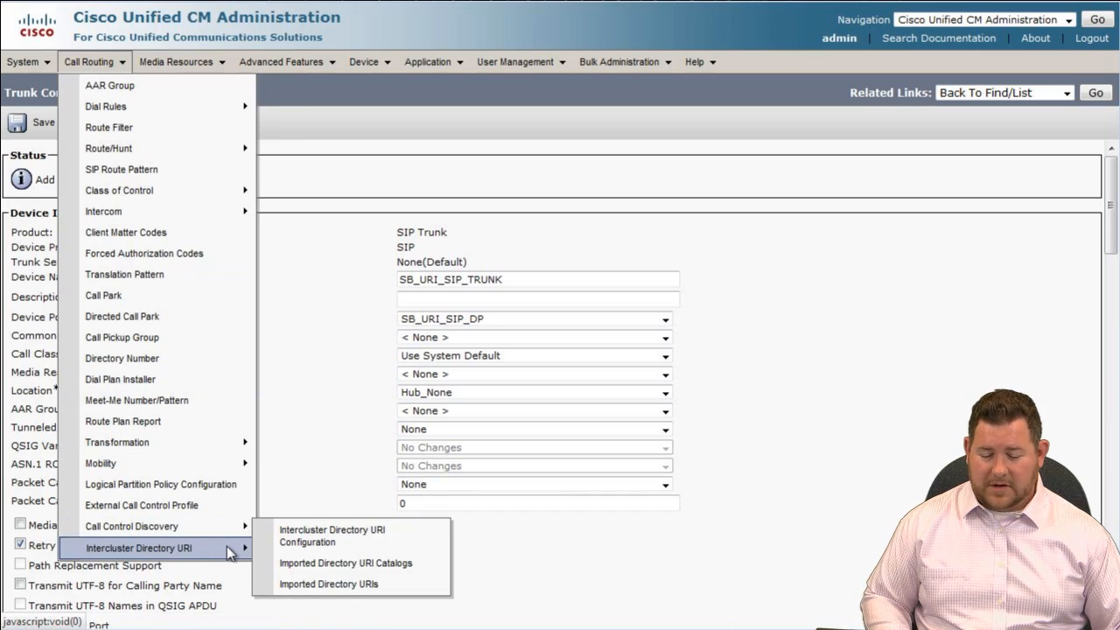
click(291, 541)
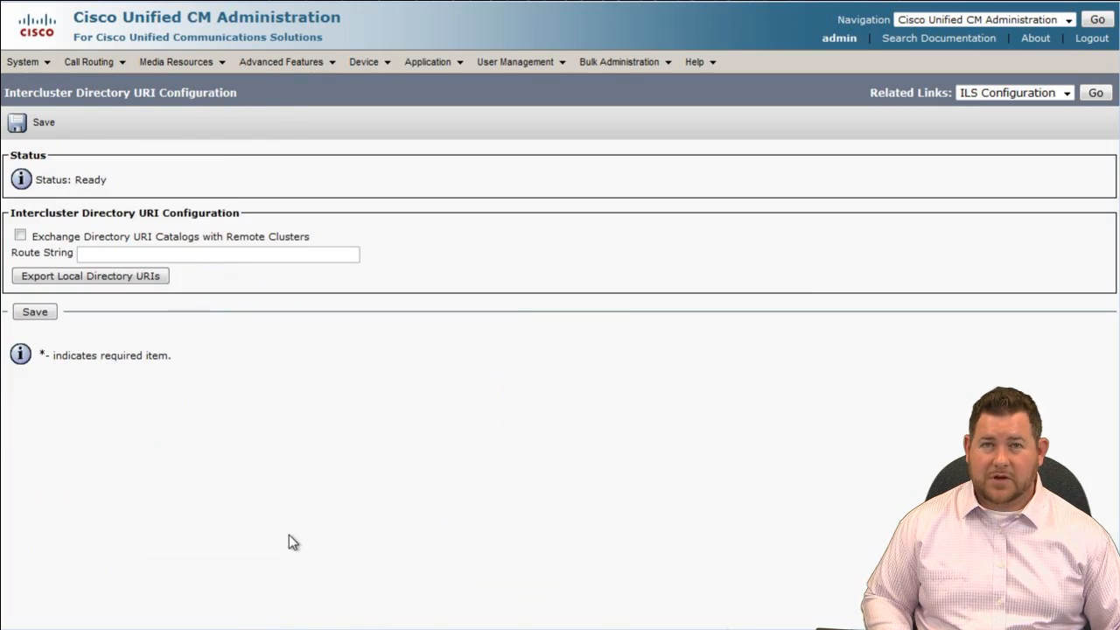
click(99, 68)
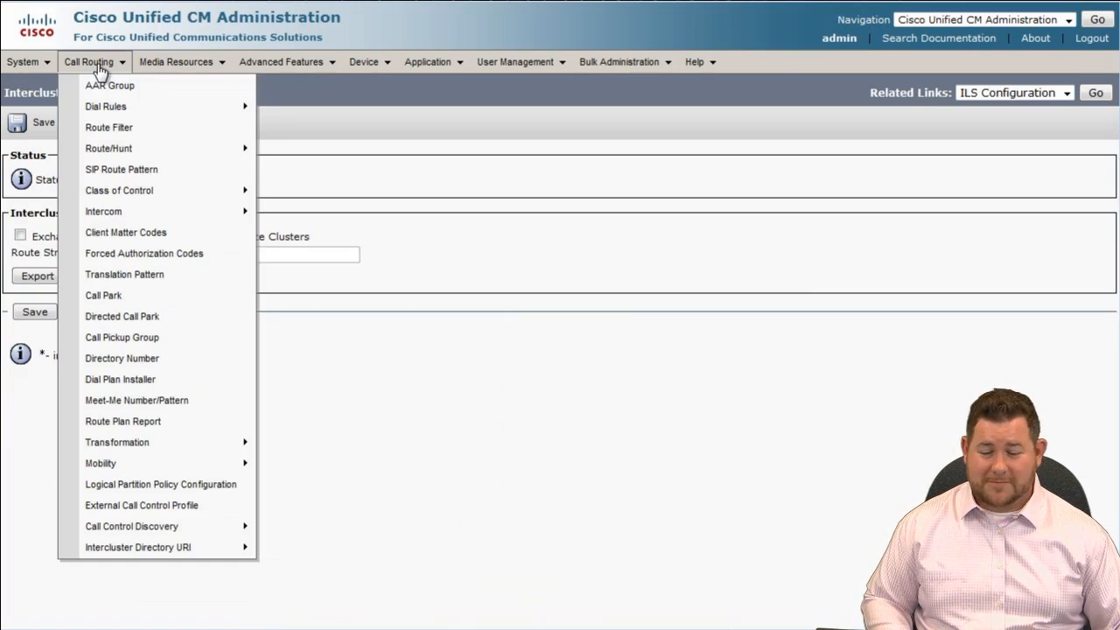
mouse_move(197, 547)
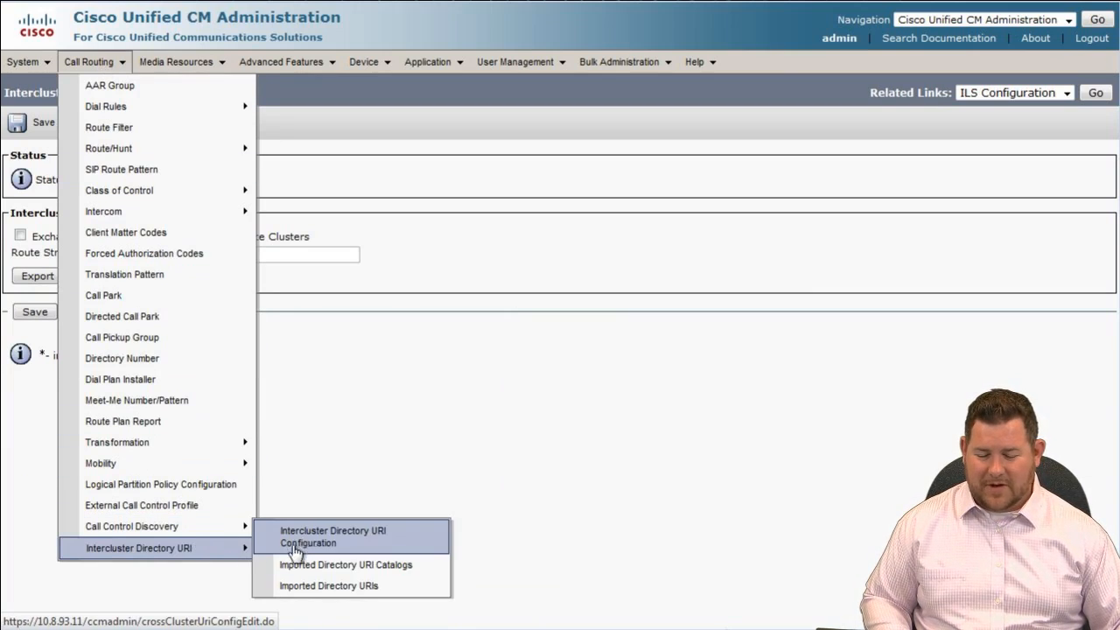
click(296, 542)
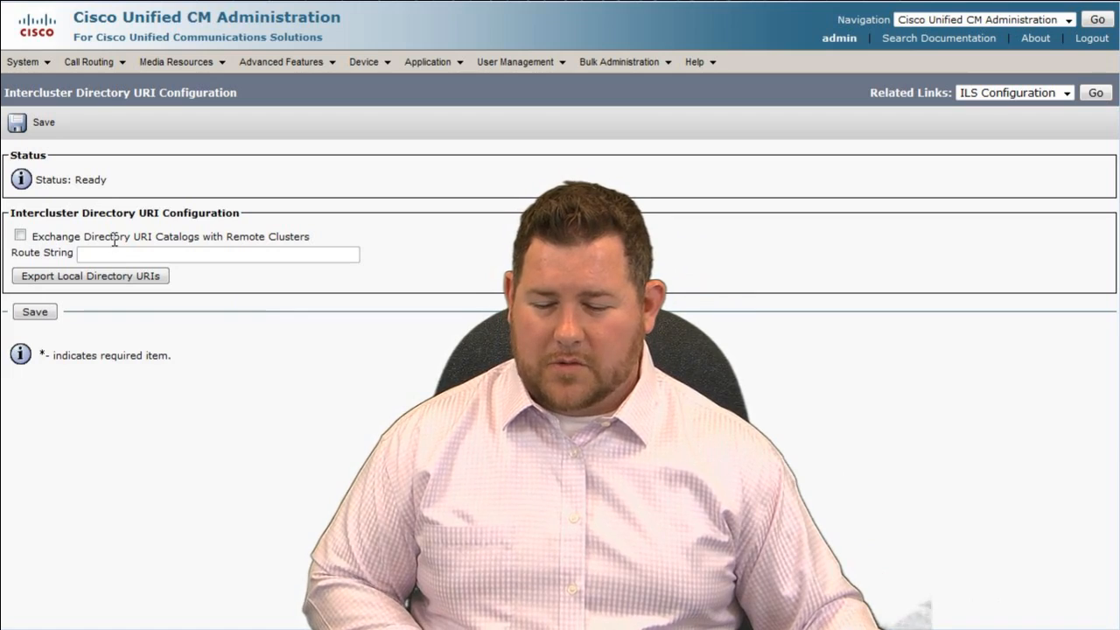
- Enable exchanging directory URI catalogs with remote clusters, set the route string to HQ.SanJose.CA.US and save
click(20, 235)
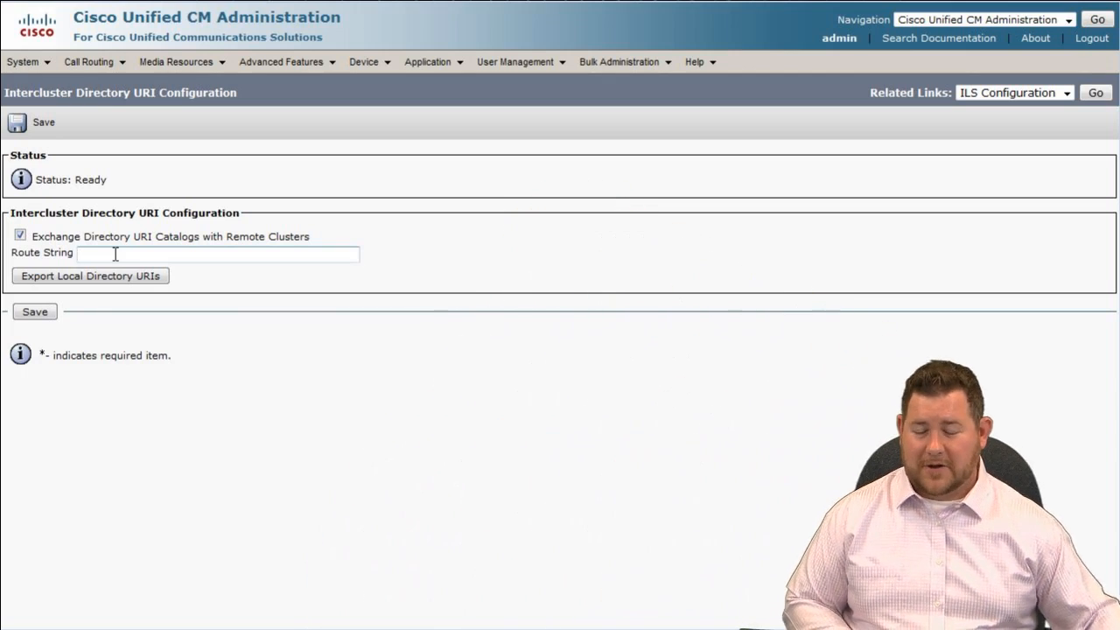
click(114, 254)
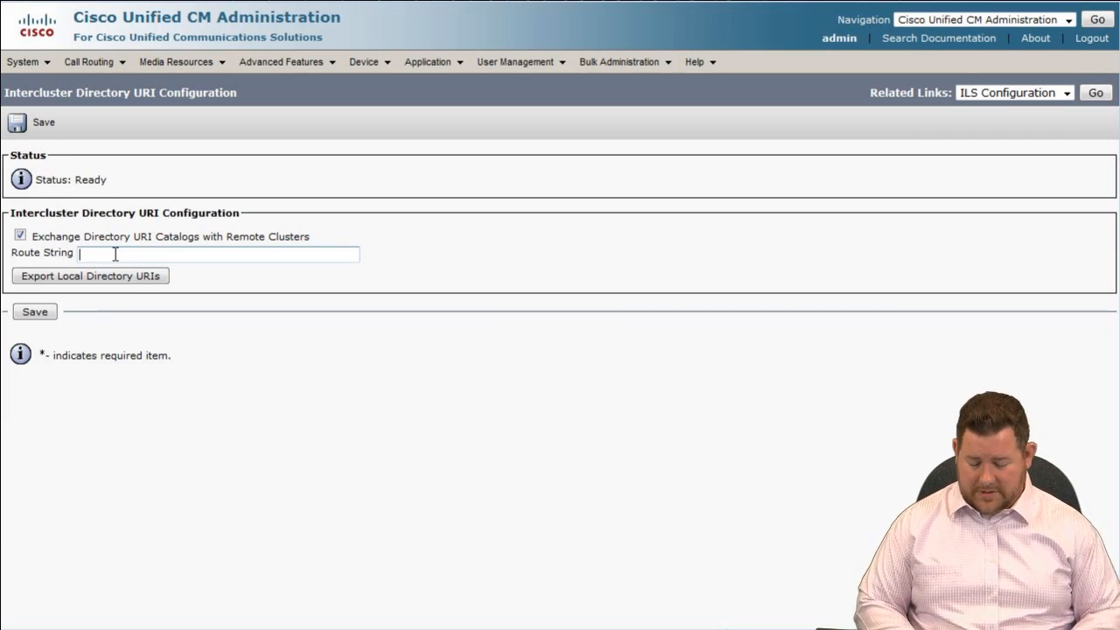
text(HQ)
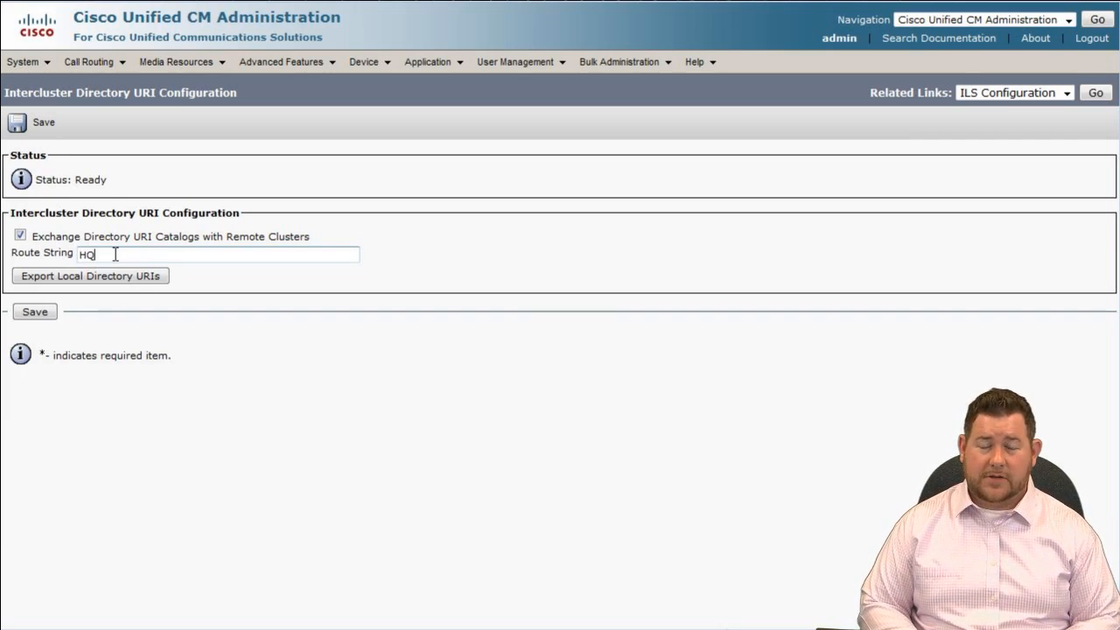
text(.San)
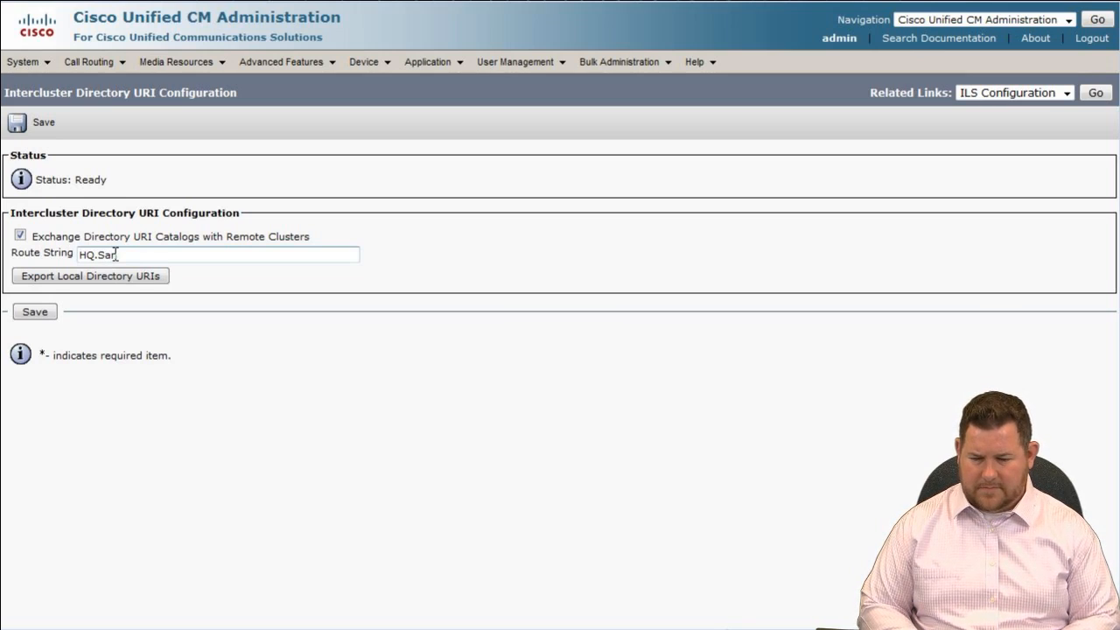
text(Jose)
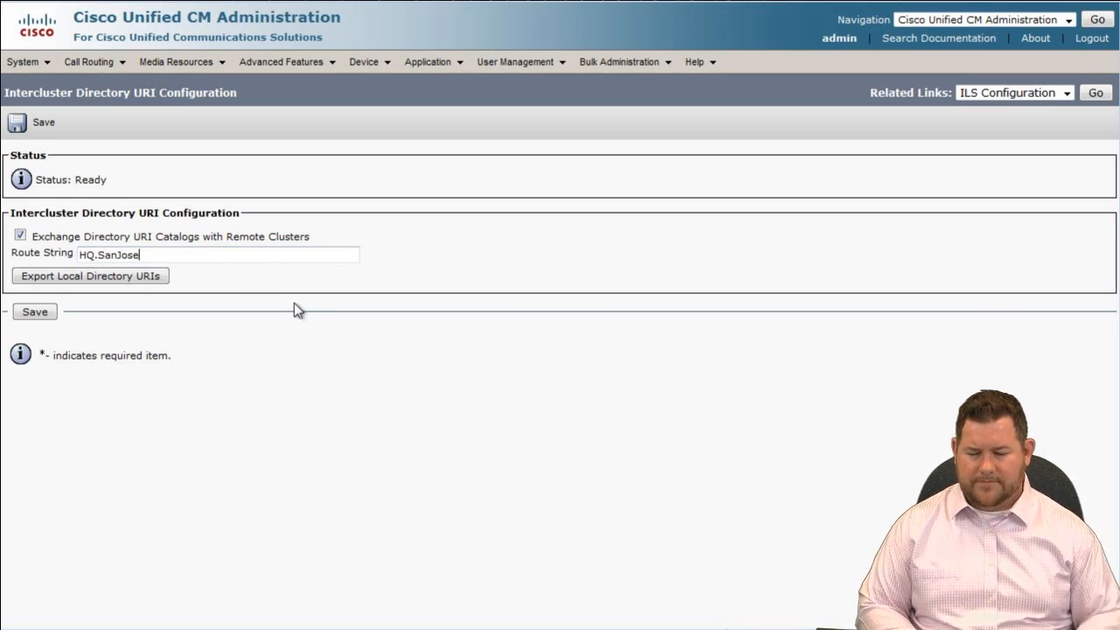
text(.CA)
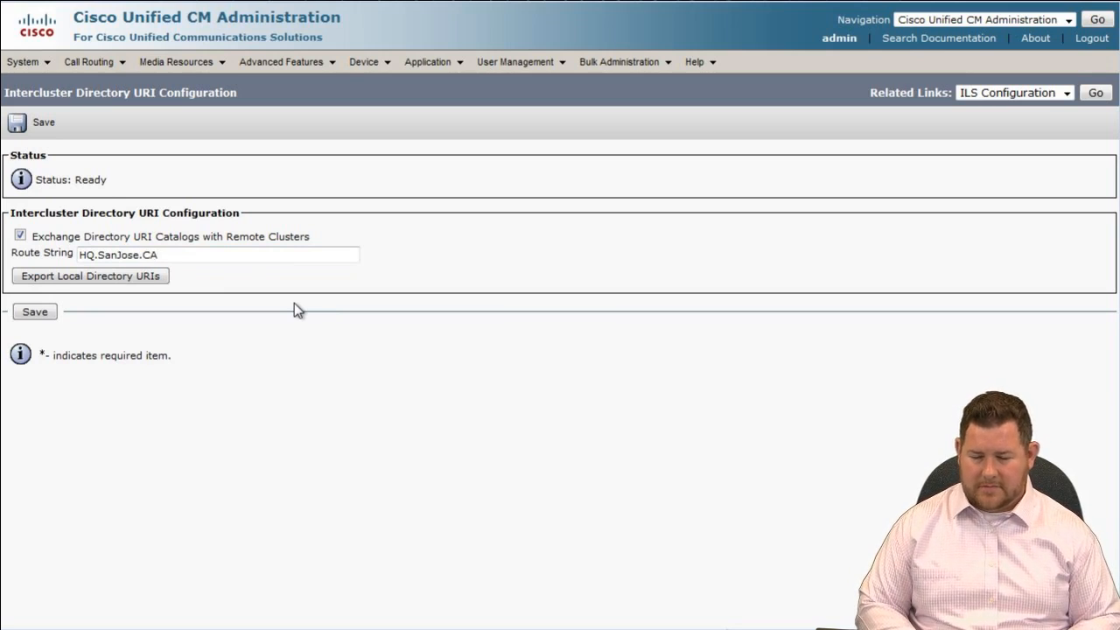
text(.US)
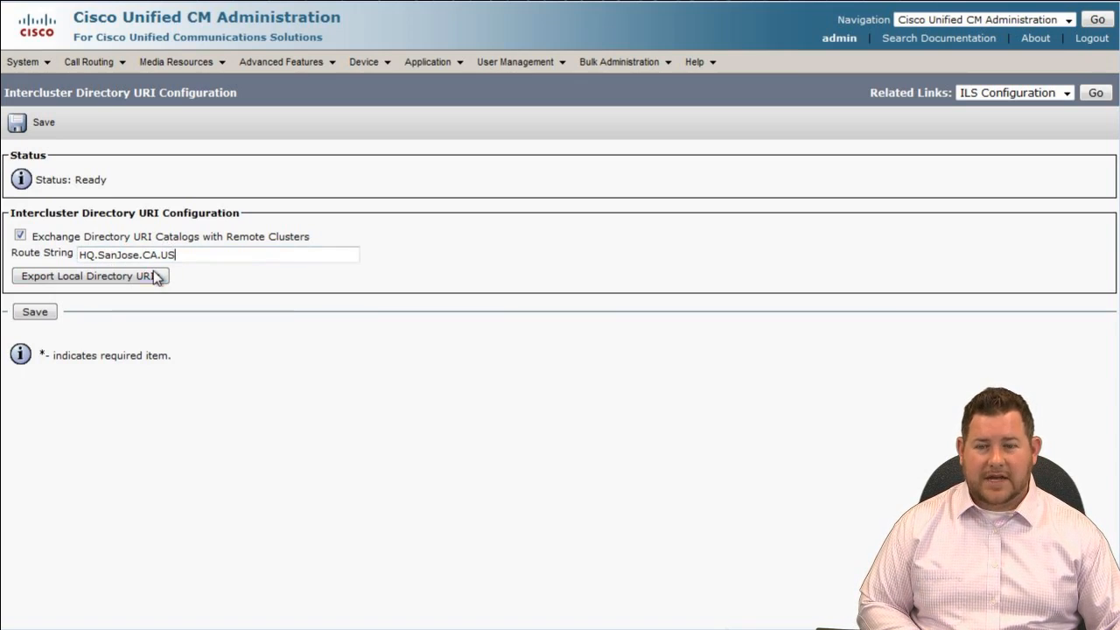
click(42, 319)
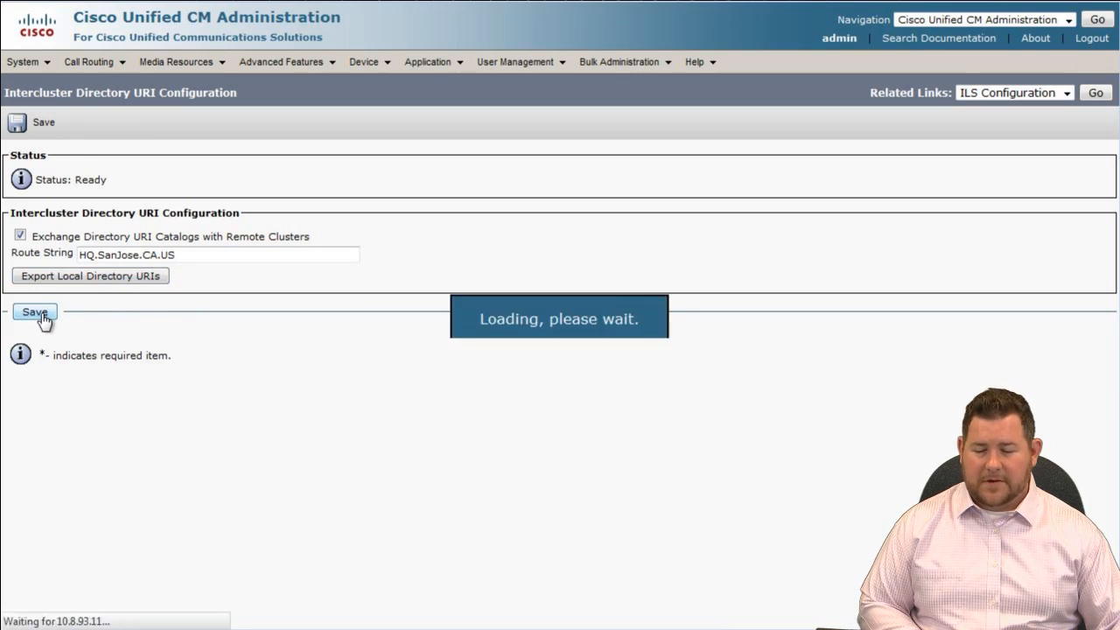
- Switch to the Site B administration page at 10.8.94.11 and open its Intercluster Directory URI Configuration
mouse_move(86, 66)
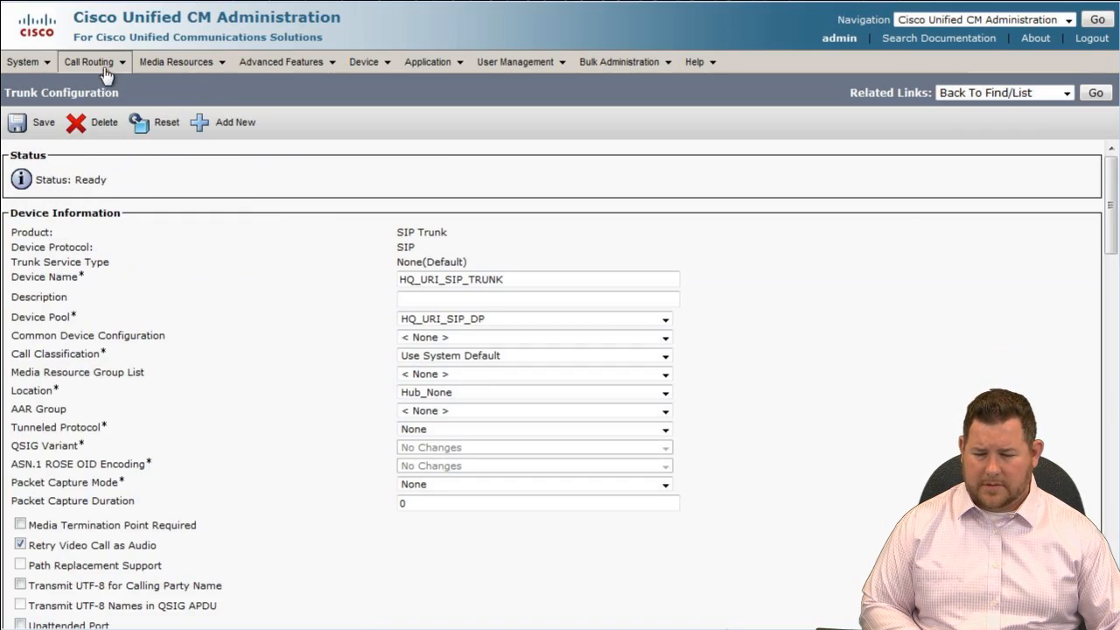
mouse_move(42, 66)
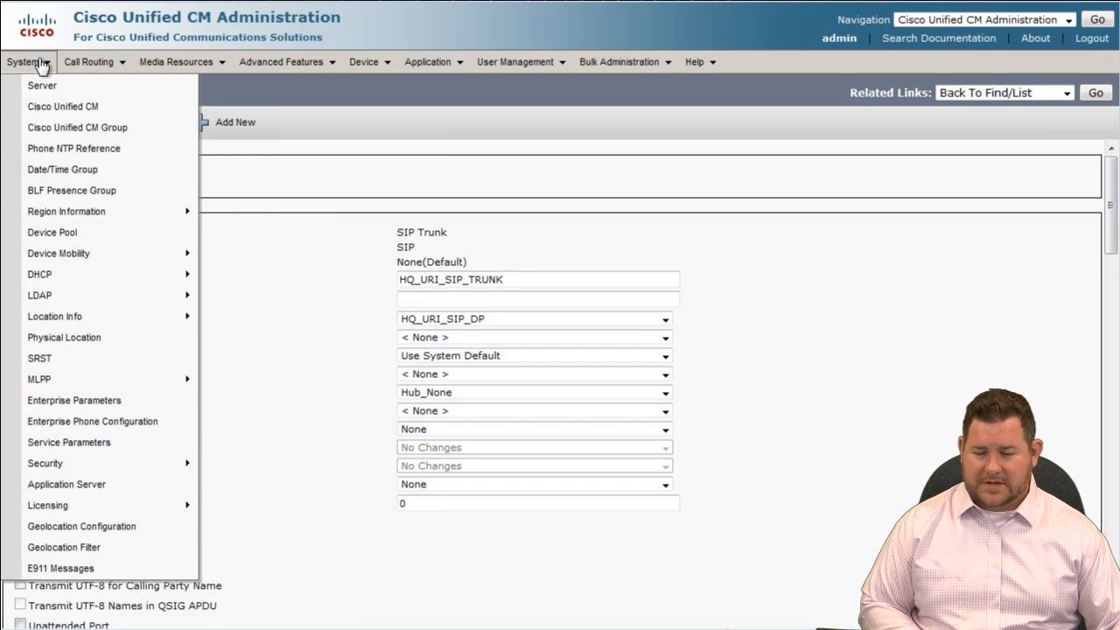
mouse_move(109, 65)
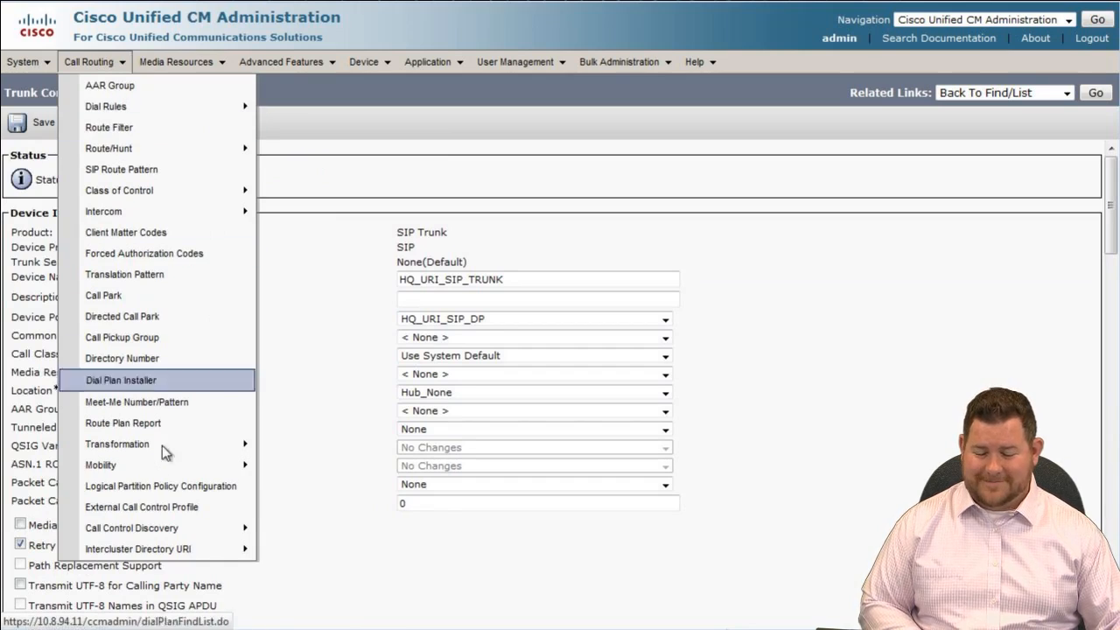
mouse_move(200, 549)
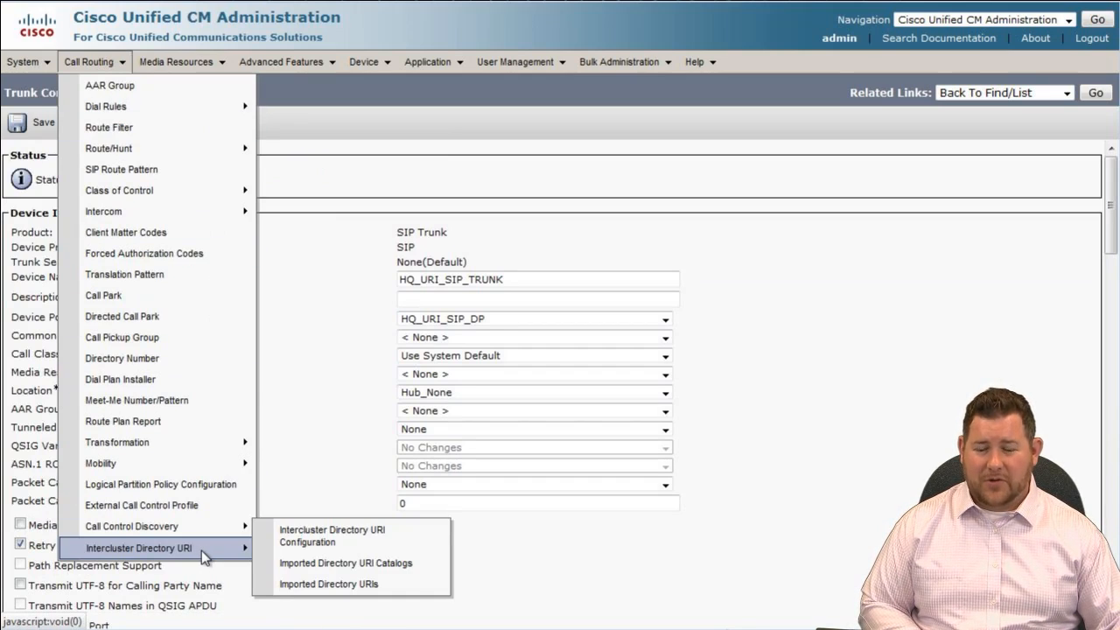
click(415, 541)
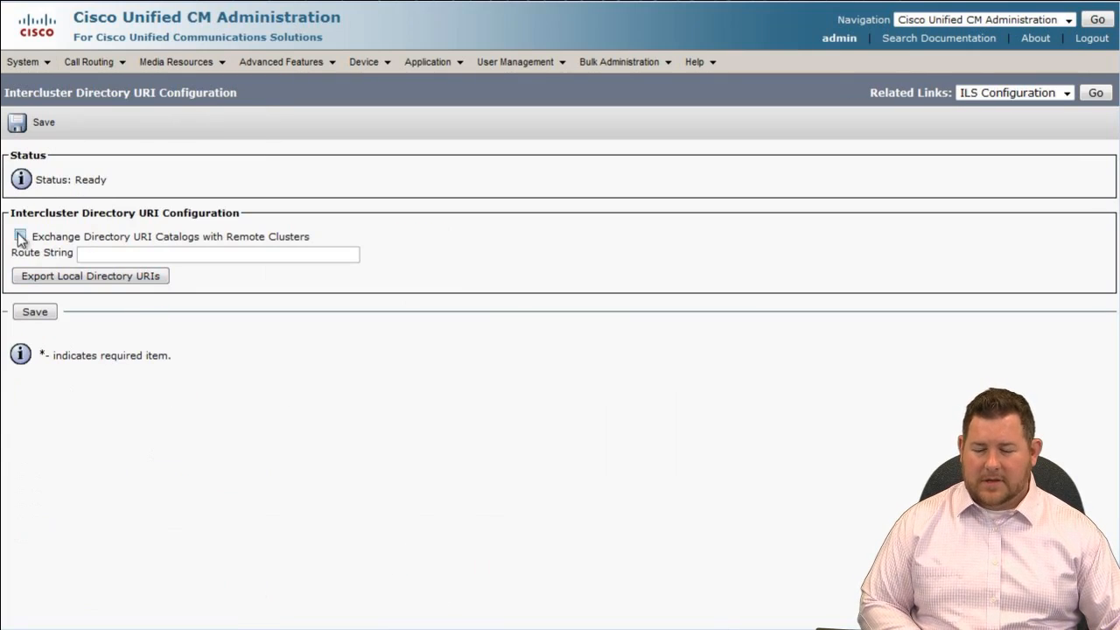
- Enable directory URI catalog exchange with remote clusters for Site B, set its route string to SB.Chicago.IL.US and save
click(21, 237)
click(145, 254)
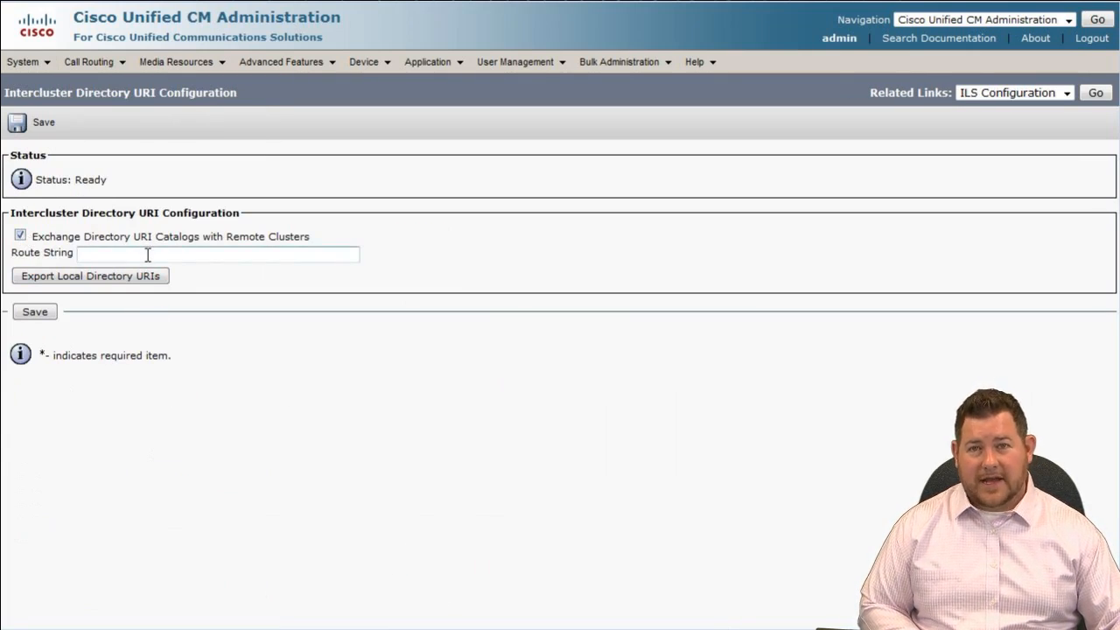
click(149, 256)
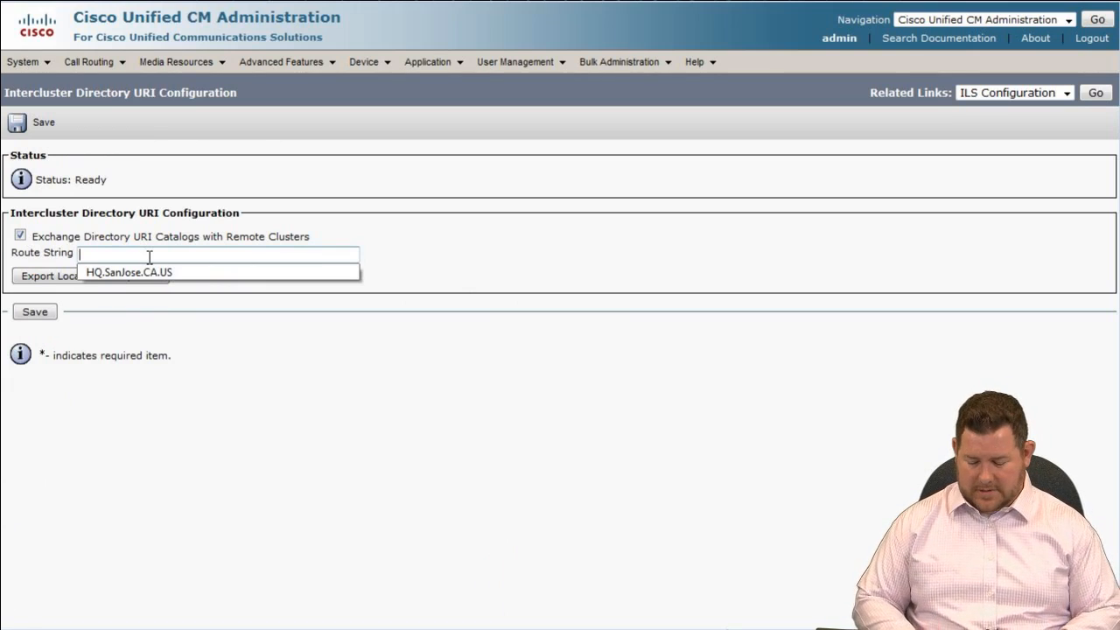
text(SB)
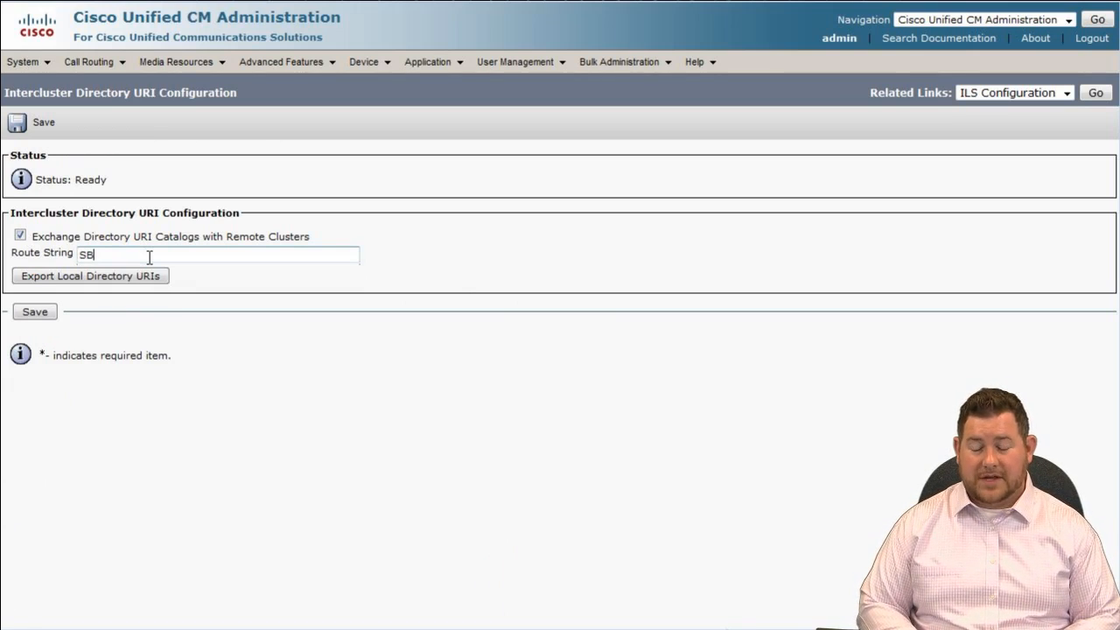
text(.Chicago)
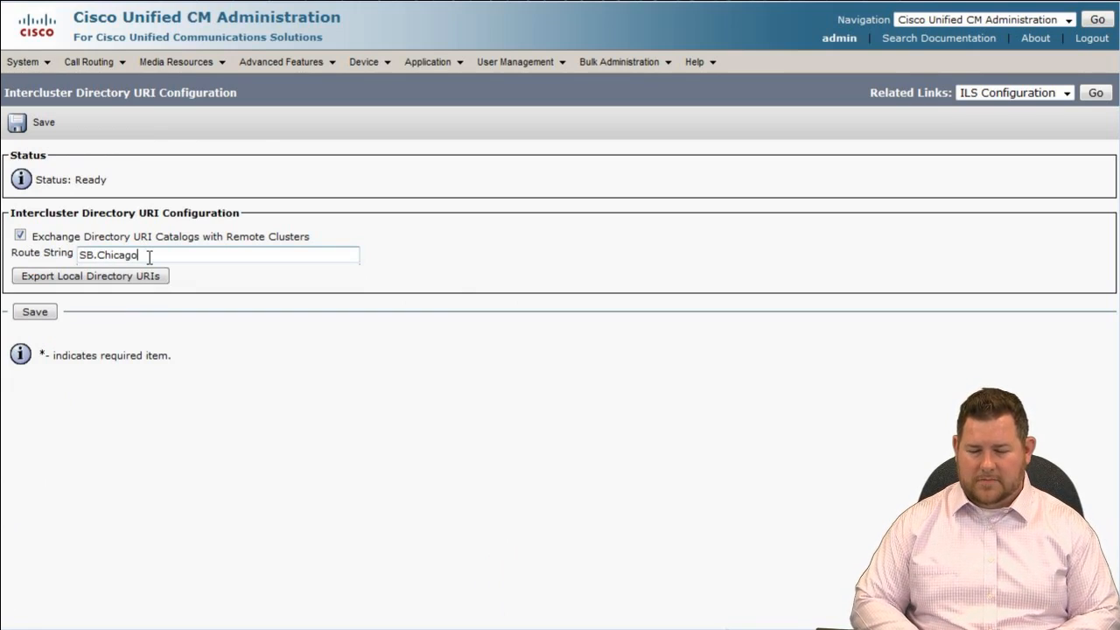
text(.IL.US)
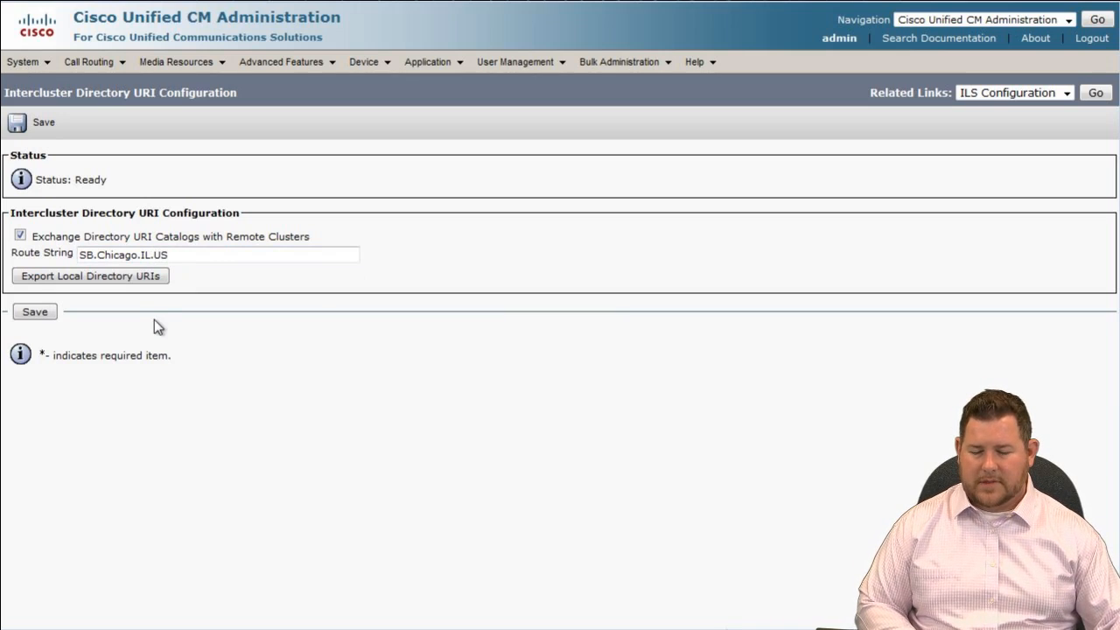
click(28, 317)
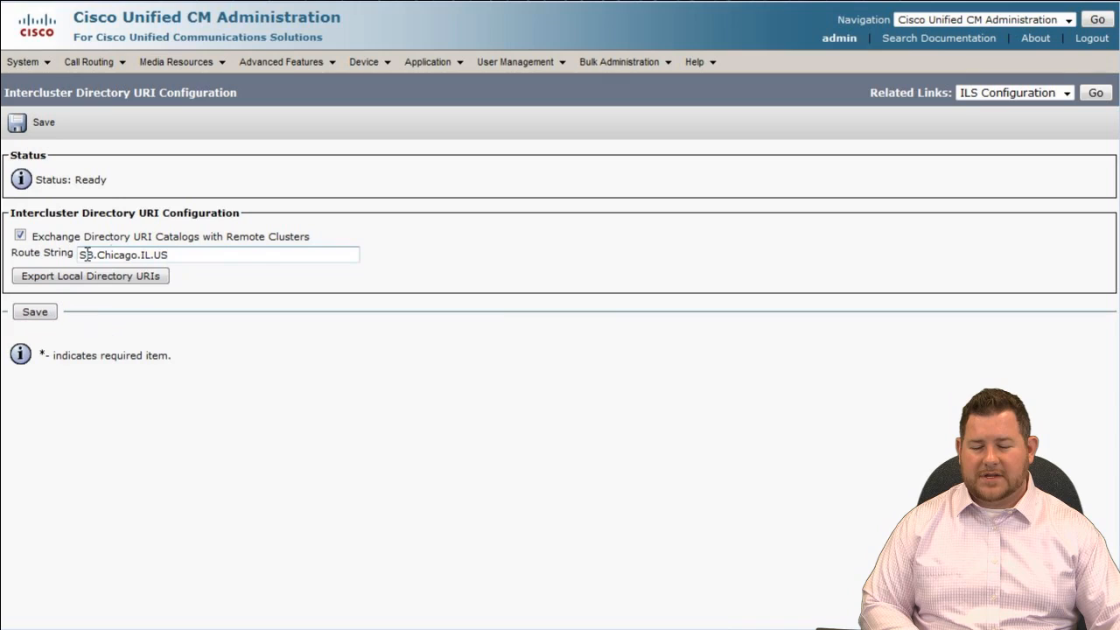
click(37, 319)
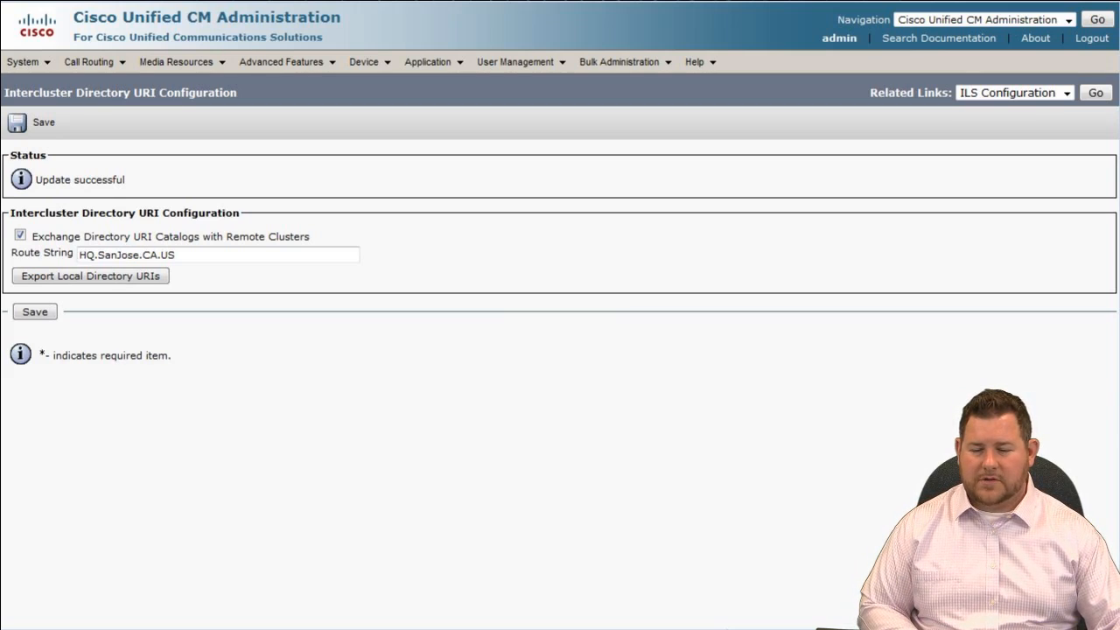
- In the HQ cluster's ILS Configuration, set the role to Hub Cluster and the cluster synchronization interval to 1 minute
click(300, 69)
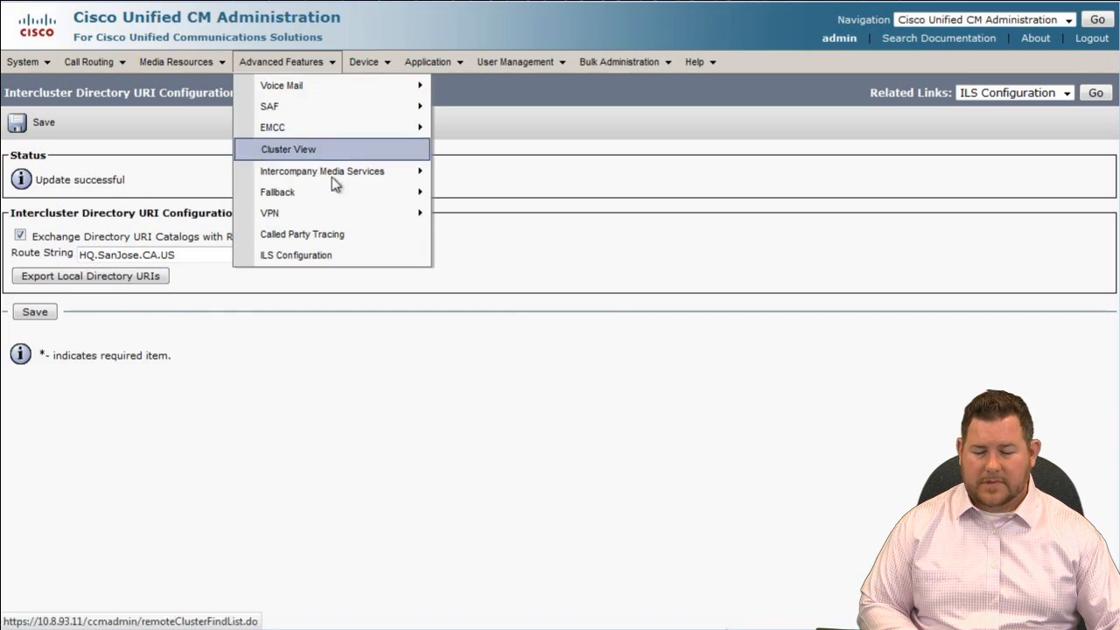
click(354, 254)
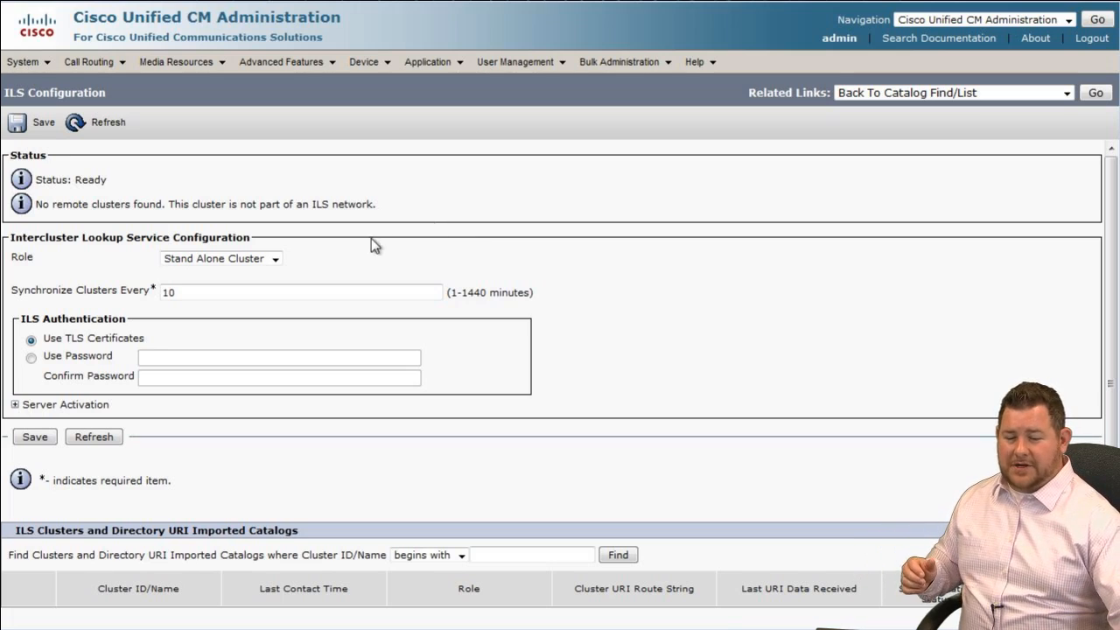
click(272, 260)
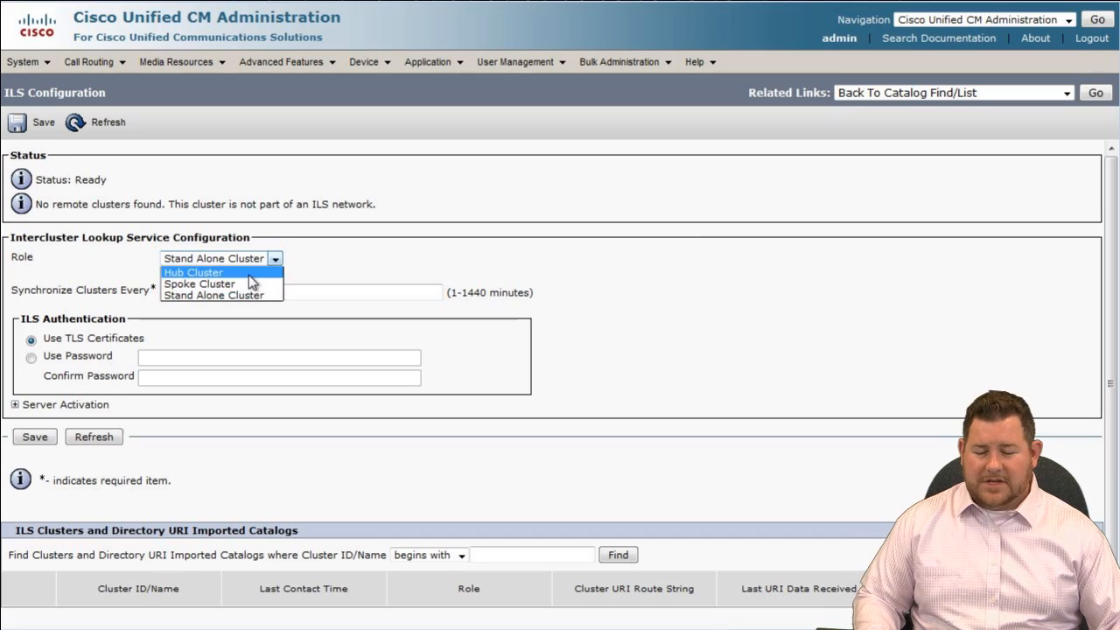
click(247, 271)
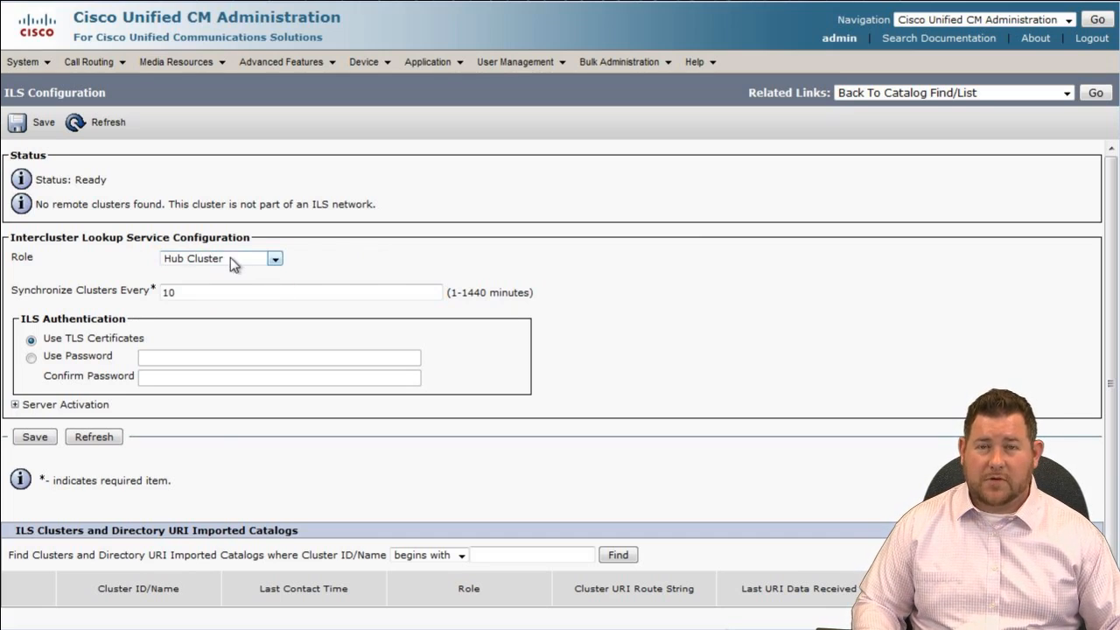
double_click(201, 293)
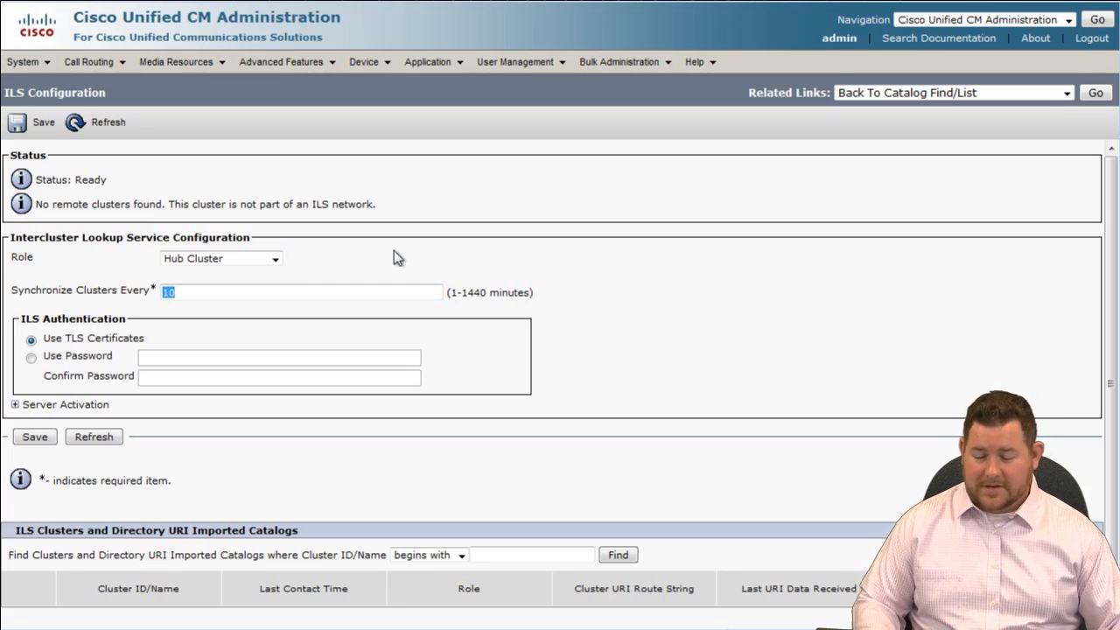
text(1)
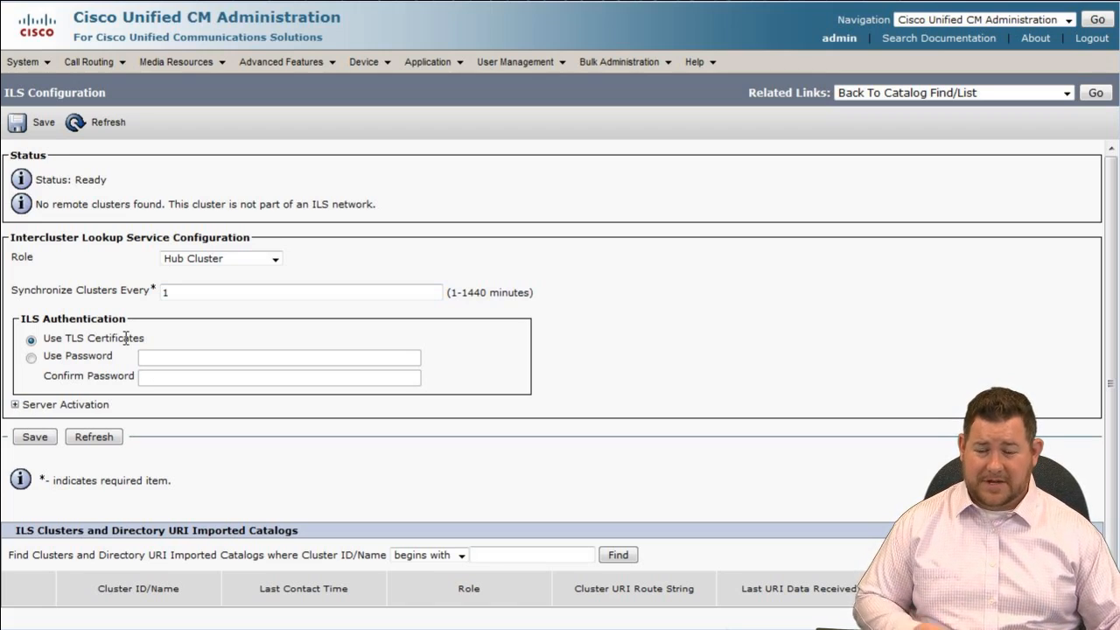
- Switch the HQ cluster's ILS authentication to password use, then enter and confirm the ILS password
click(31, 359)
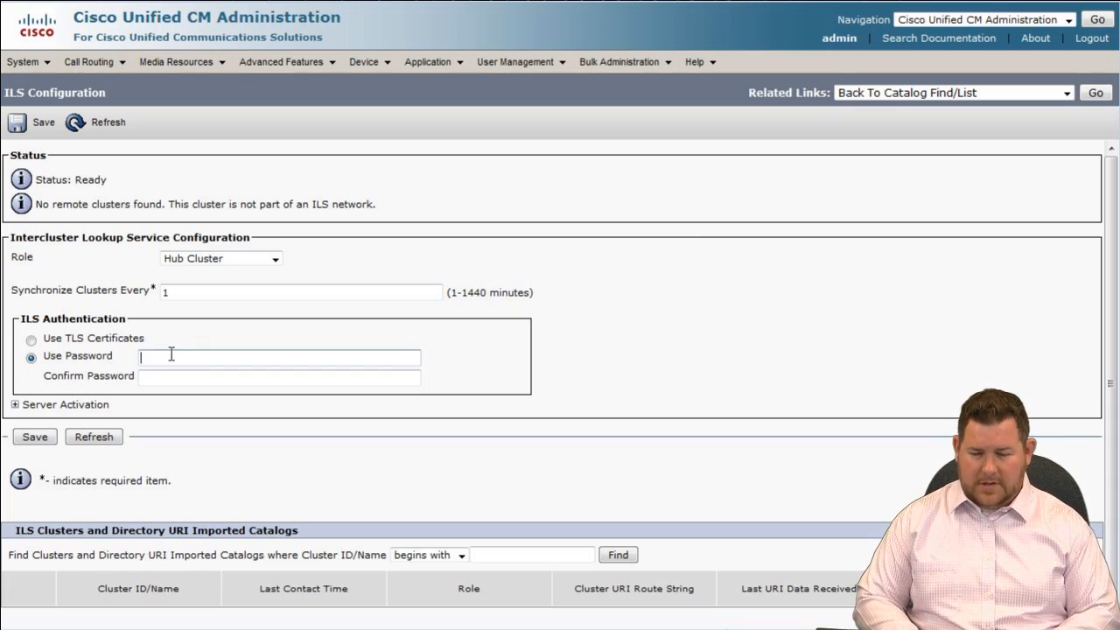
text(••)
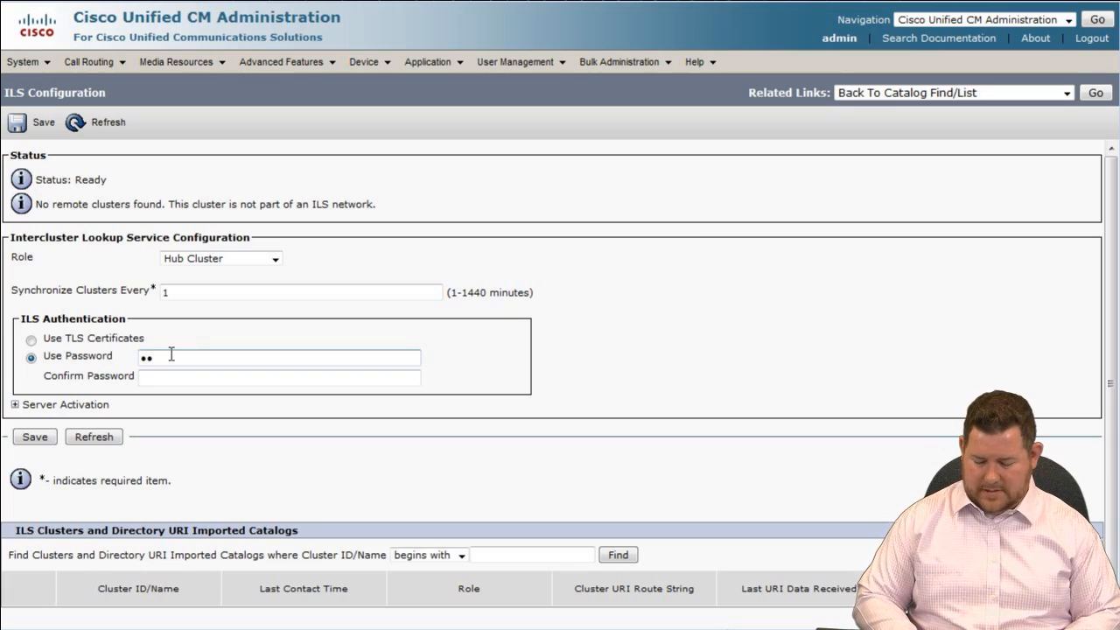
text(••••••)
key(Tab)
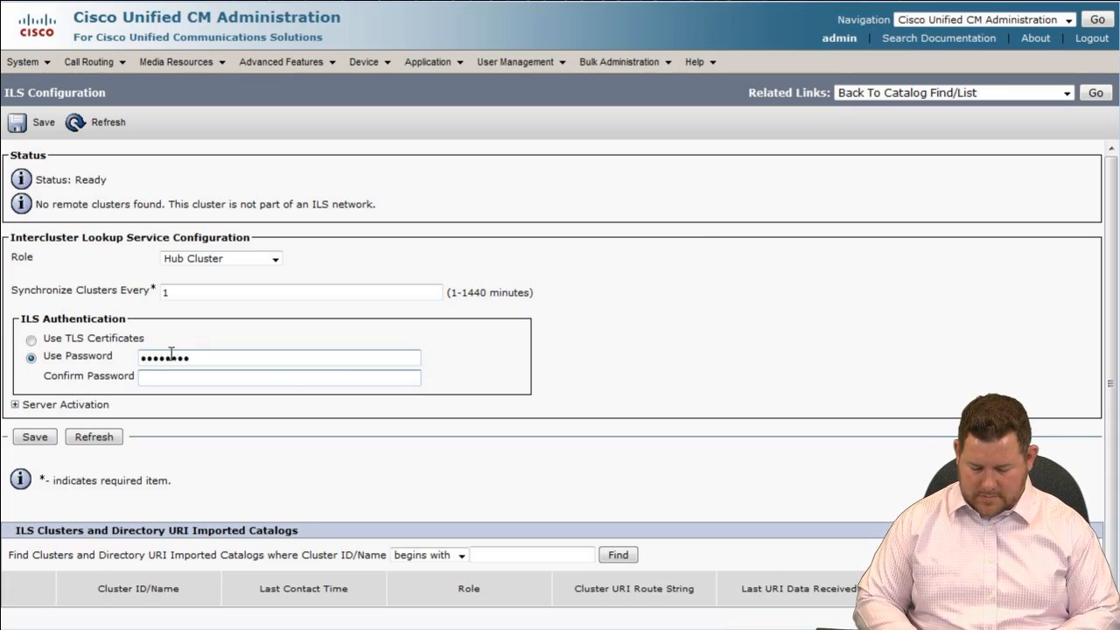
text(••••••••)
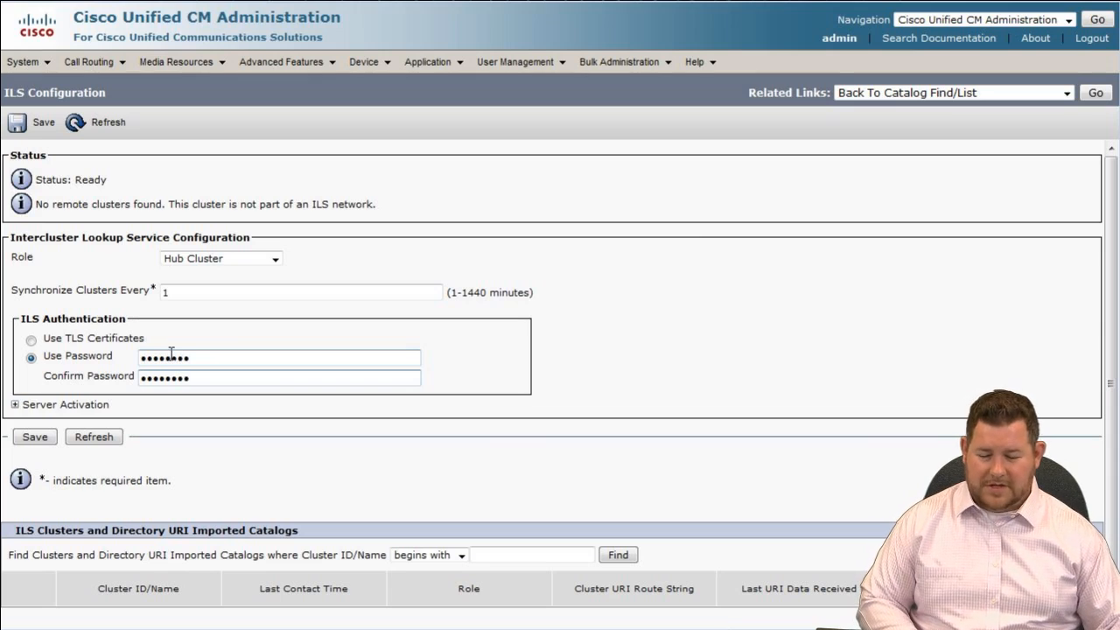
click(204, 401)
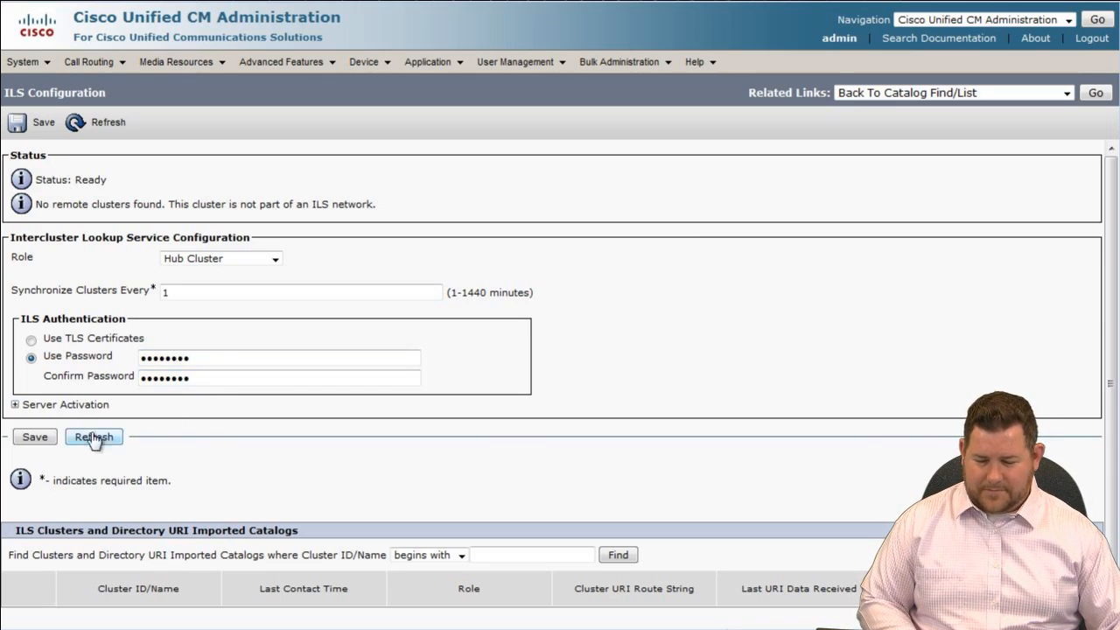
- Save the HQ ILS configuration with a blank registration server and ILS activation on all nodes cleared, accepting the service restart and declining browser password storage
click(44, 437)
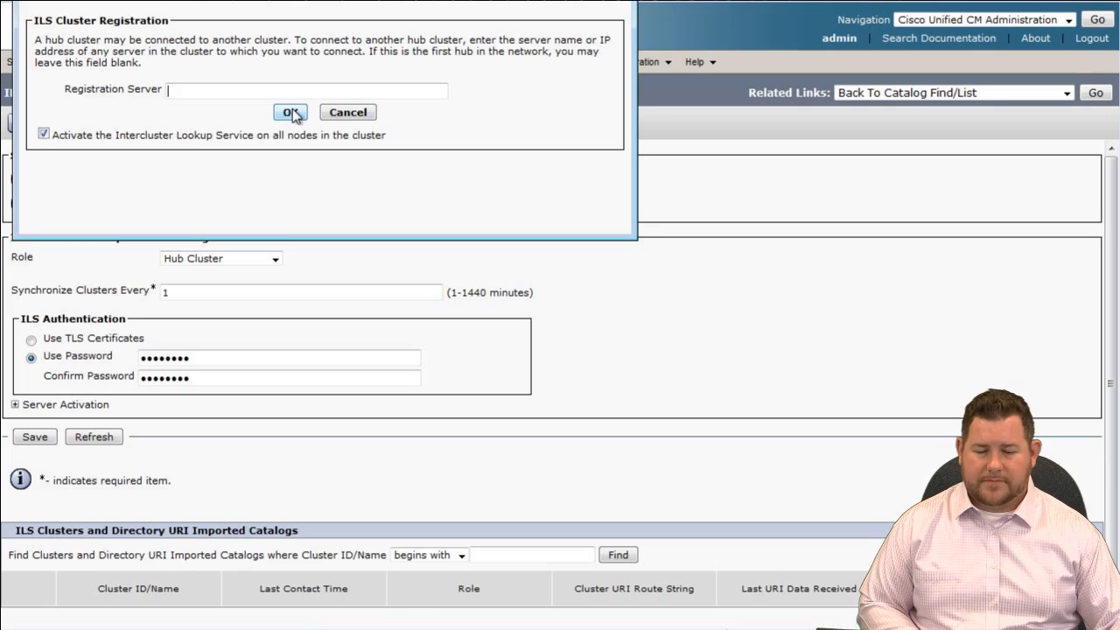
click(46, 133)
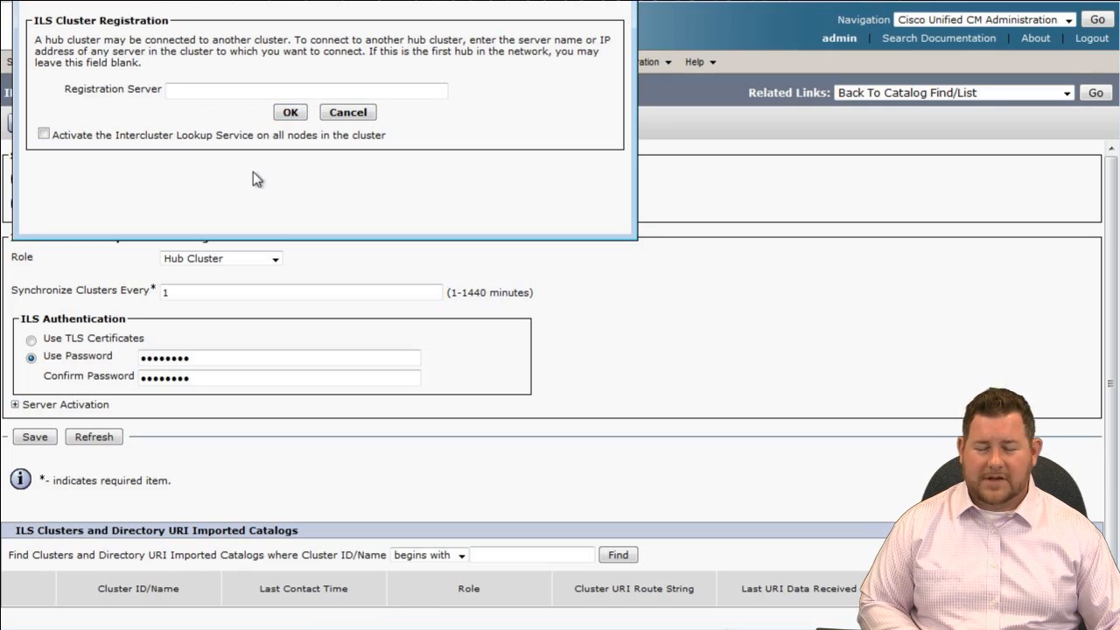
click(288, 113)
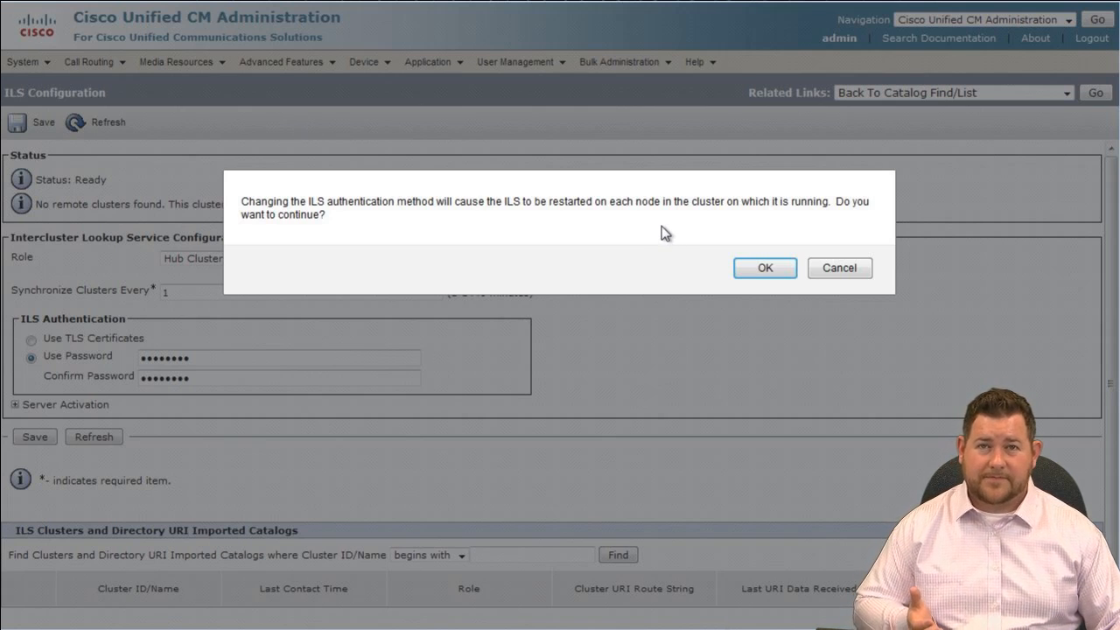
click(764, 271)
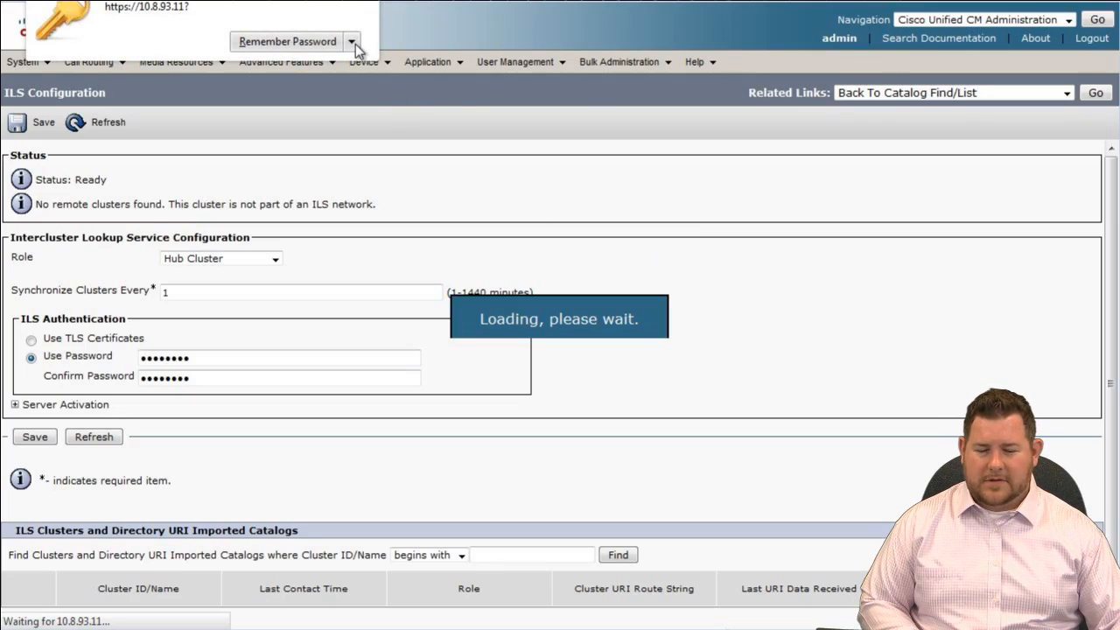
click(351, 41)
click(356, 63)
mouse_move(358, 70)
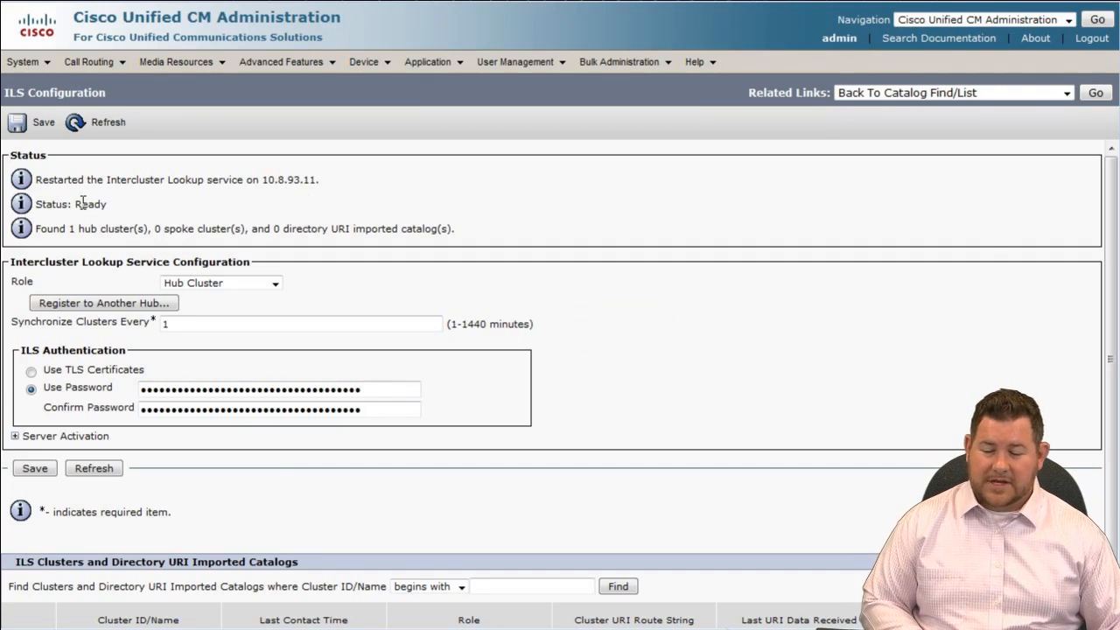
drag(82, 203, 140, 207)
click(172, 211)
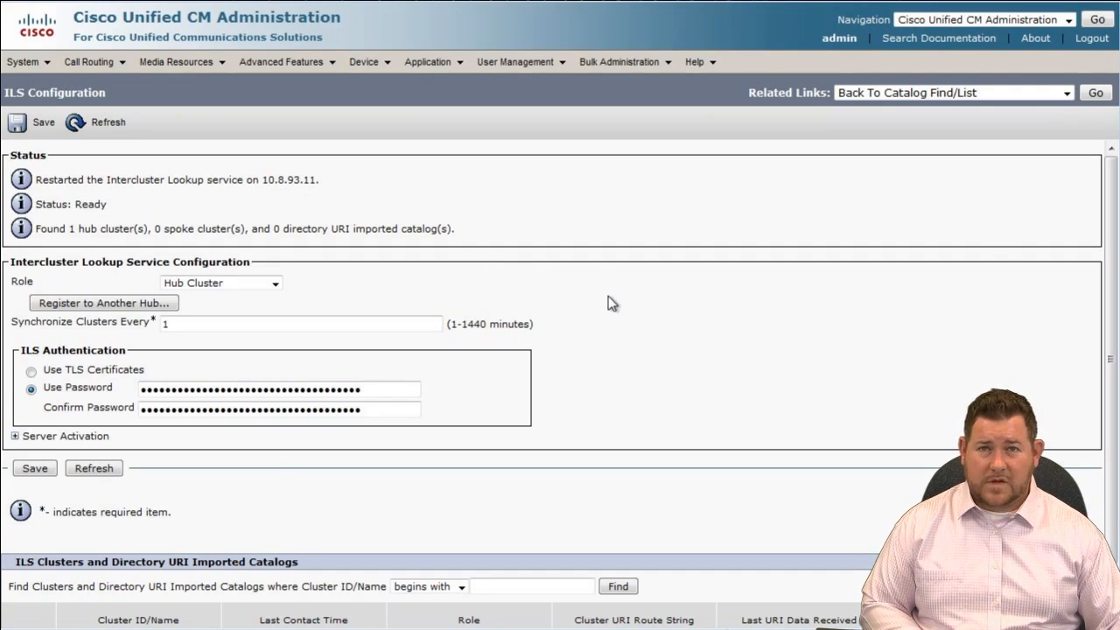
scroll(608, 296, down, 1)
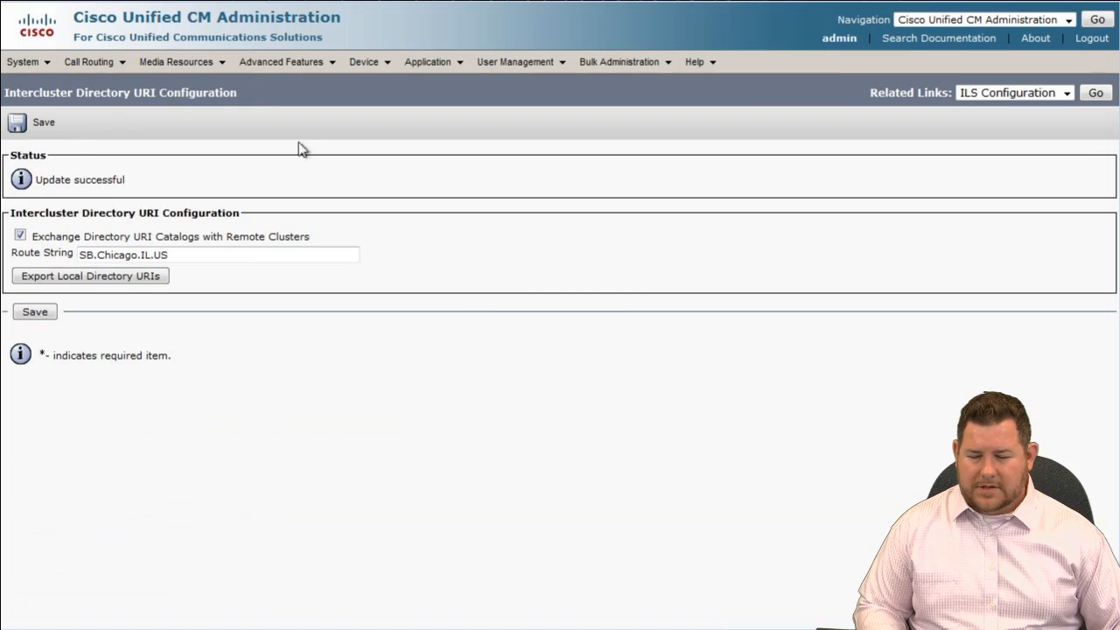
- In Site B's ILS Configuration, set the role to Spoke Cluster and the cluster synchronization interval to 1 minute
mouse_move(278, 68)
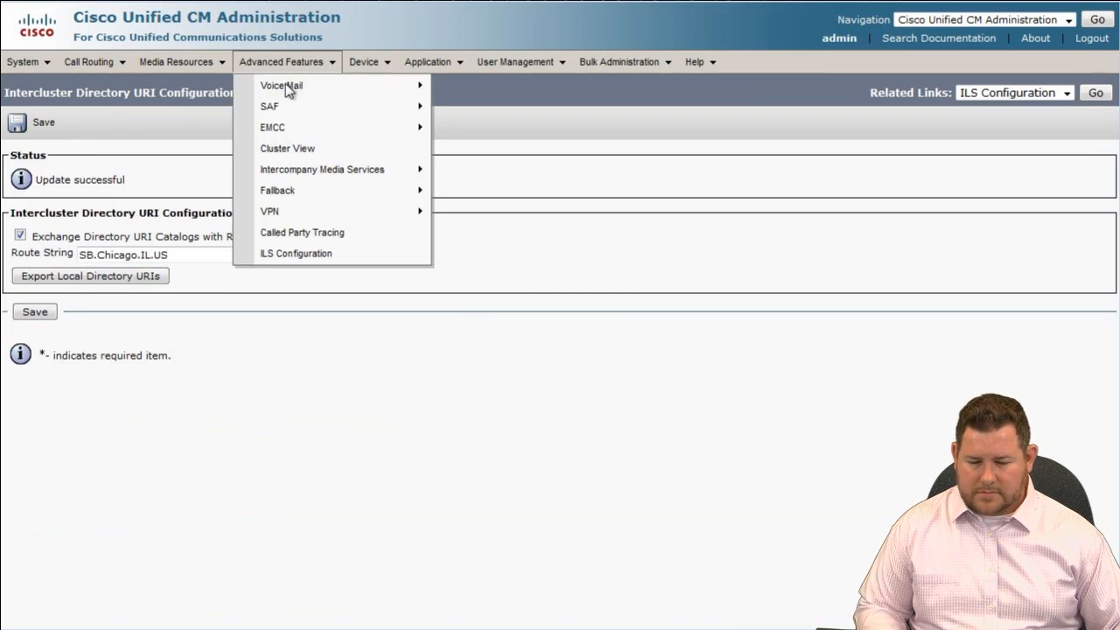
click(349, 254)
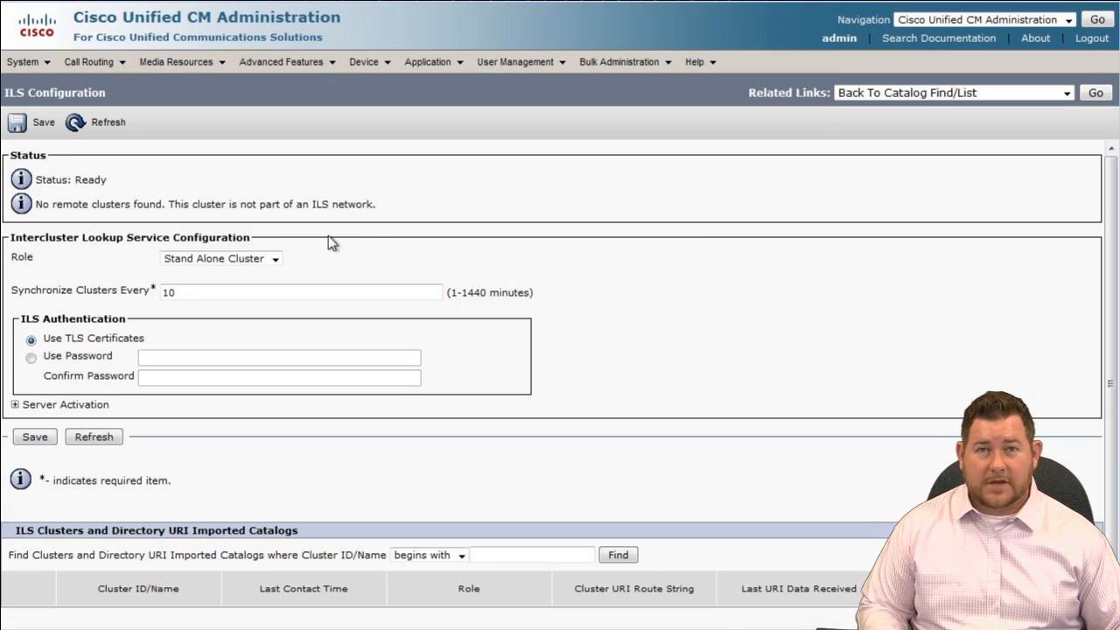
click(255, 258)
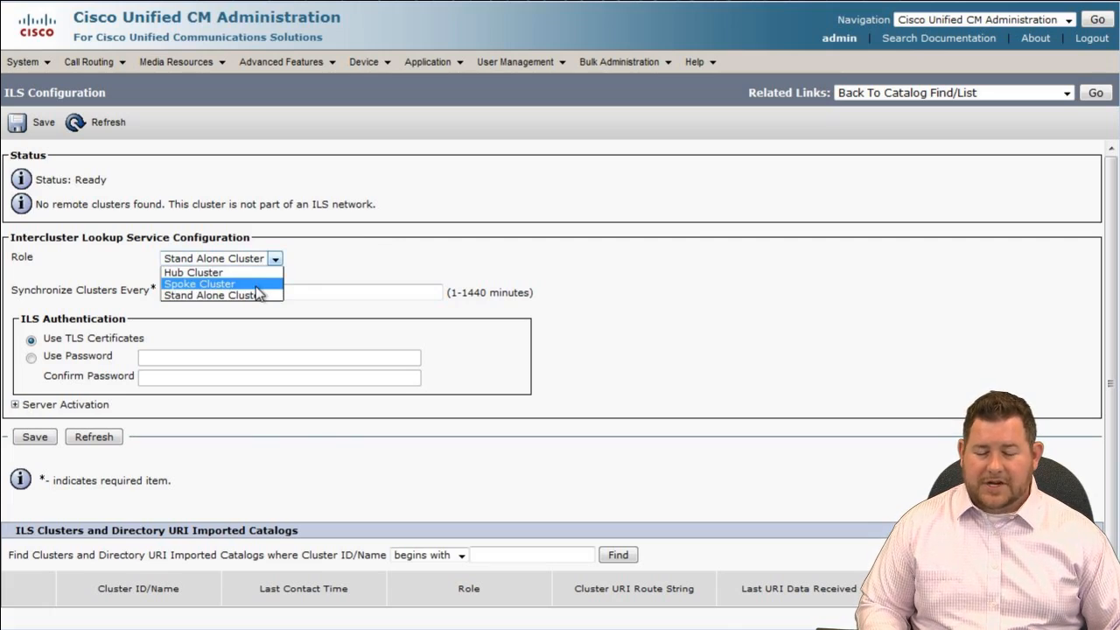
click(256, 285)
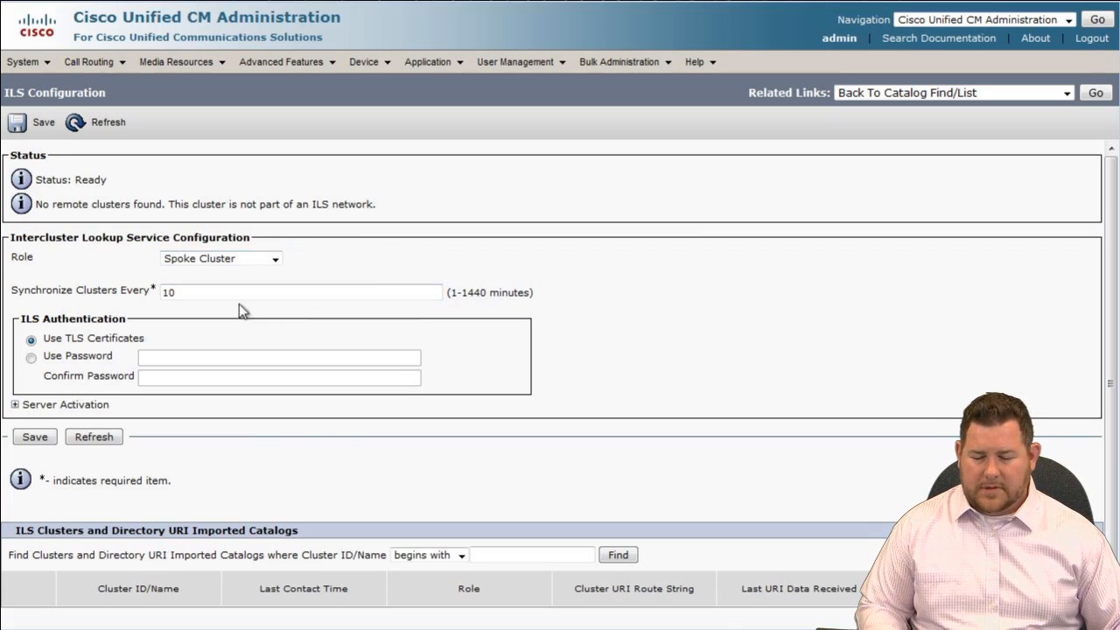
click(240, 292)
double_click(241, 292)
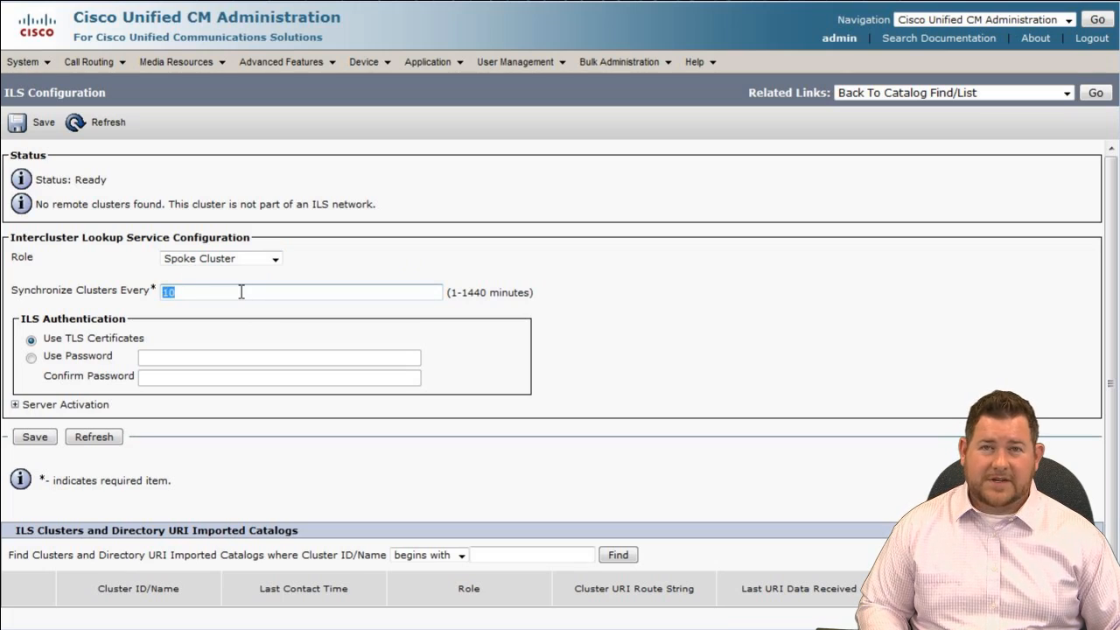
text(1)
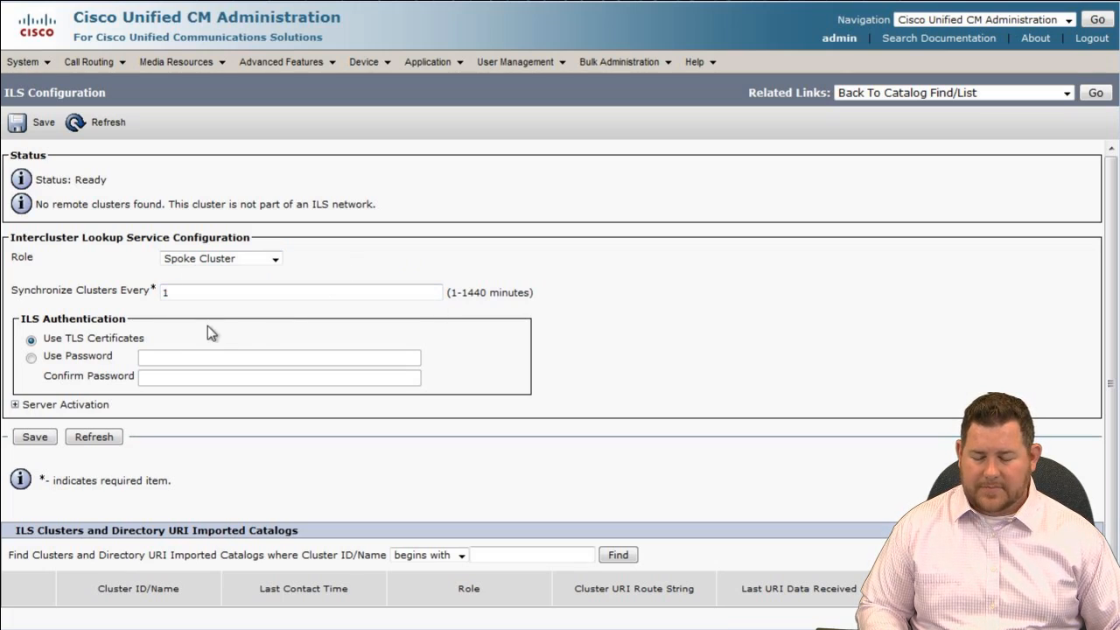
- Choose password-based ILS authentication for Site B, then enter and confirm the ILS password
click(30, 357)
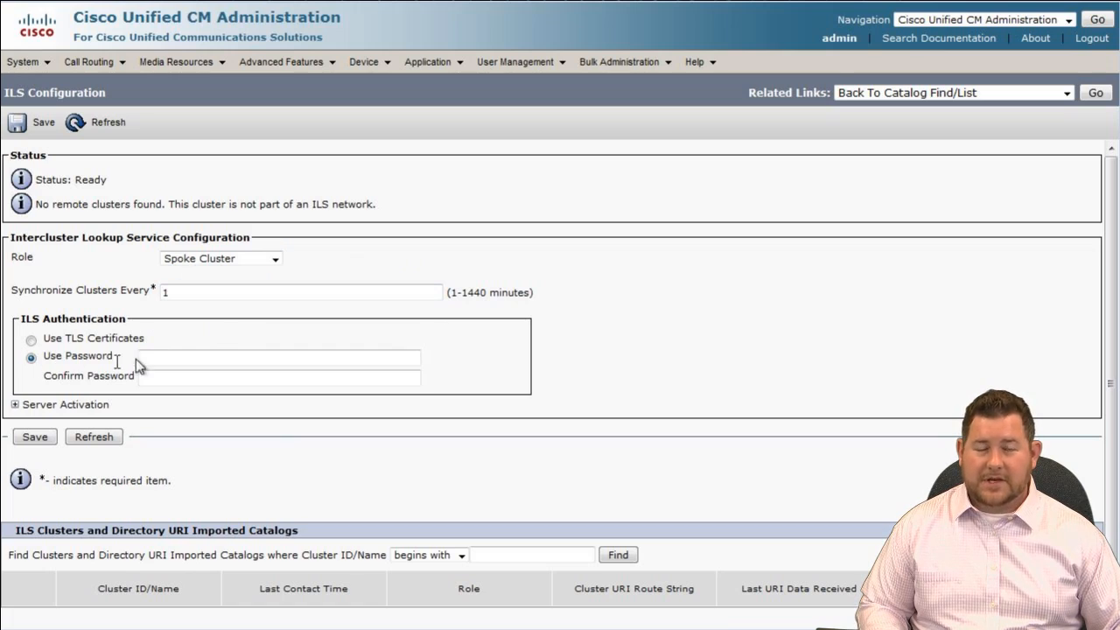
click(151, 356)
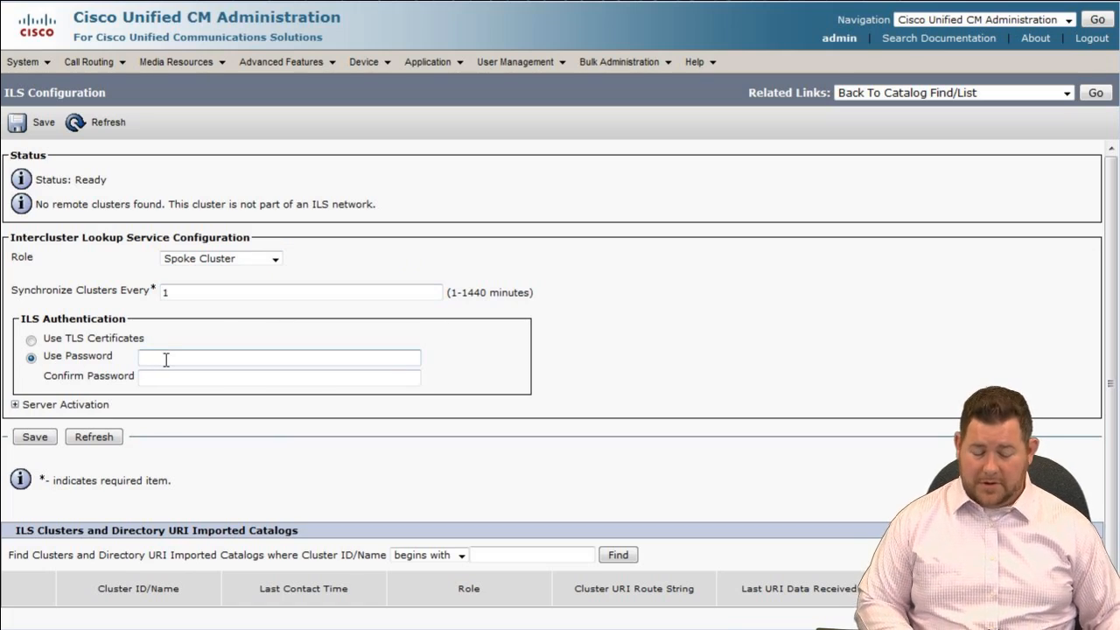
text(******)
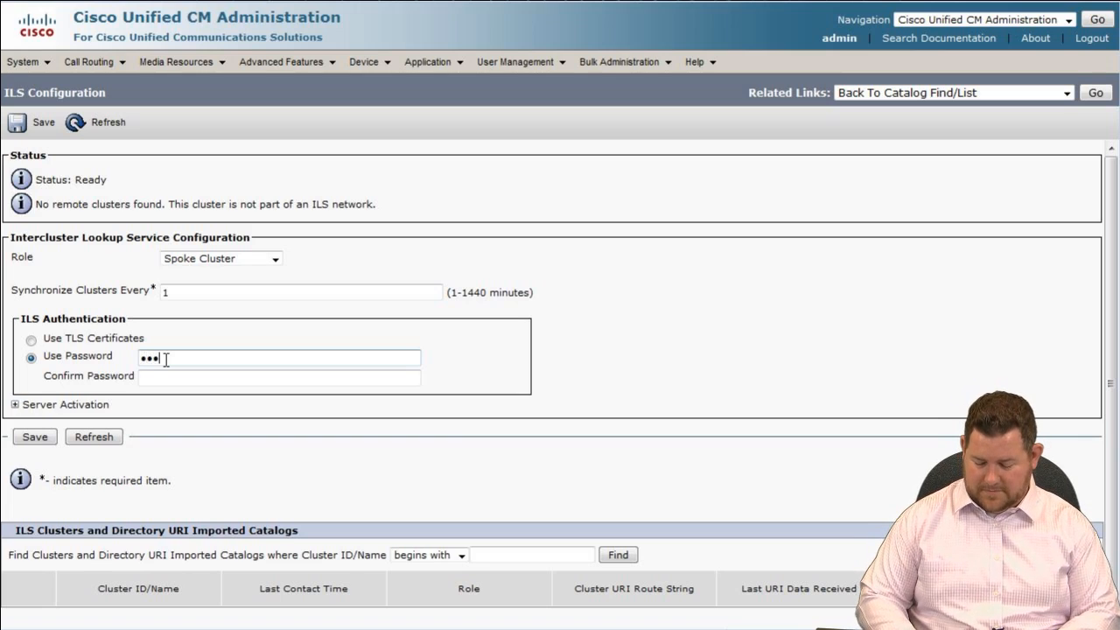
text(**)
key(Tab)
text(*****)
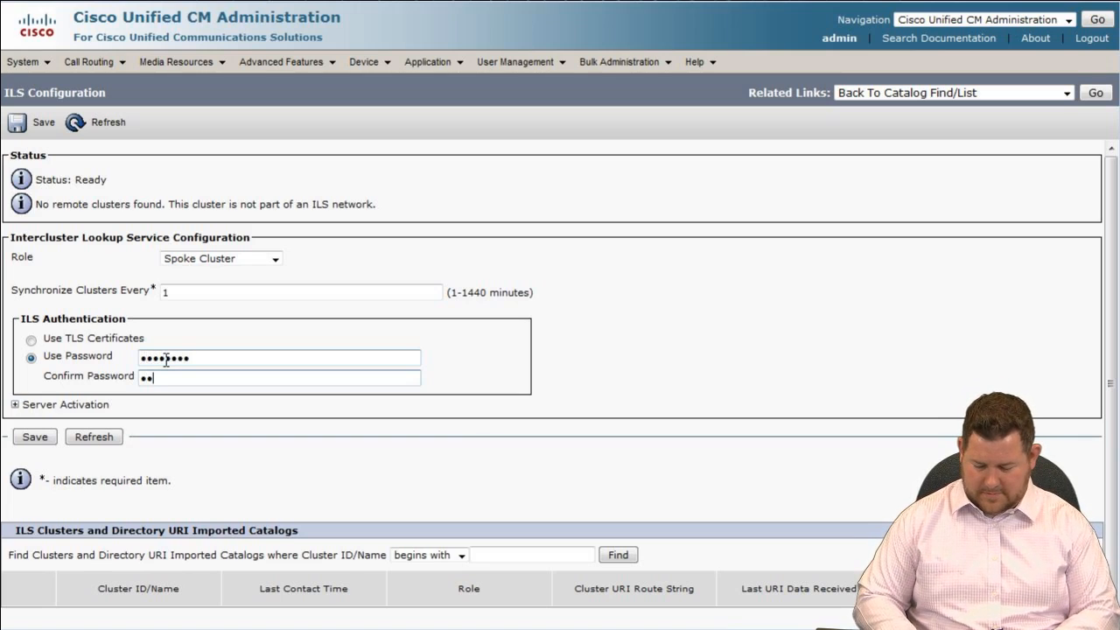
text(***)
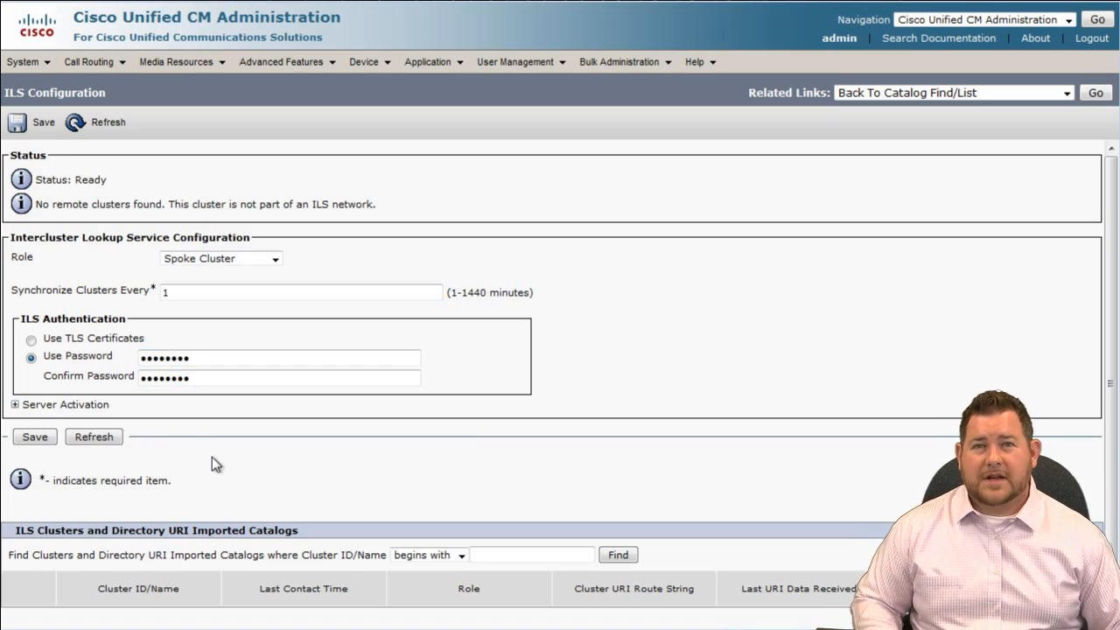
- Save Site B's ILS configuration with registration server 10.8.93.11 and ILS activated on all nodes, accept the restart and check the registration status
click(47, 440)
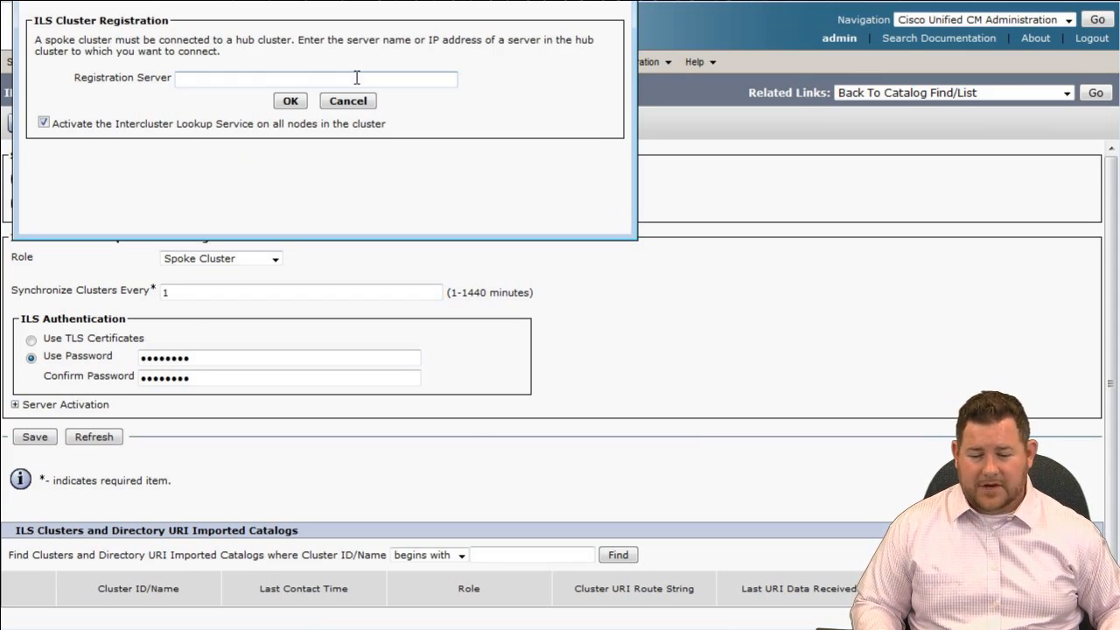
text(10.8.93.11)
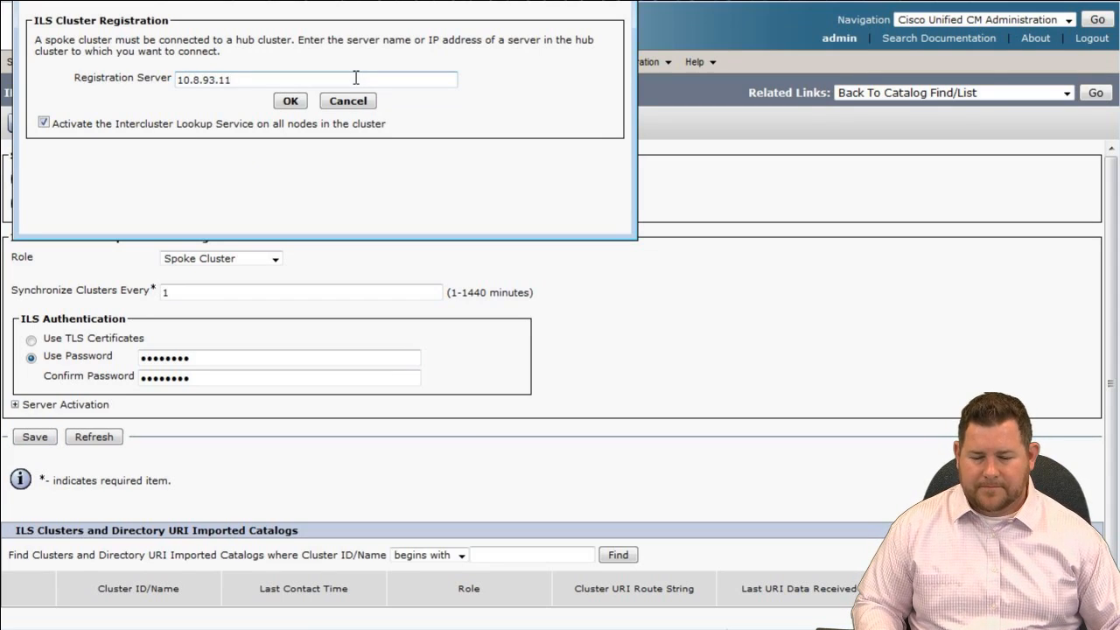
click(291, 102)
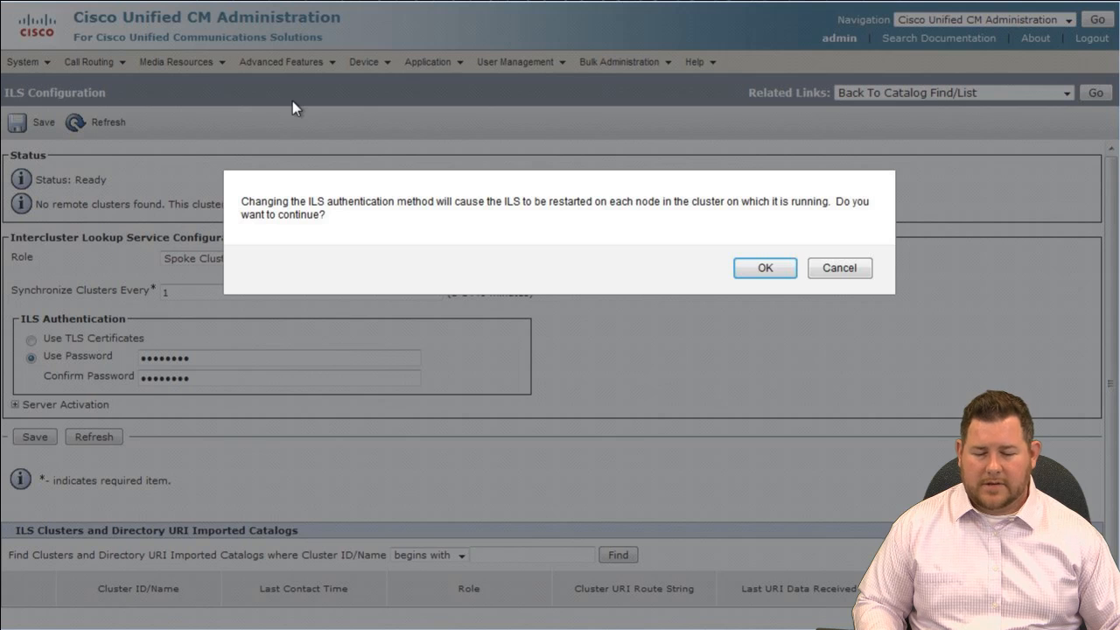
click(746, 270)
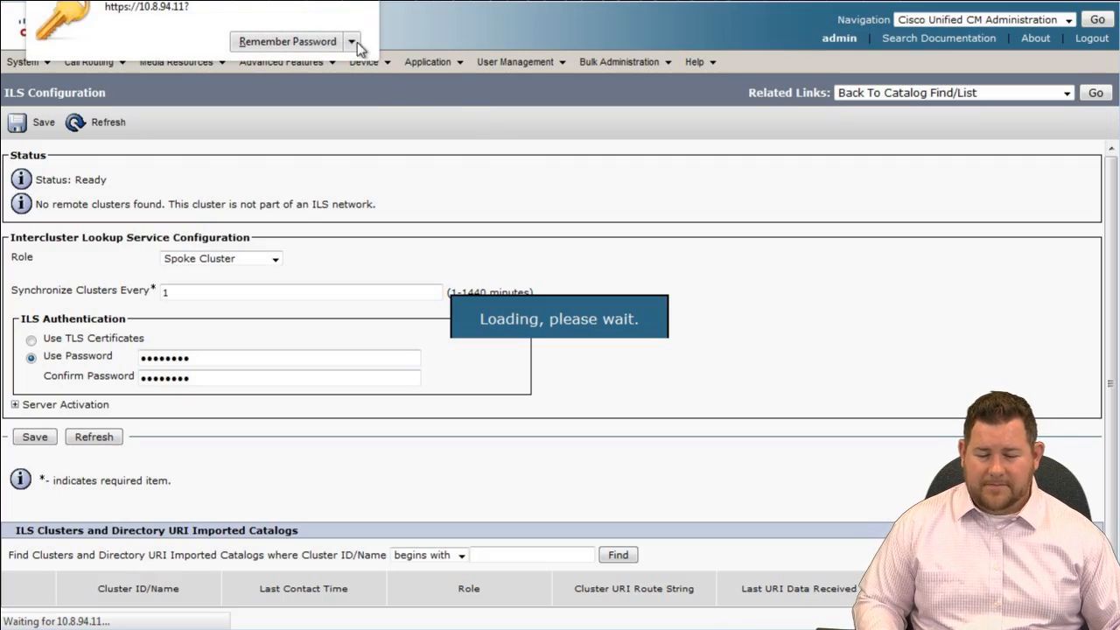
click(352, 42)
click(335, 84)
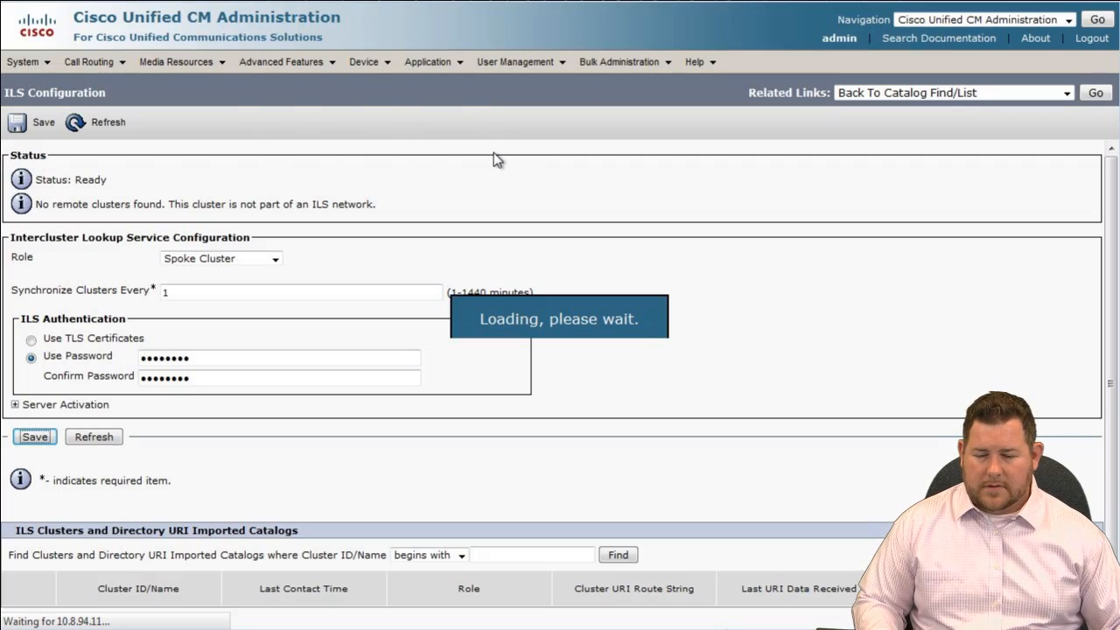
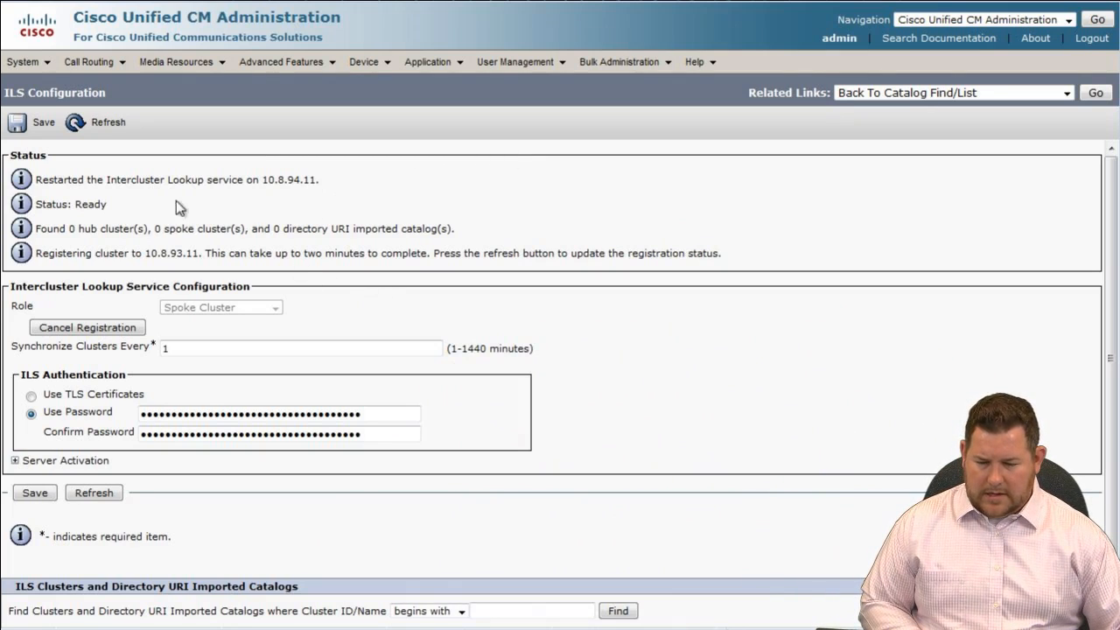
drag(65, 179, 240, 176)
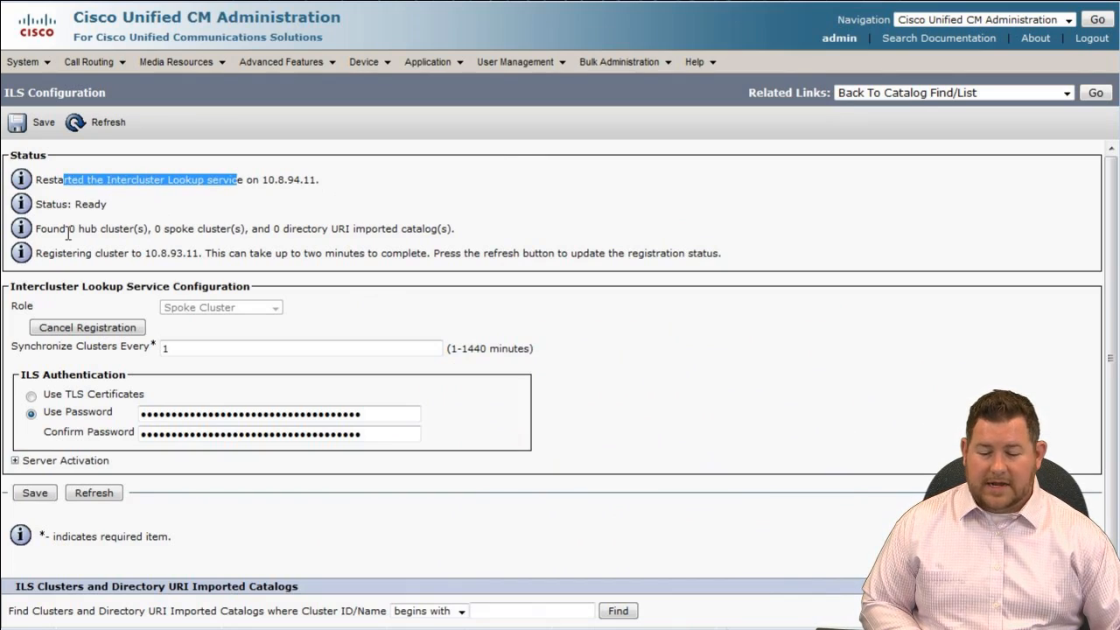
drag(66, 228, 229, 226)
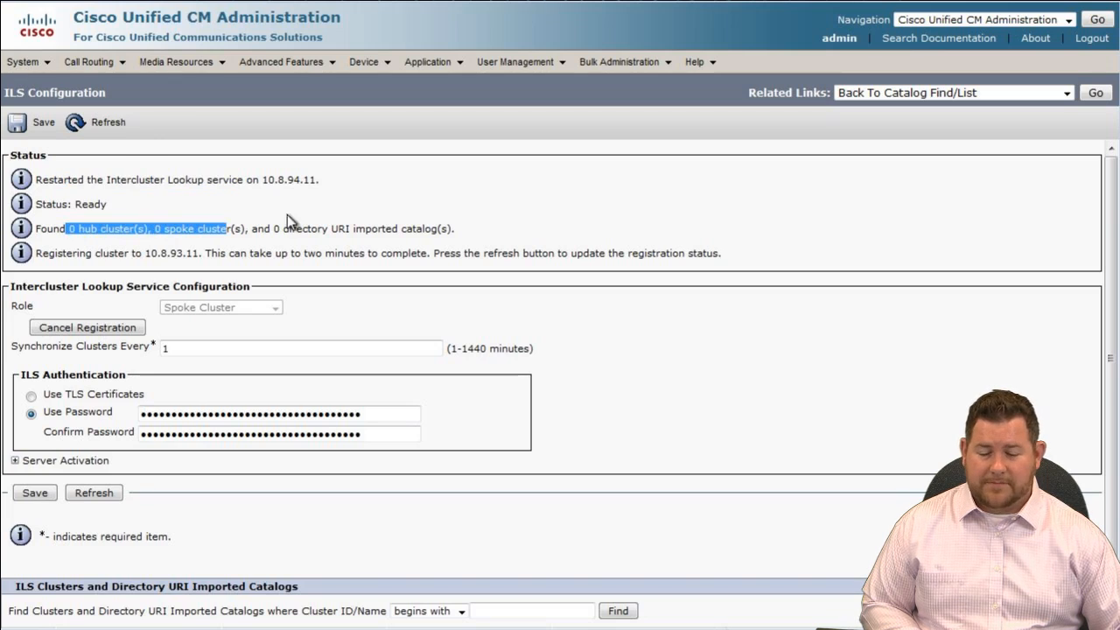
click(385, 200)
double_click(200, 347)
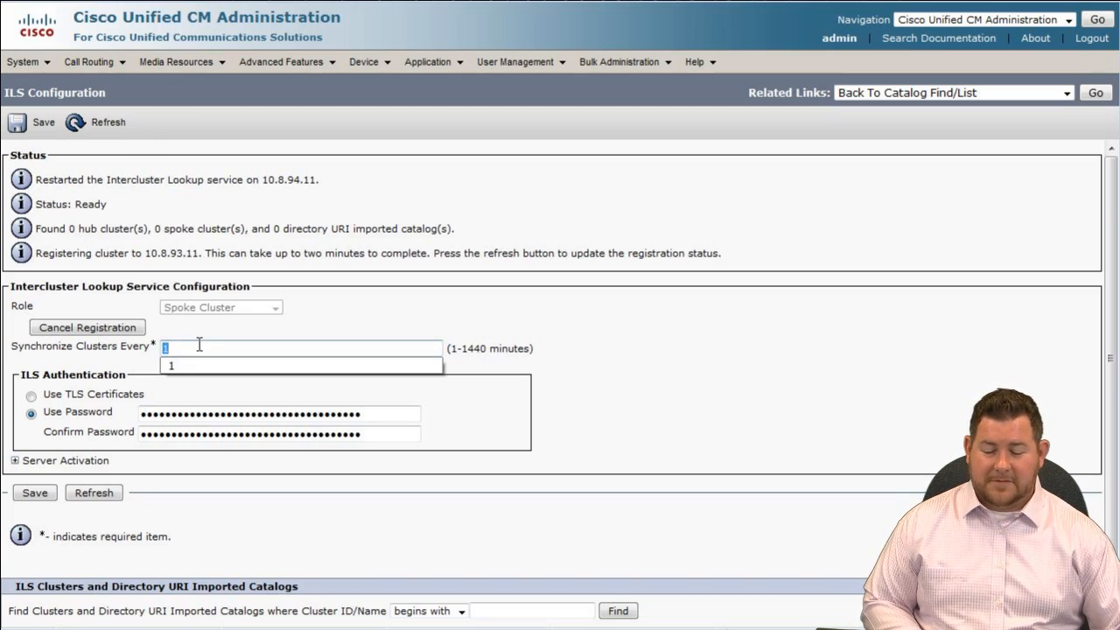
click(488, 222)
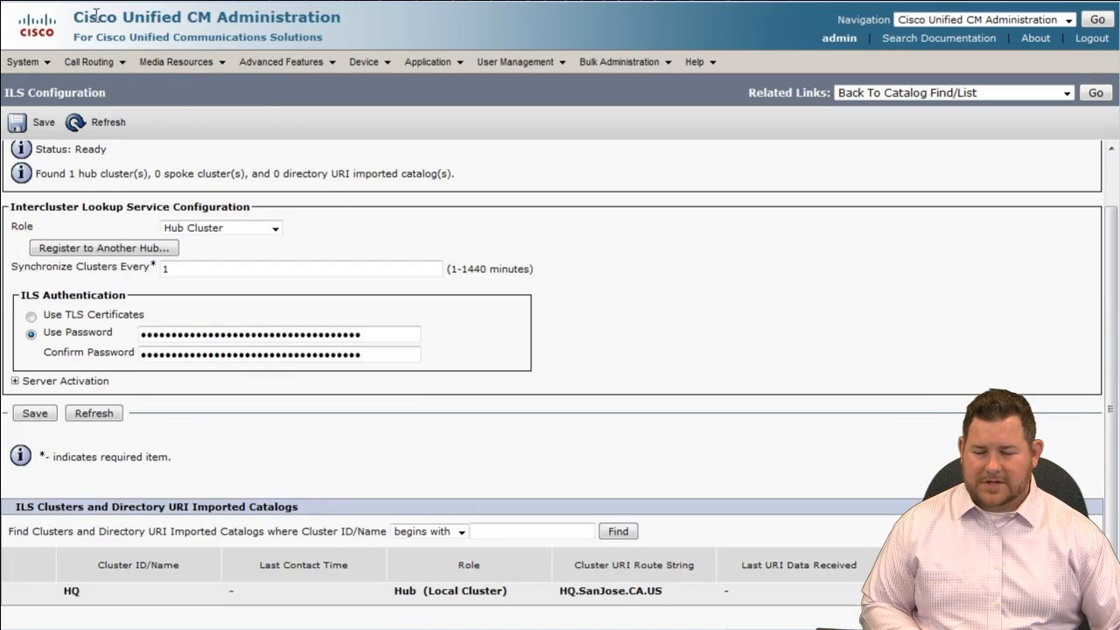
- Search HQ's existing SIP route patterns, then start a new pattern with its usage kept as Domain Routing
mouse_move(89, 74)
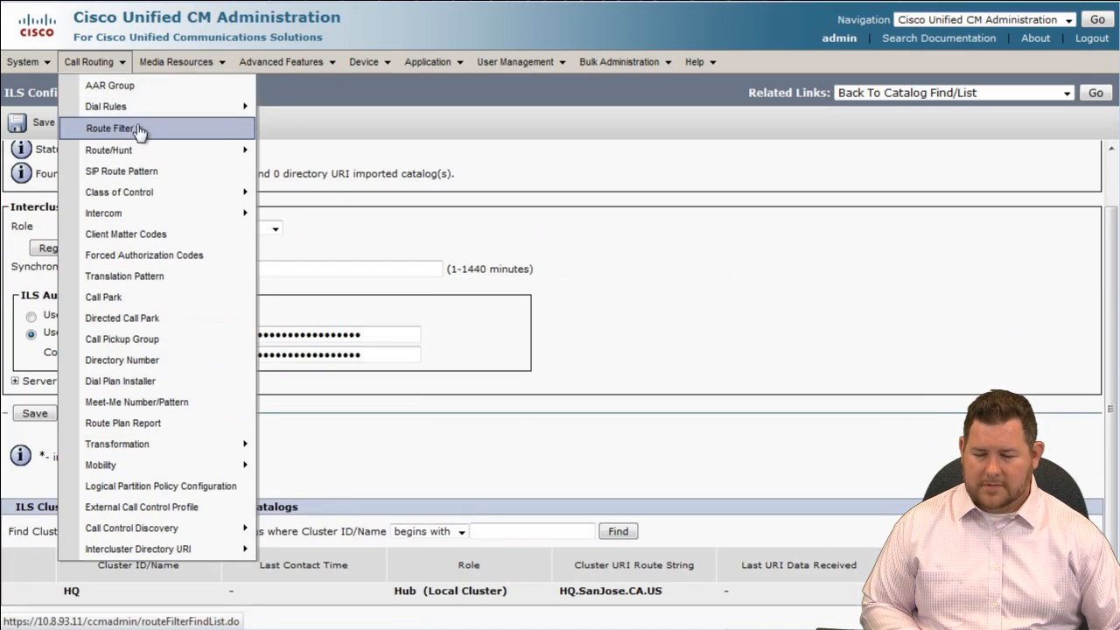
click(183, 173)
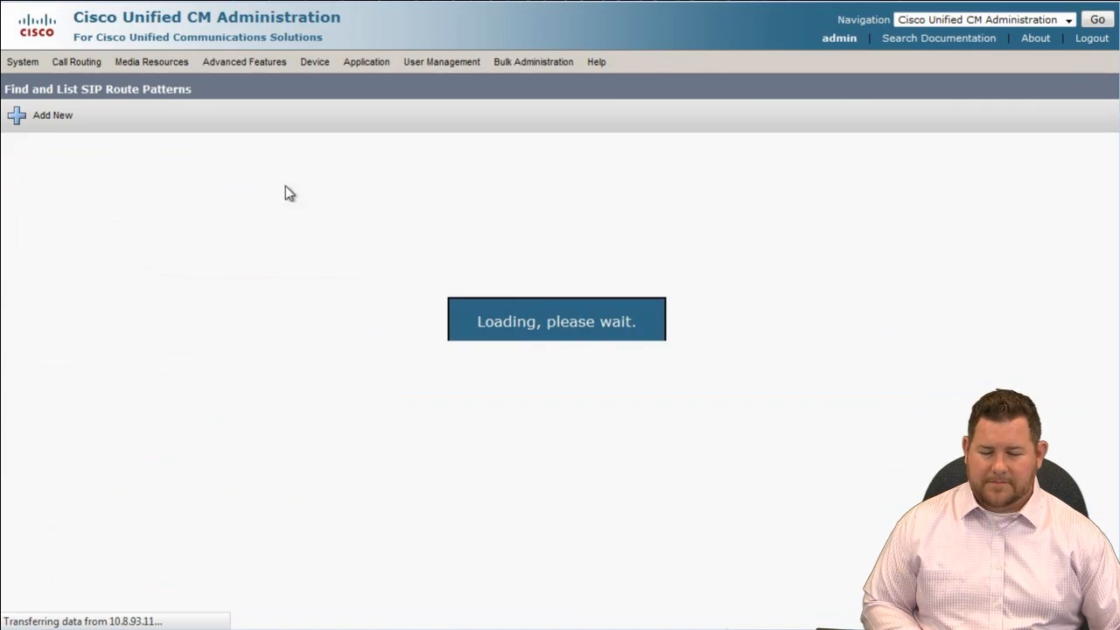
click(490, 180)
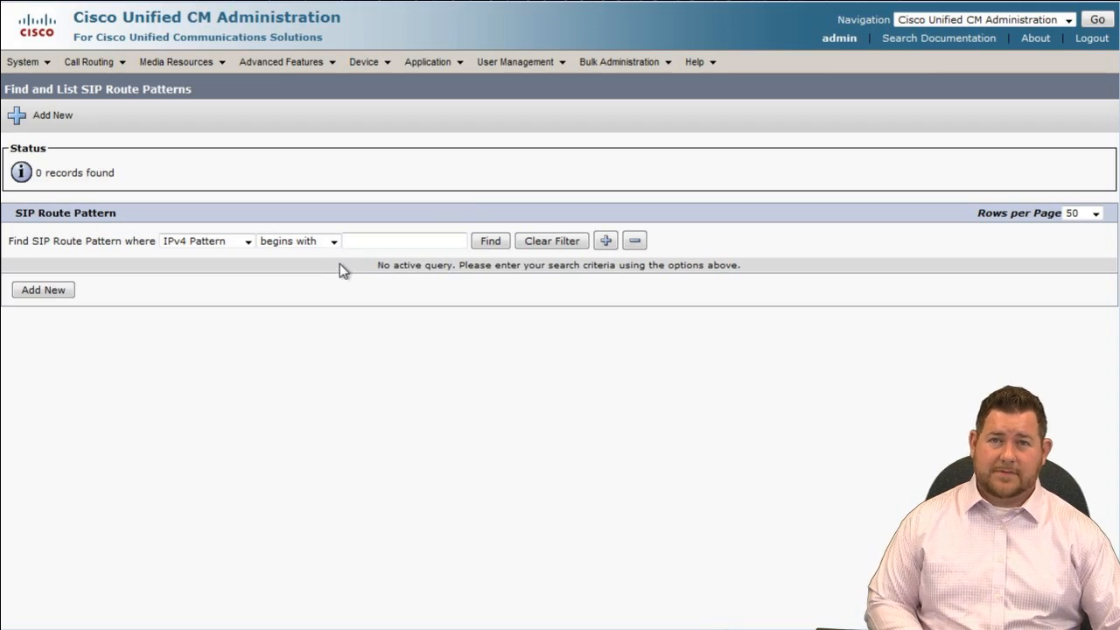
click(57, 289)
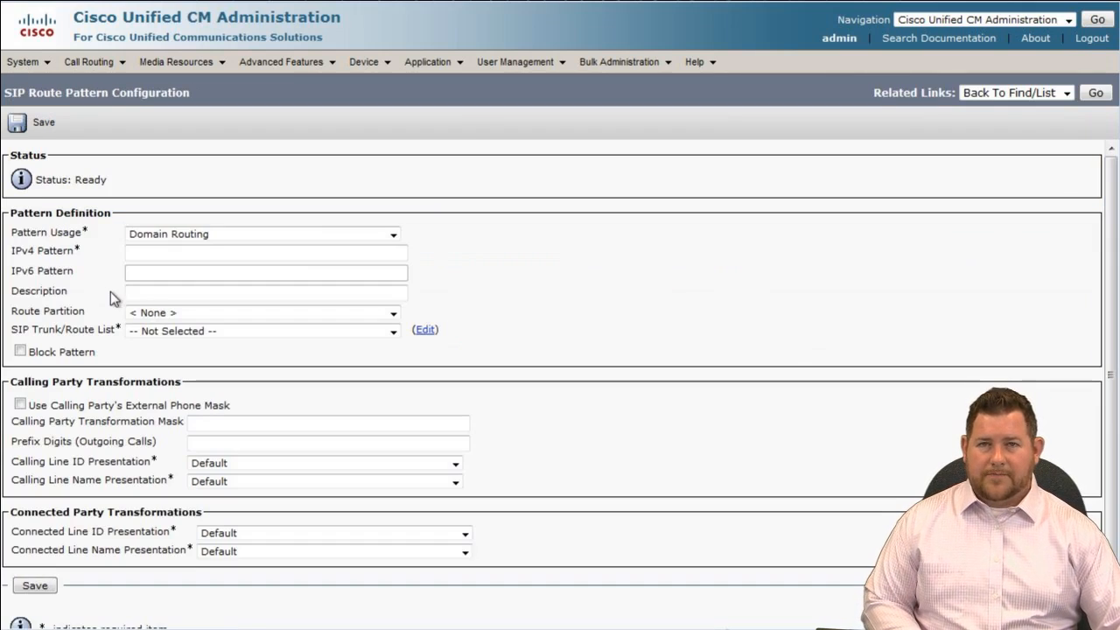
click(234, 233)
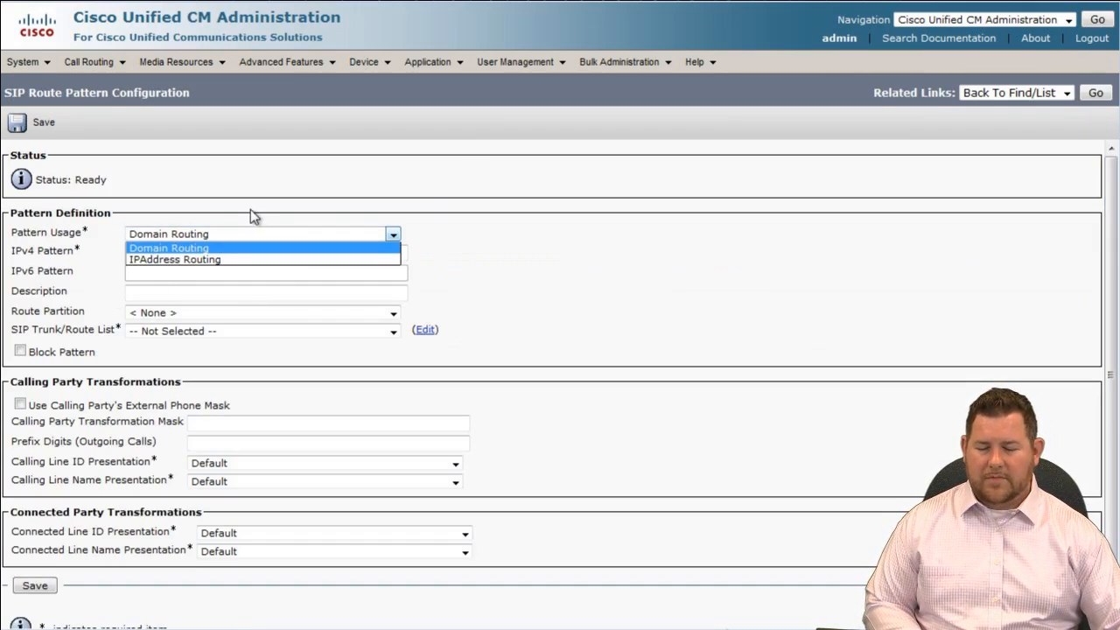
click(251, 211)
- Set the new HQ SIP route pattern's IPv4 pattern to SB.Chicago.IL.US
click(231, 252)
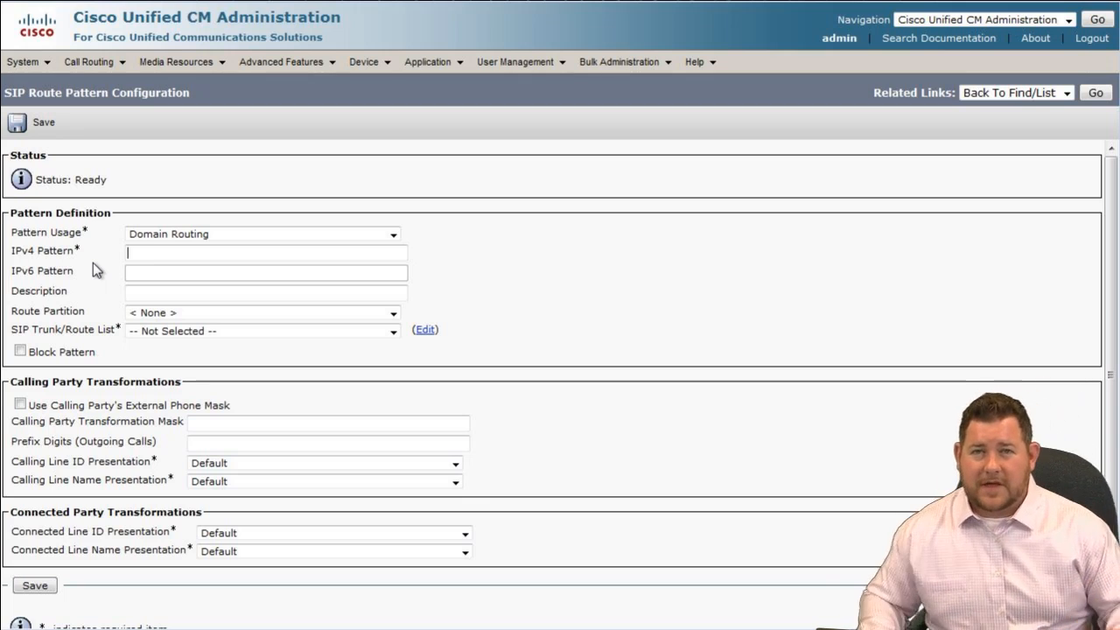
click(160, 253)
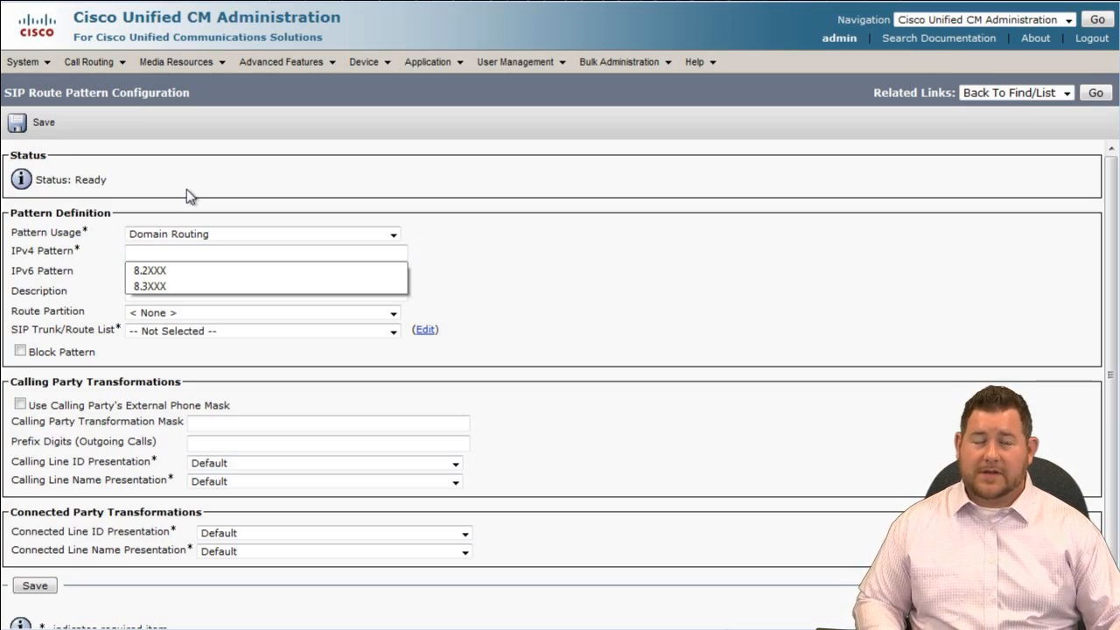
text(SB)
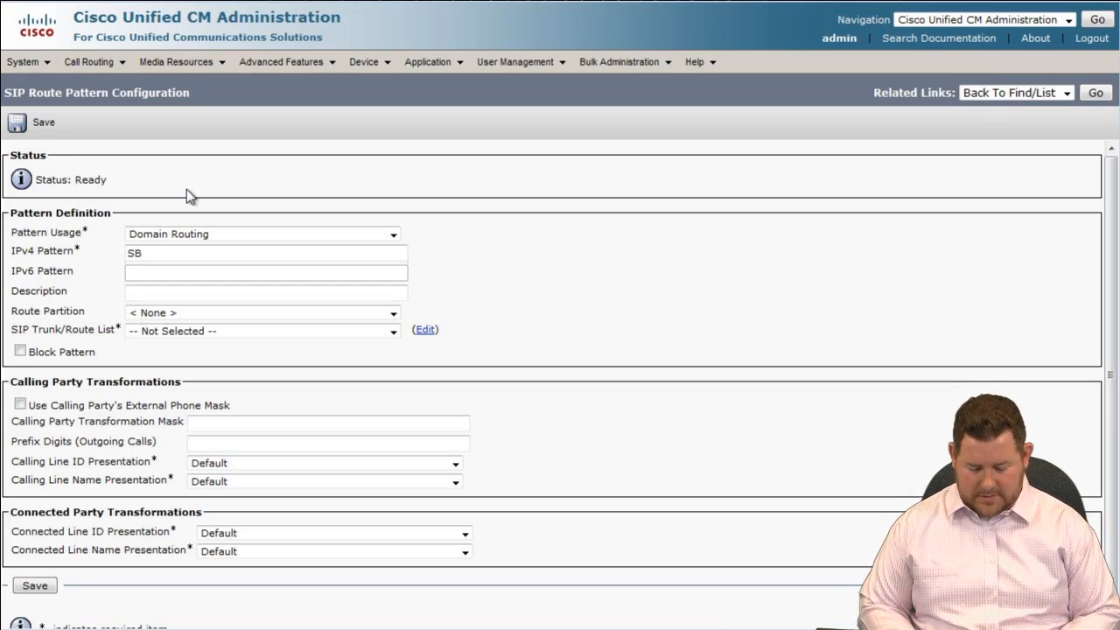
text(.)
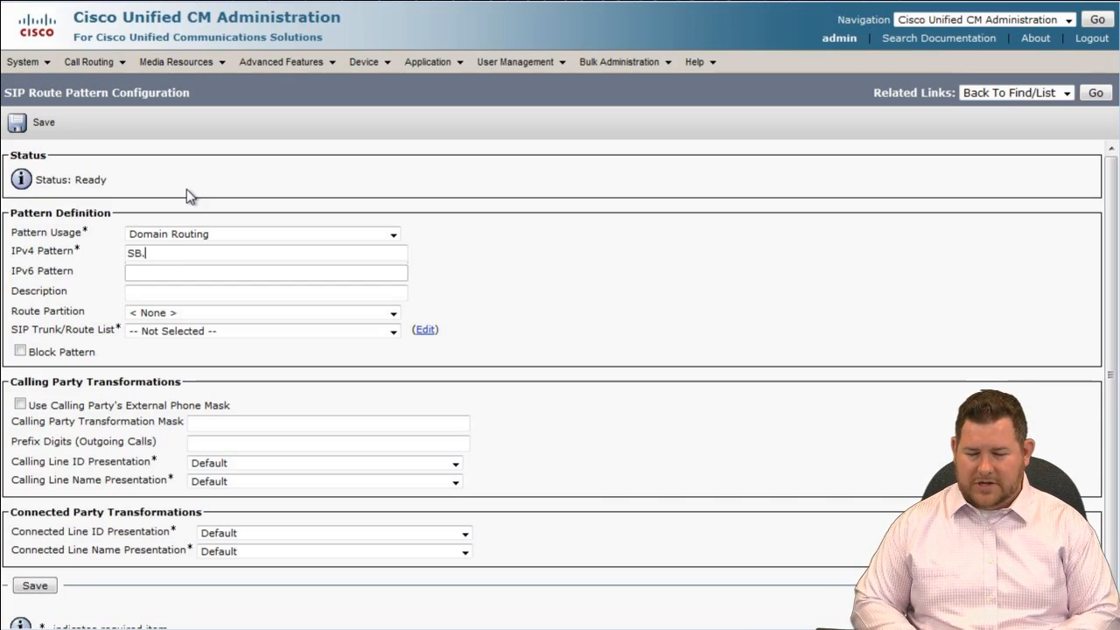
text(Chicago.I)
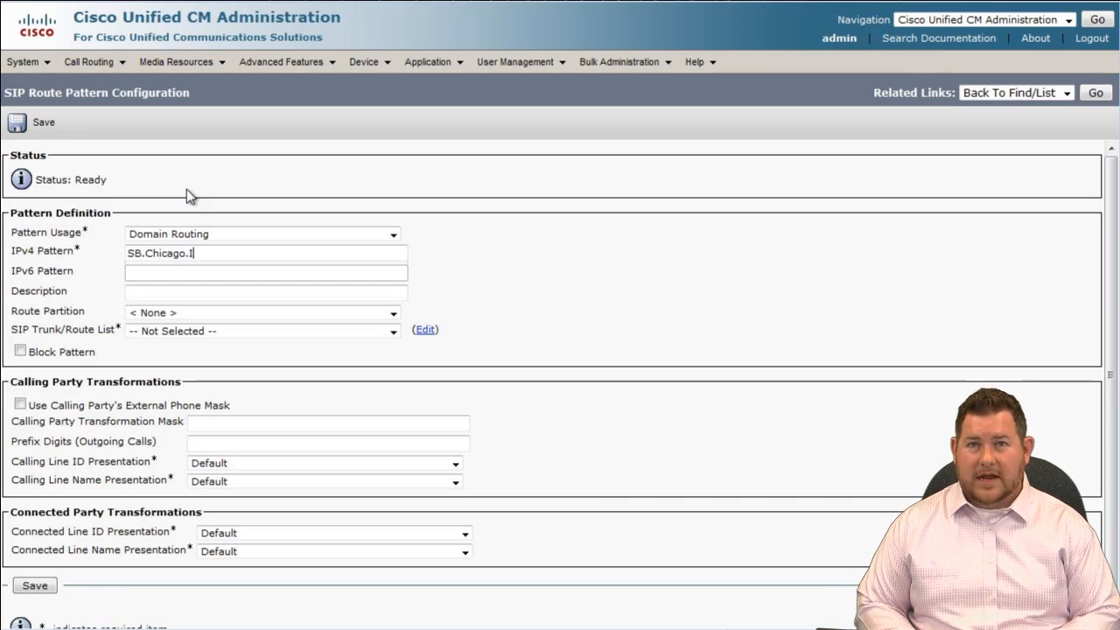
text(L)
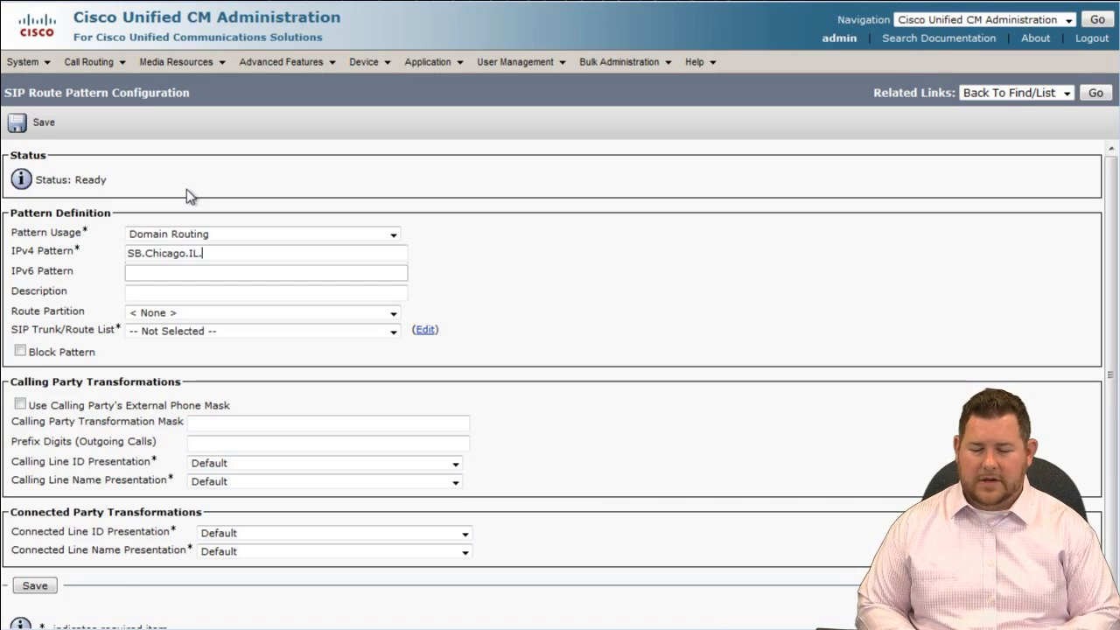
text(.US)
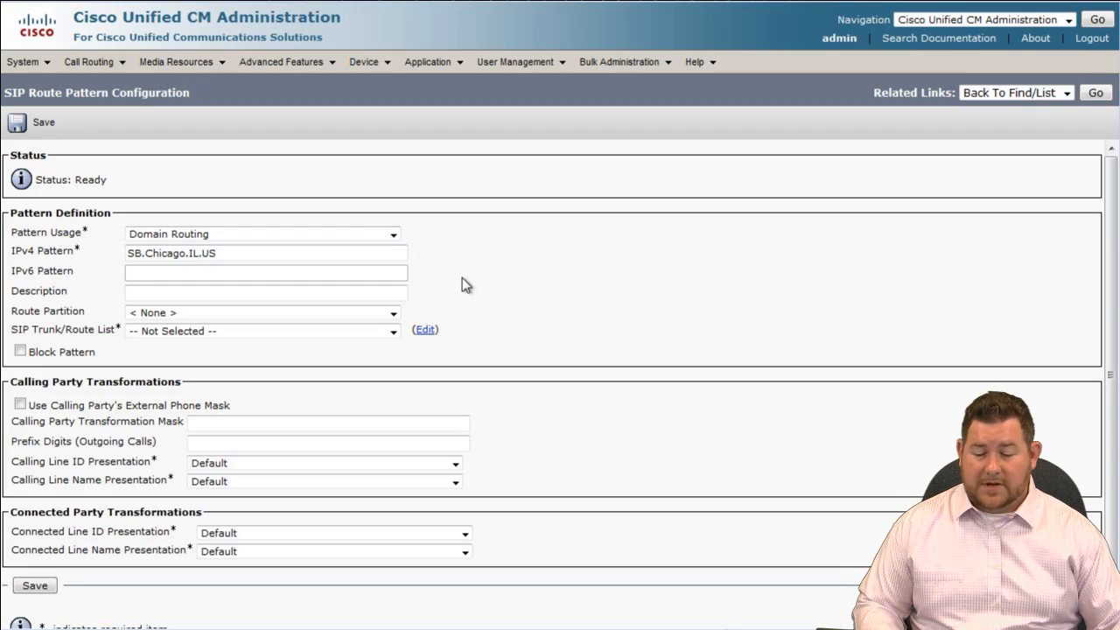
- Assign the HQ SIP route pattern to partition INTERNAL_PT and trunk SB_URI_SIP_TRUNK, save it and review the saved pattern
click(266, 317)
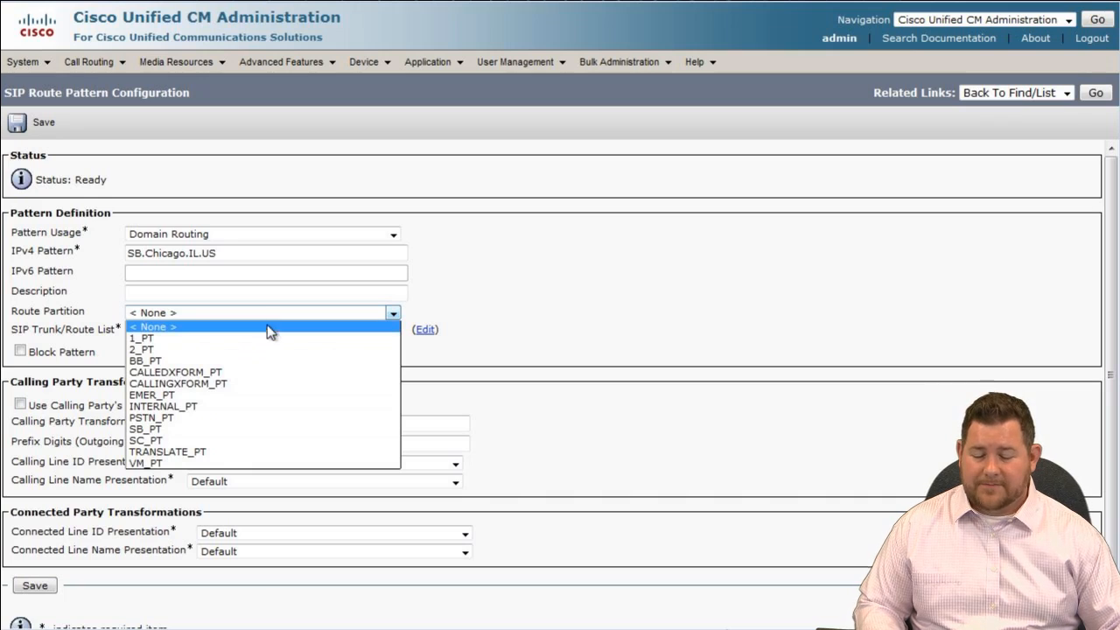
click(270, 406)
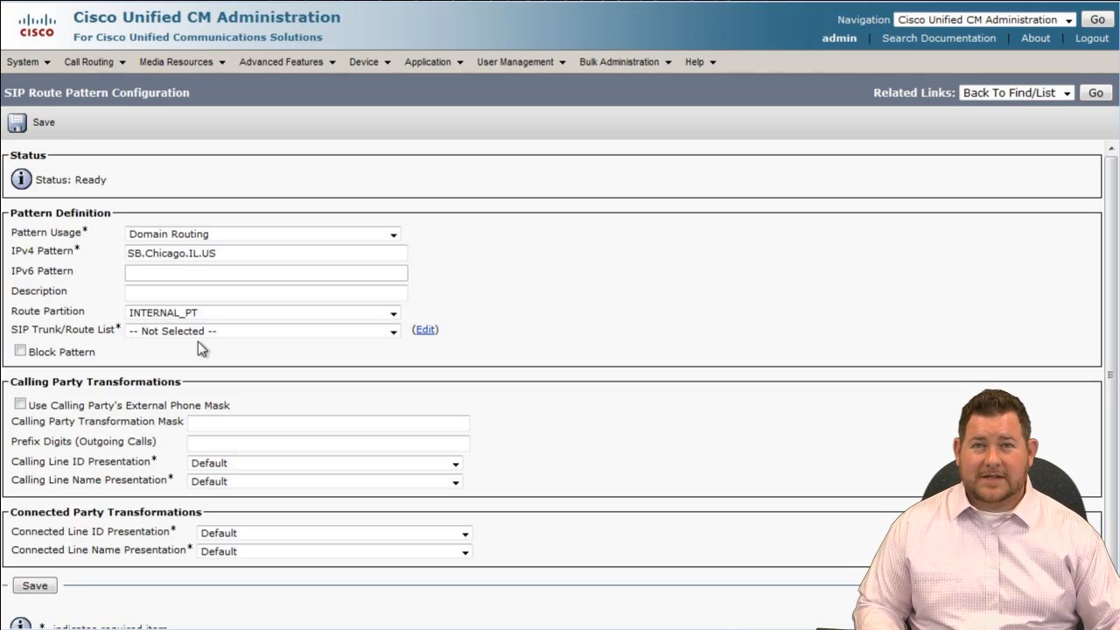
click(287, 329)
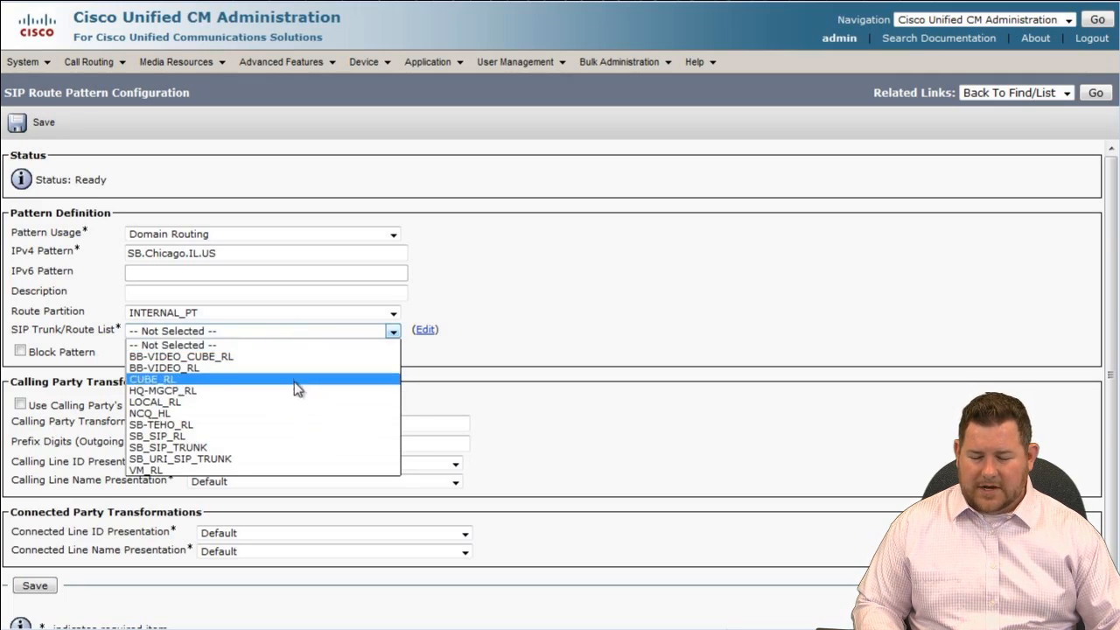
click(303, 459)
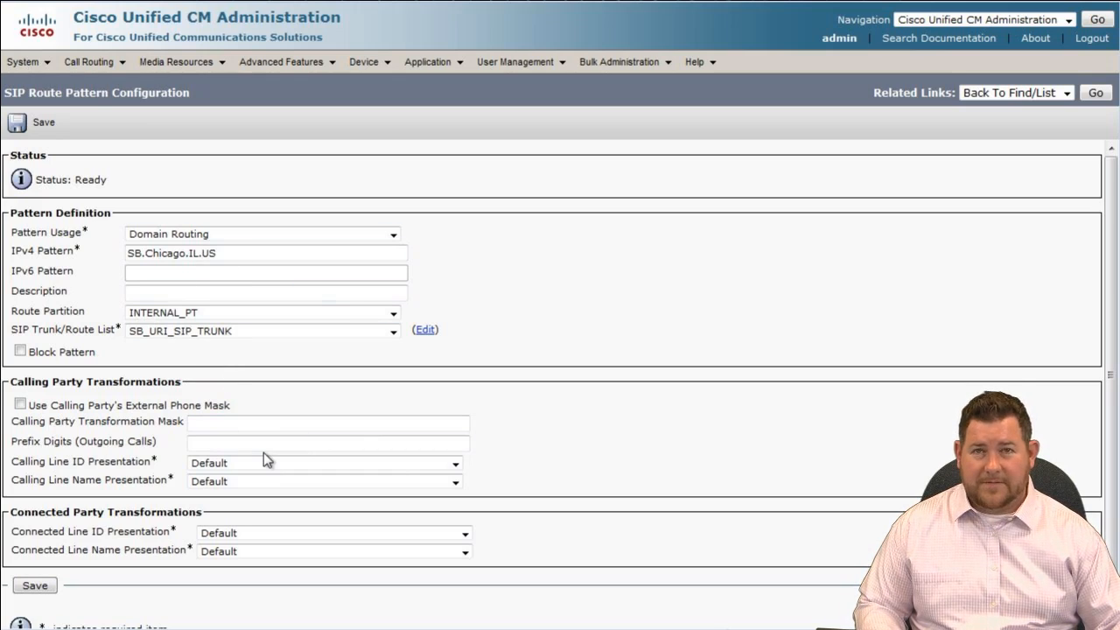
click(42, 127)
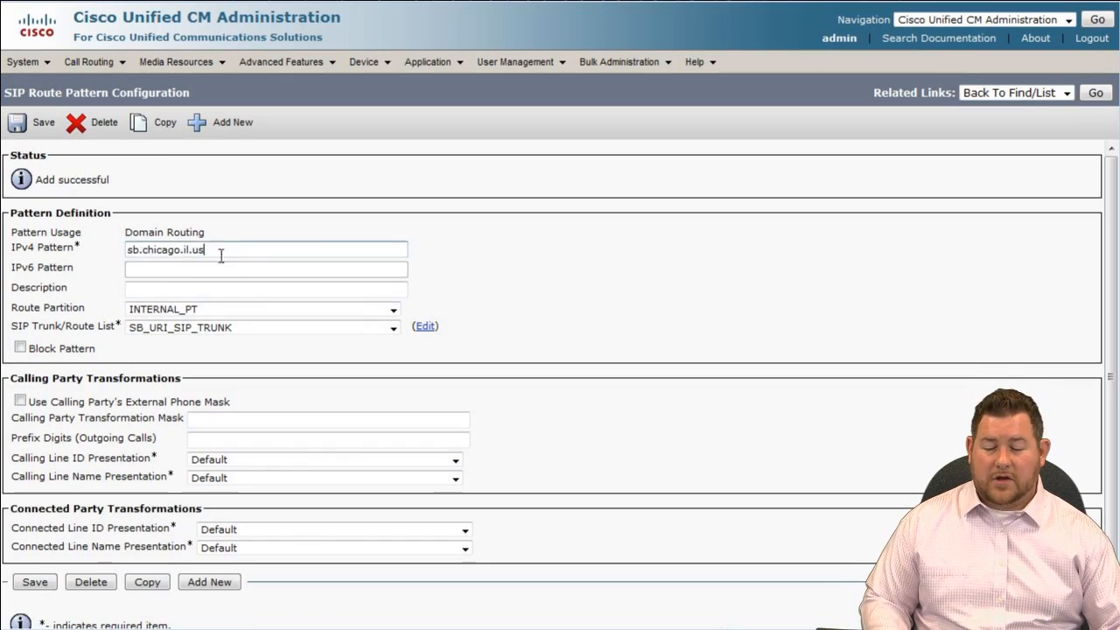
drag(220, 251, 99, 243)
click(299, 216)
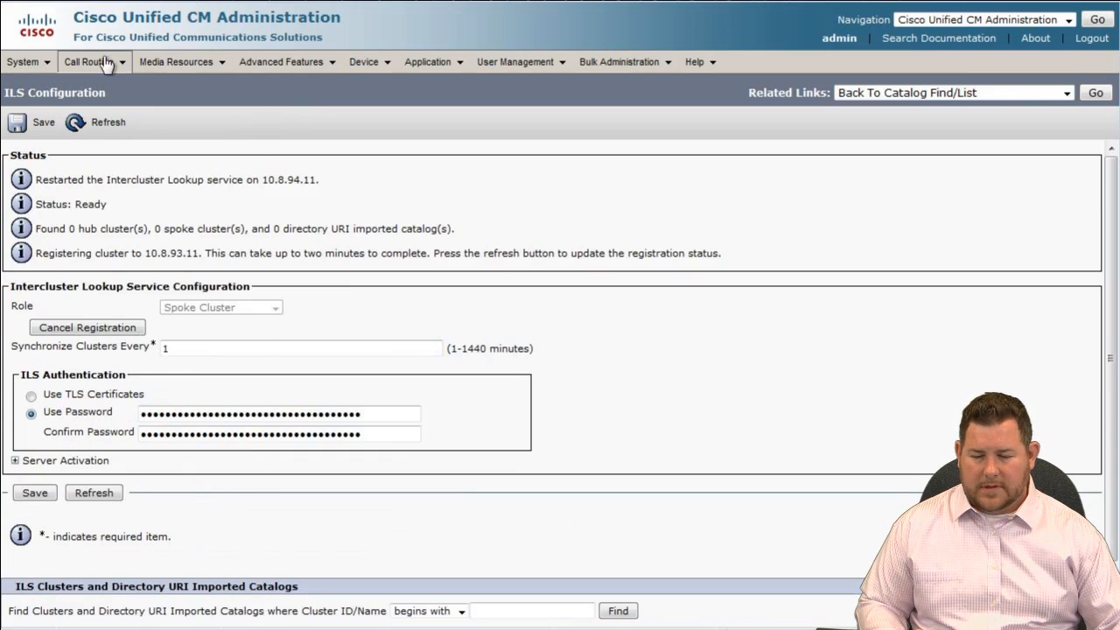
- Search Site B's SIP route patterns and start a new Domain Routing pattern with the IPv4 pattern HQ.SanJose.CA.US
click(105, 66)
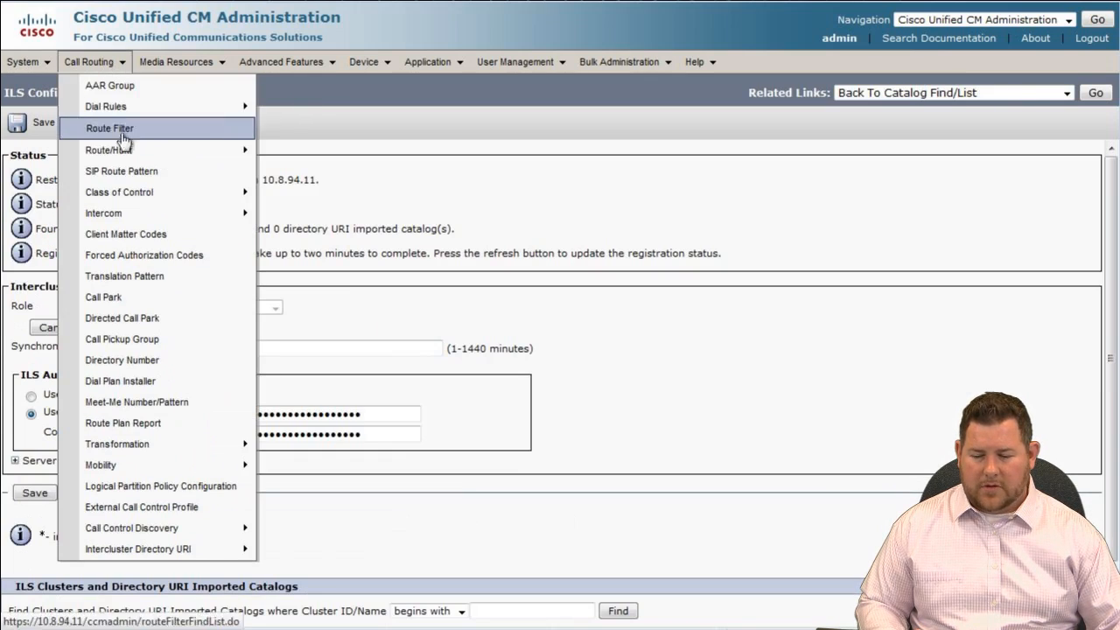
click(150, 172)
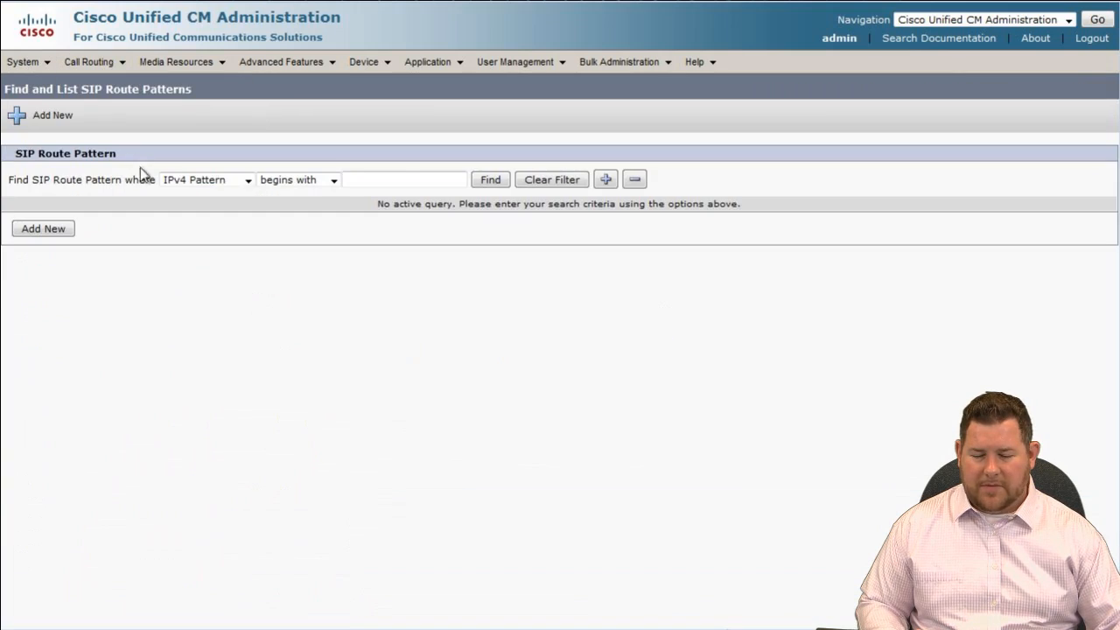
click(490, 181)
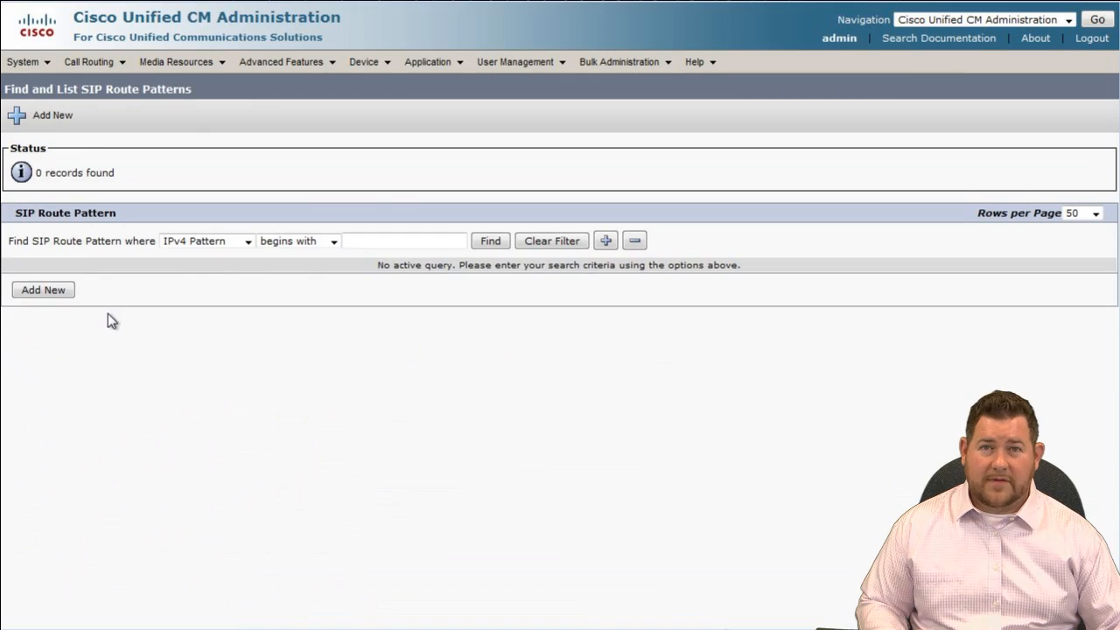
click(51, 294)
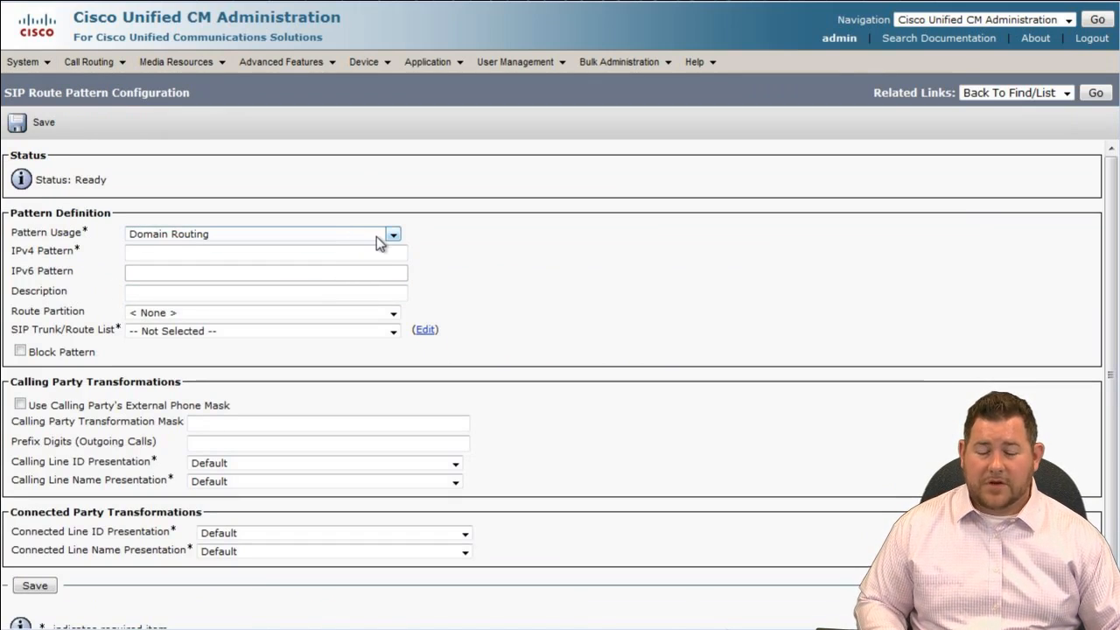
click(340, 254)
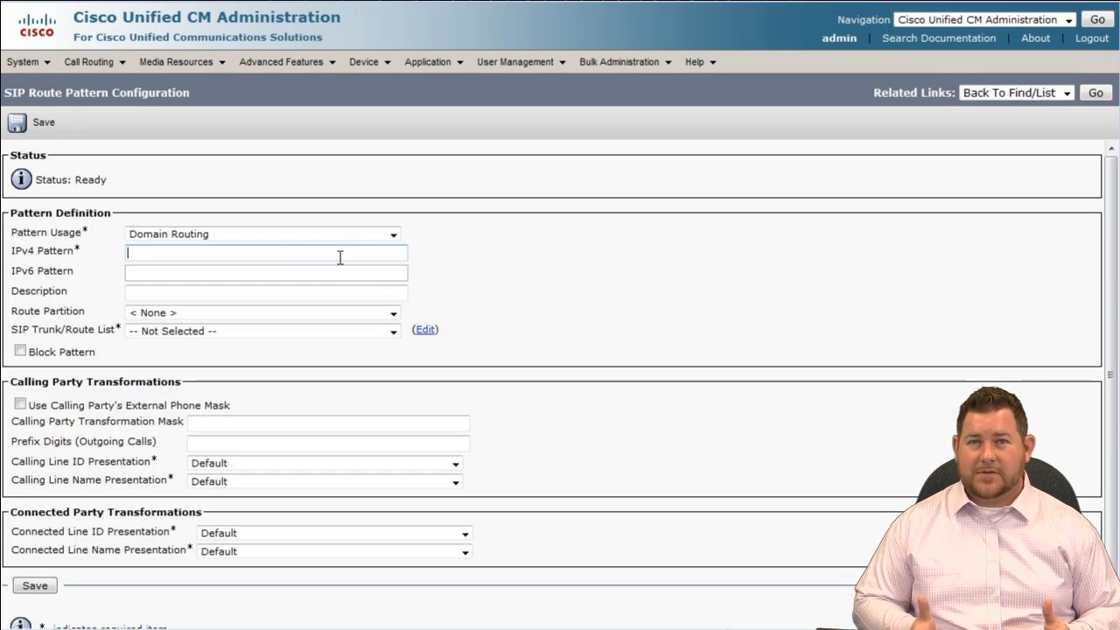
text(HQ)
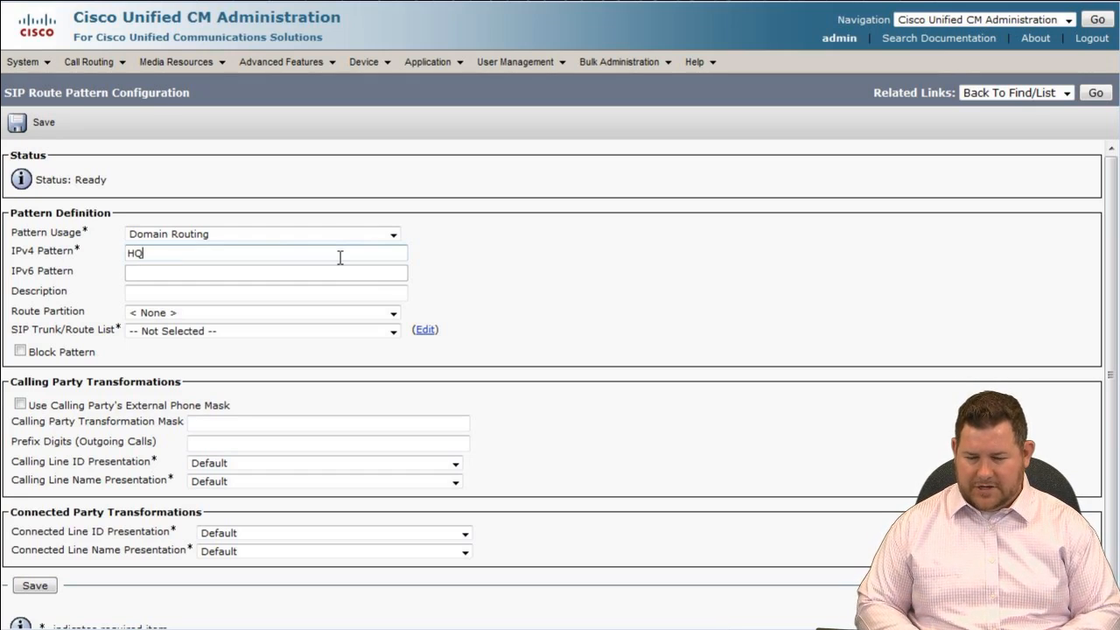
text(.SanJ)
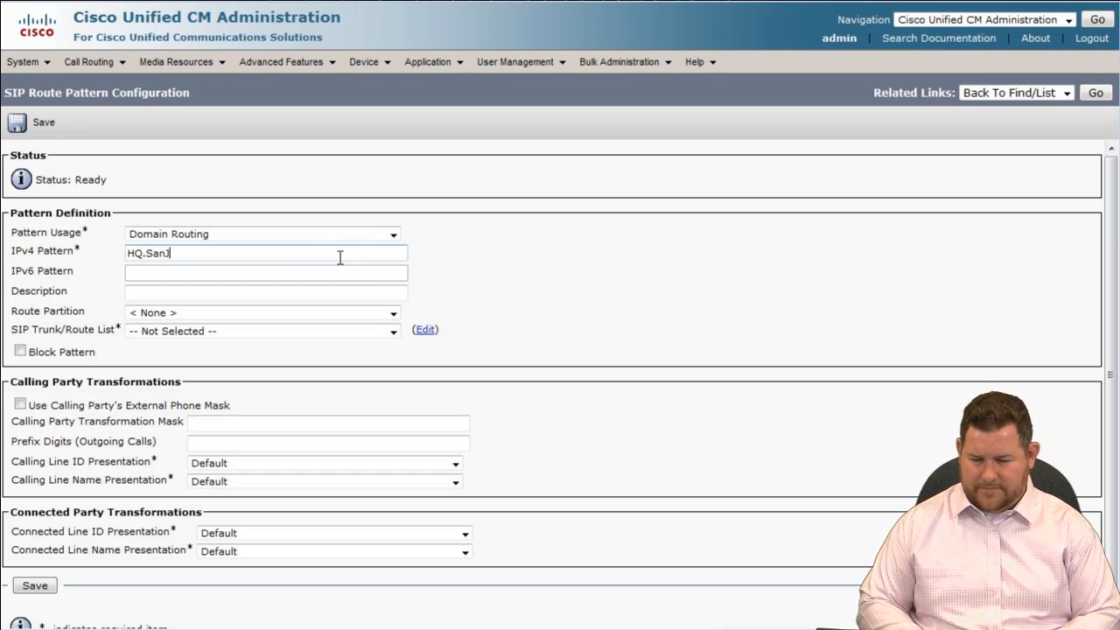
text(ose.CA.US)
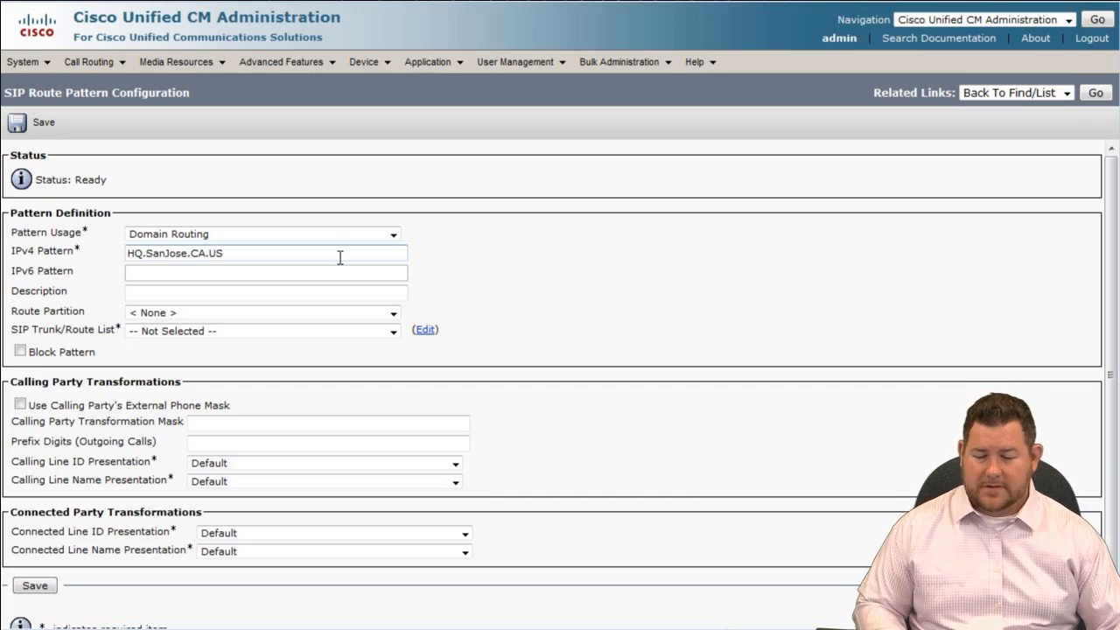
- Assign Site B's SIP route pattern to partition INTERNAL_PT and trunk HQ_URI_SIP_TRUNK, and save it
click(331, 313)
click(279, 406)
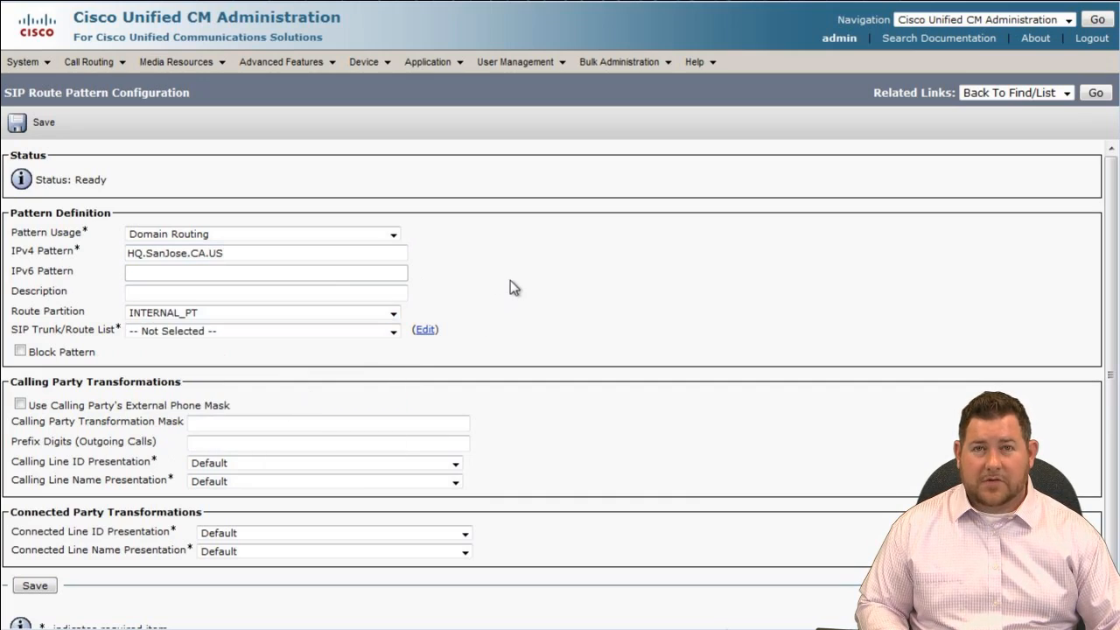
click(350, 330)
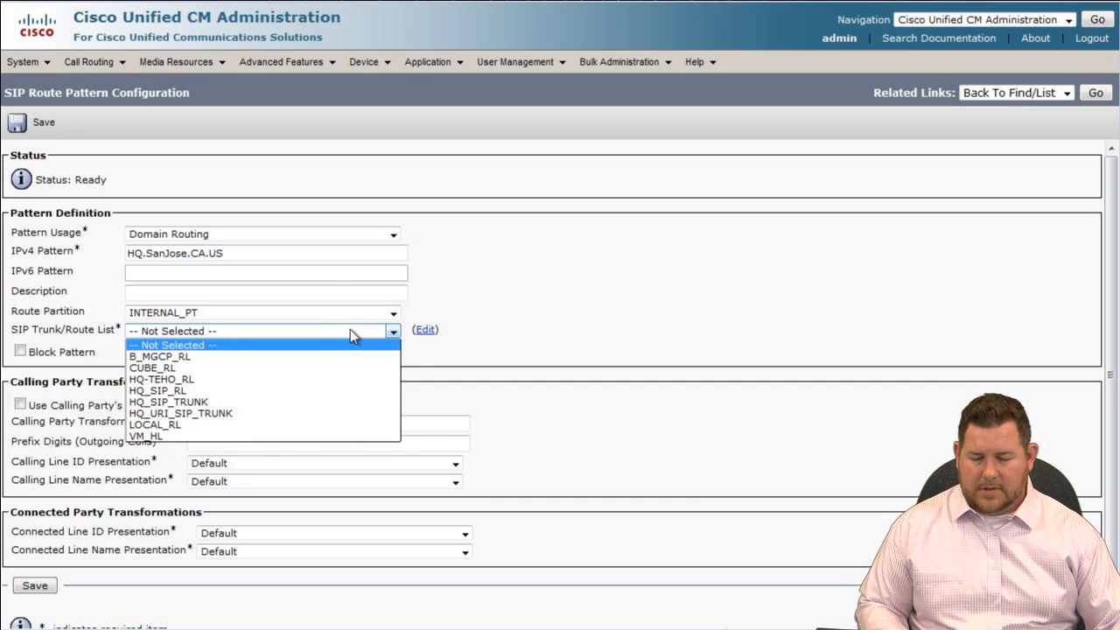
click(320, 412)
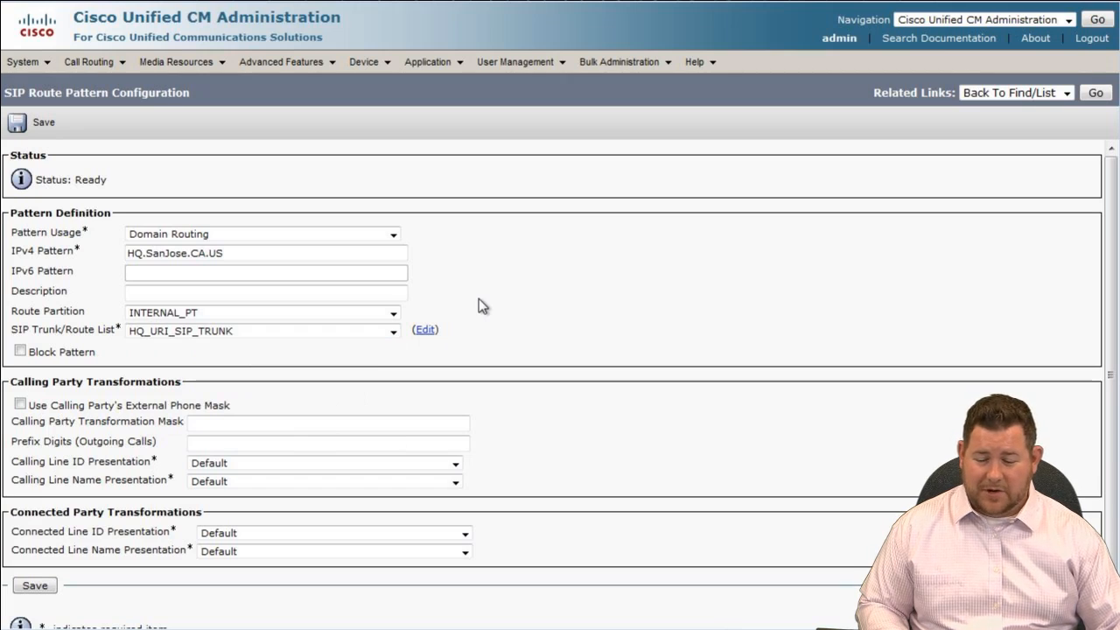
click(42, 122)
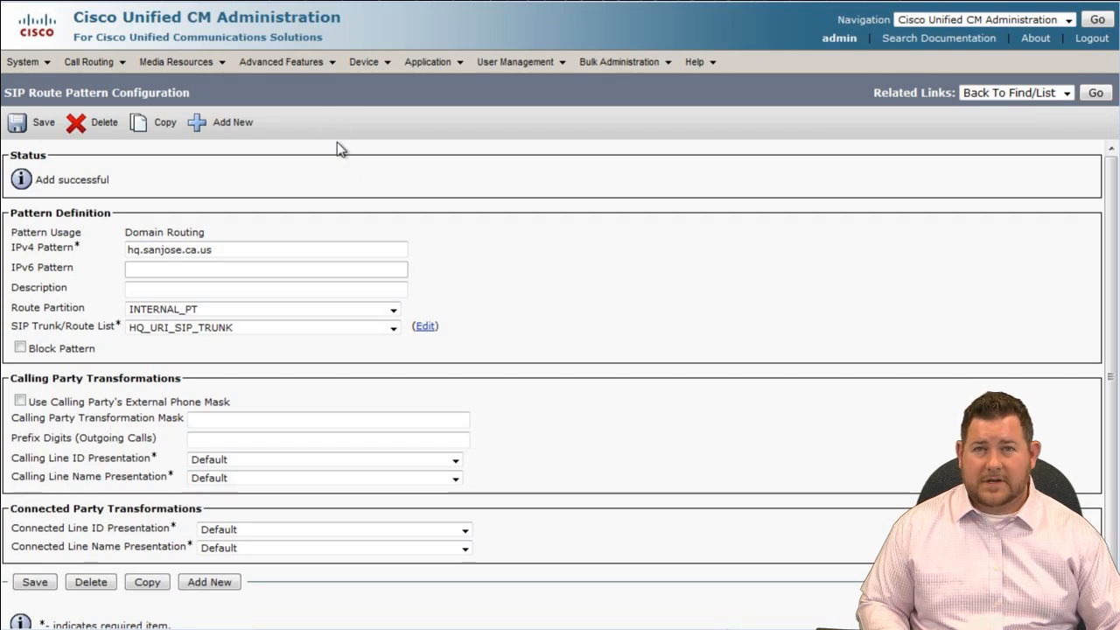
- Return to HQ's ILS Configuration and check the hub and spoke cluster status and the list of ILS clusters
click(295, 70)
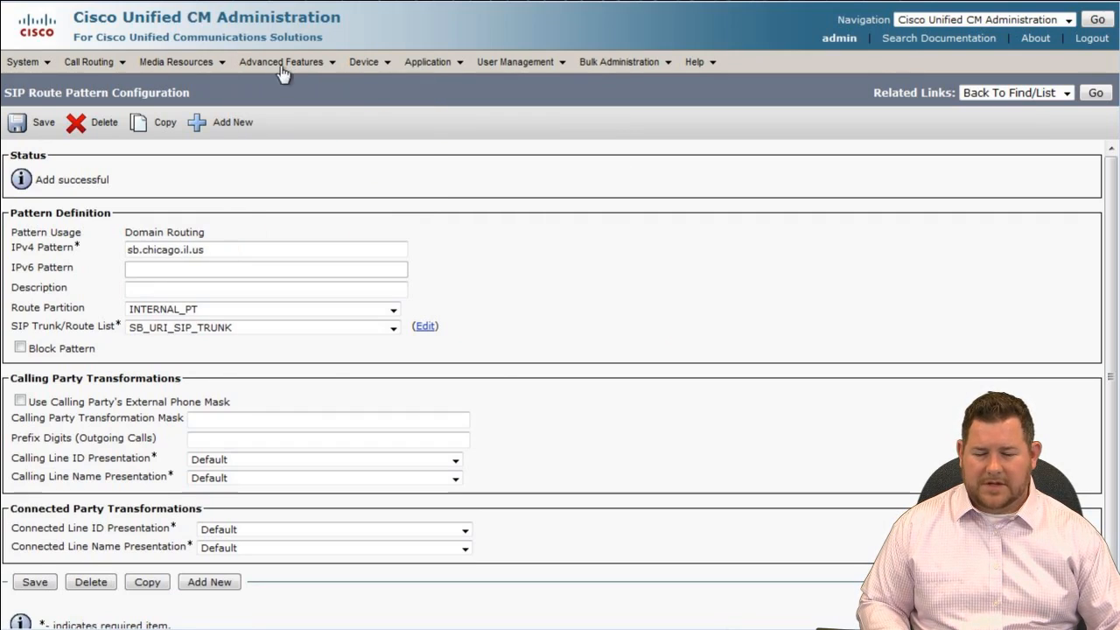
click(283, 68)
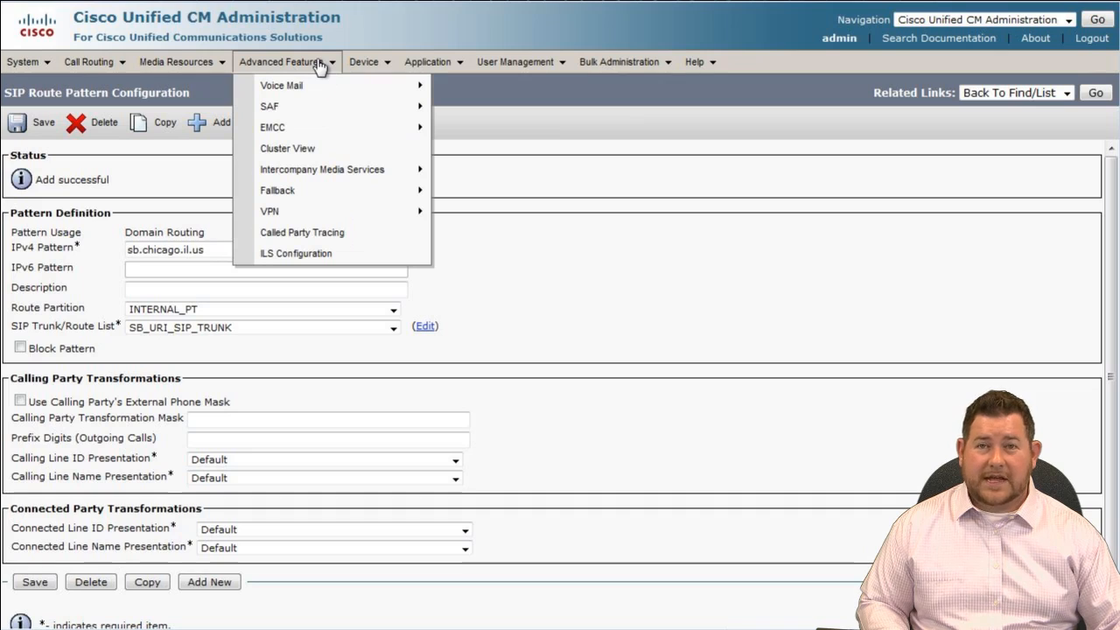
click(298, 252)
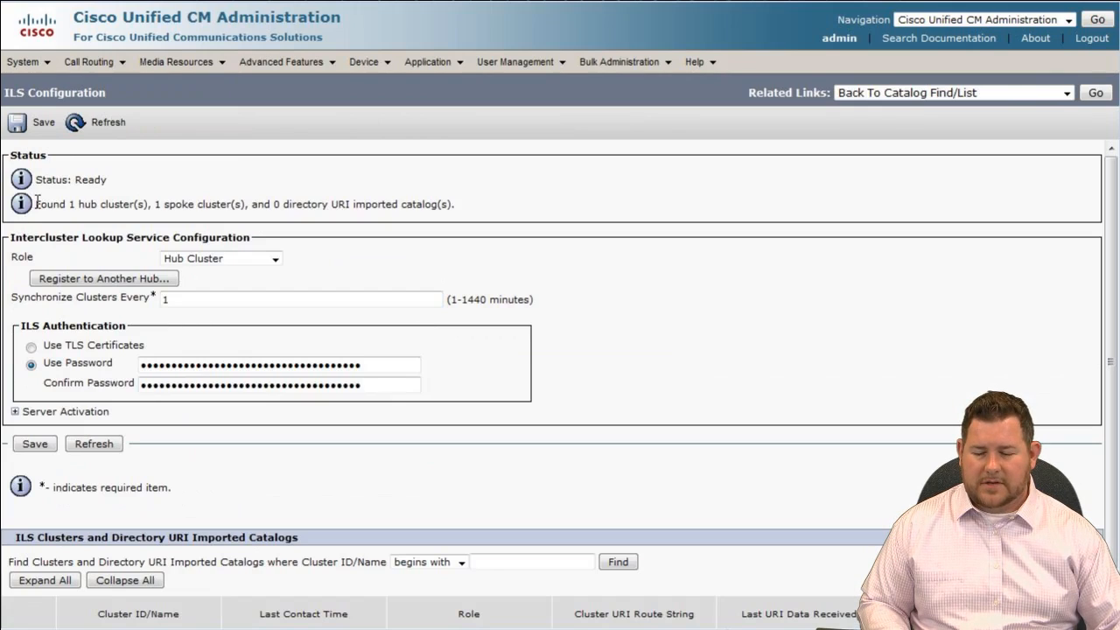
drag(36, 203, 253, 204)
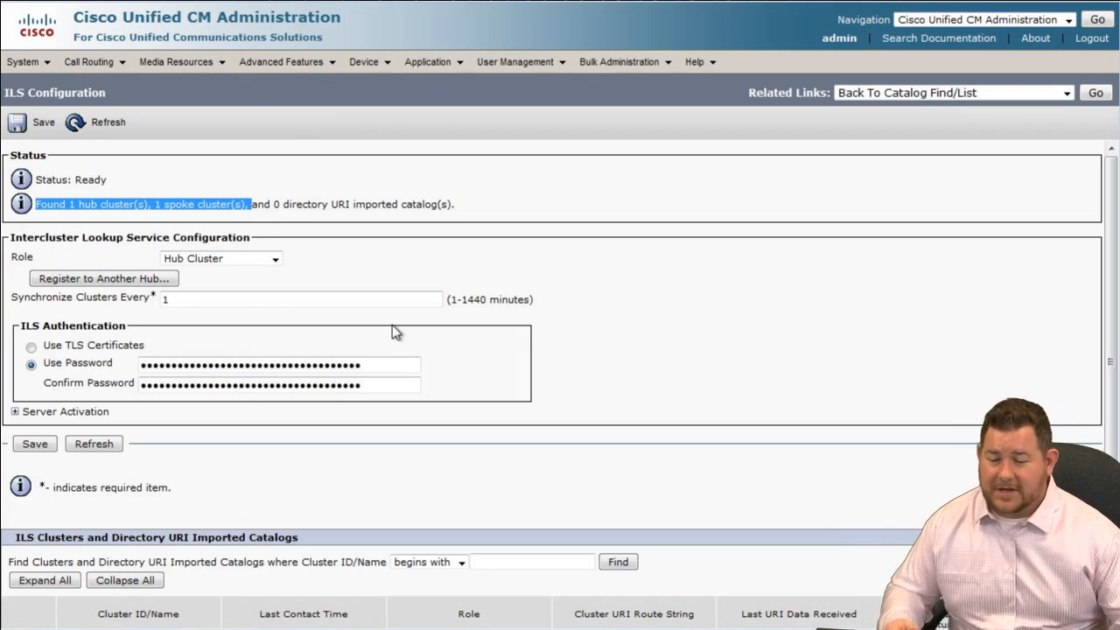
scroll(632, 333, down, 1)
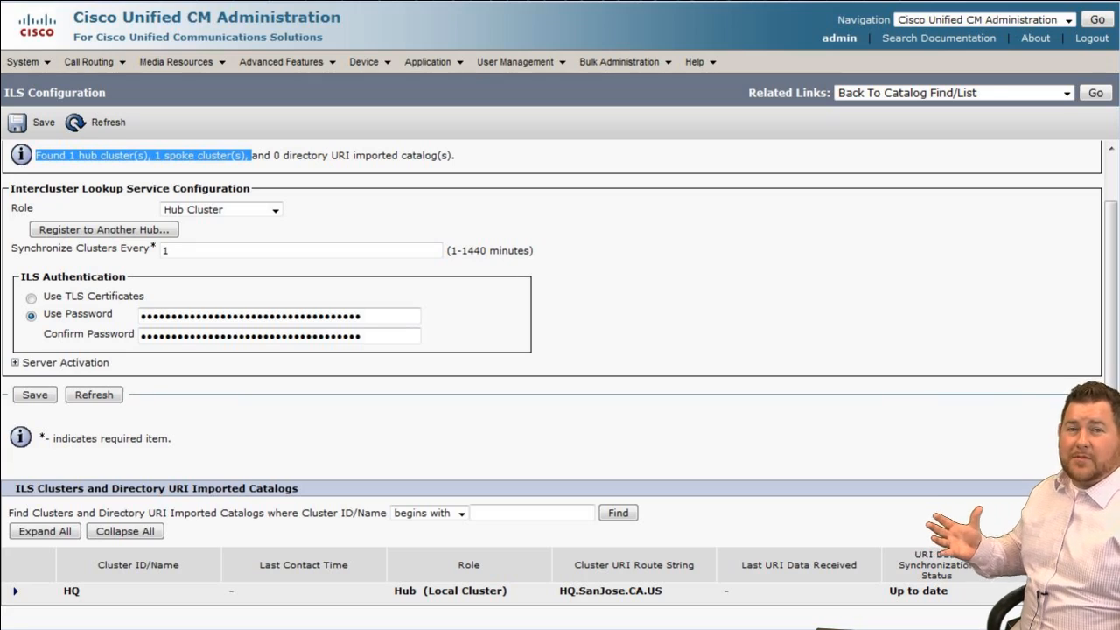
- Expand the HQ hub in the ILS clusters list and check the SB spoke's route string and synchronization details
click(16, 591)
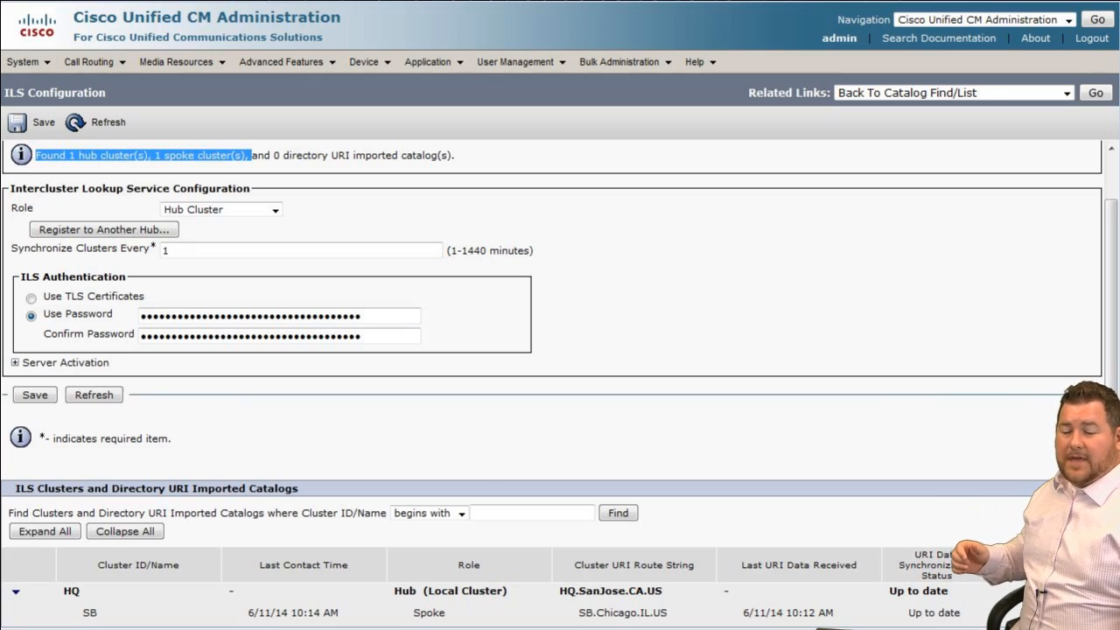
scroll(476, 475, down, 1)
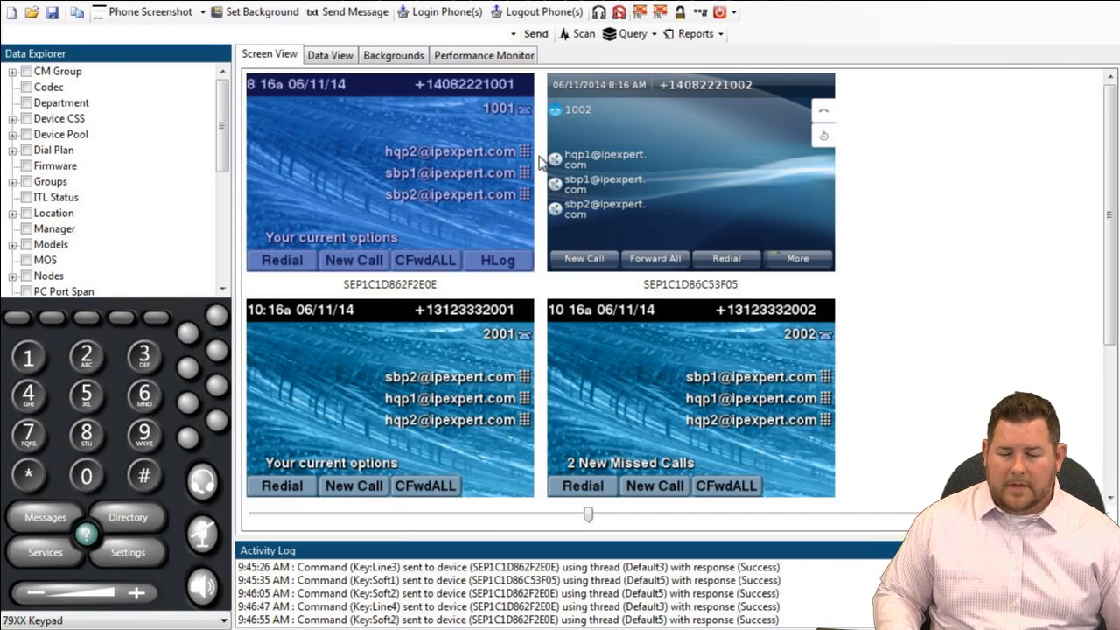
- Switch to the phone remote control app and test-call Site B Phone 2's URI speed dial from HQ Phone 1, answering and ending the call
click(460, 254)
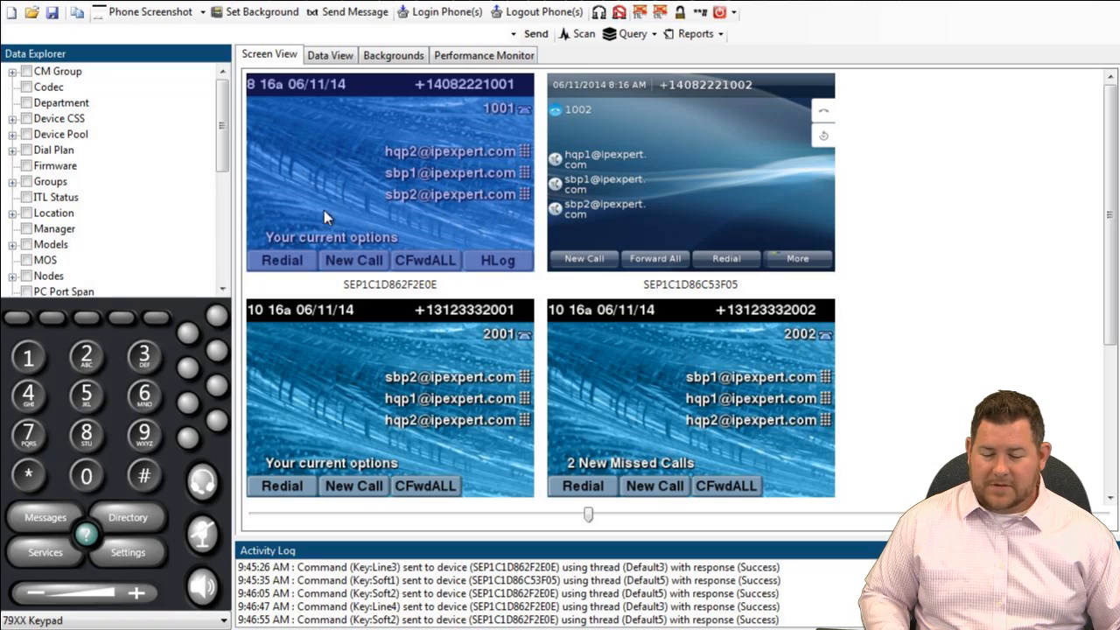
right_click(723, 388)
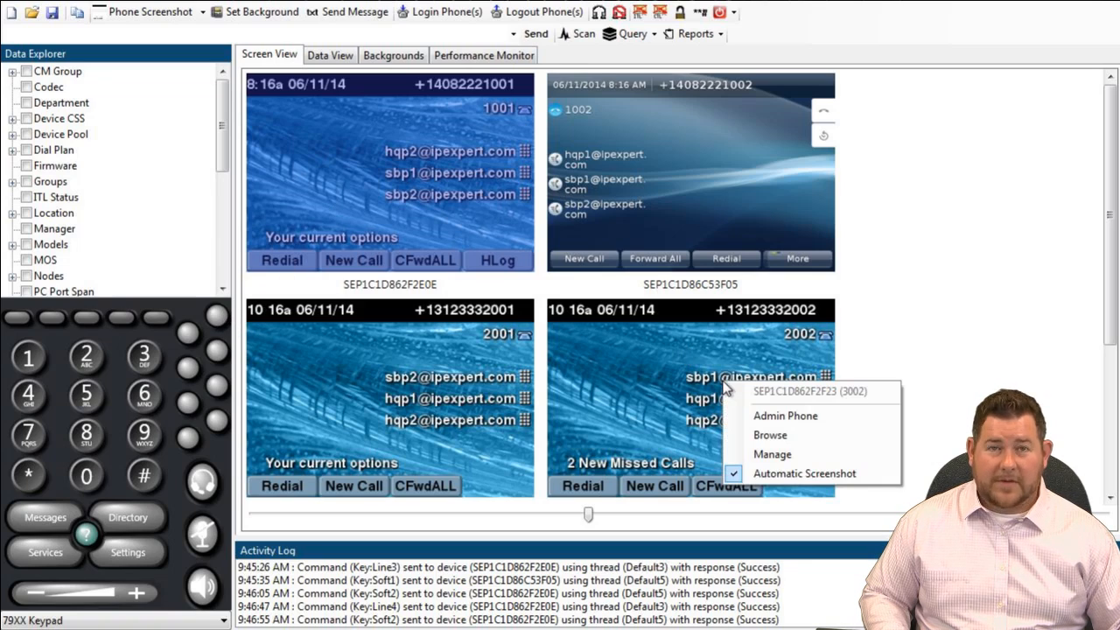
right_click(662, 242)
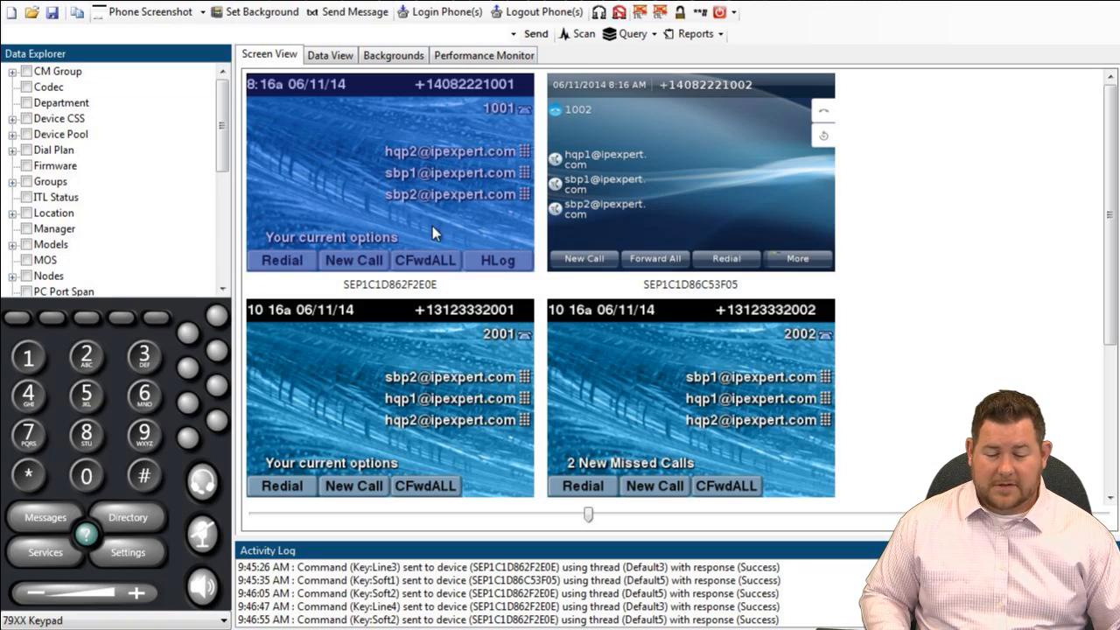
right_click(432, 227)
right_click(363, 424)
click(420, 178)
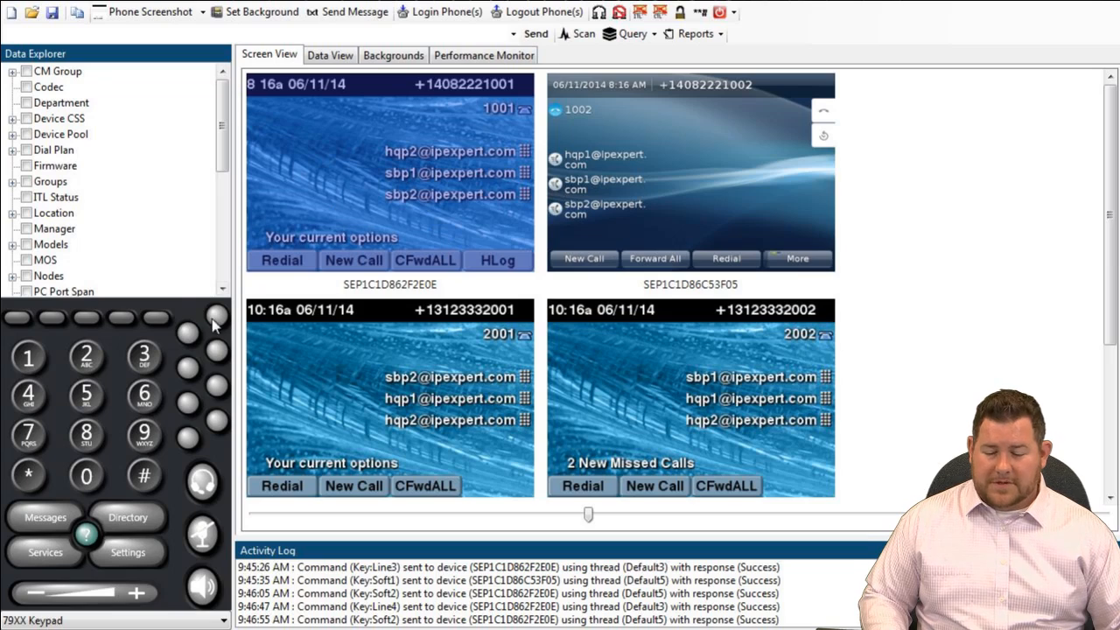
click(223, 389)
click(657, 381)
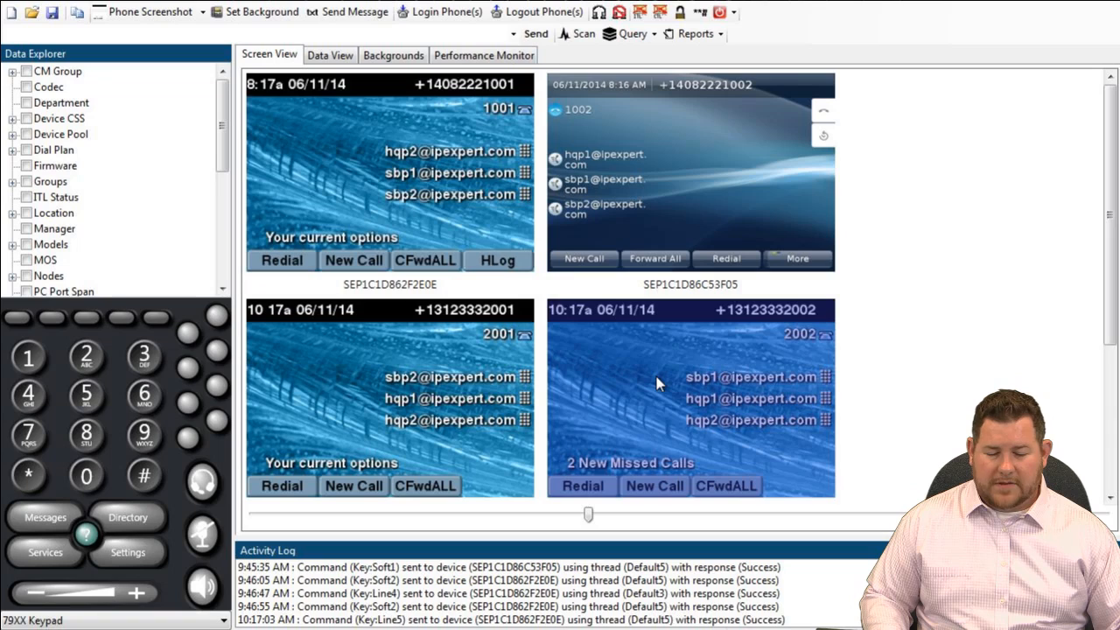
click(25, 322)
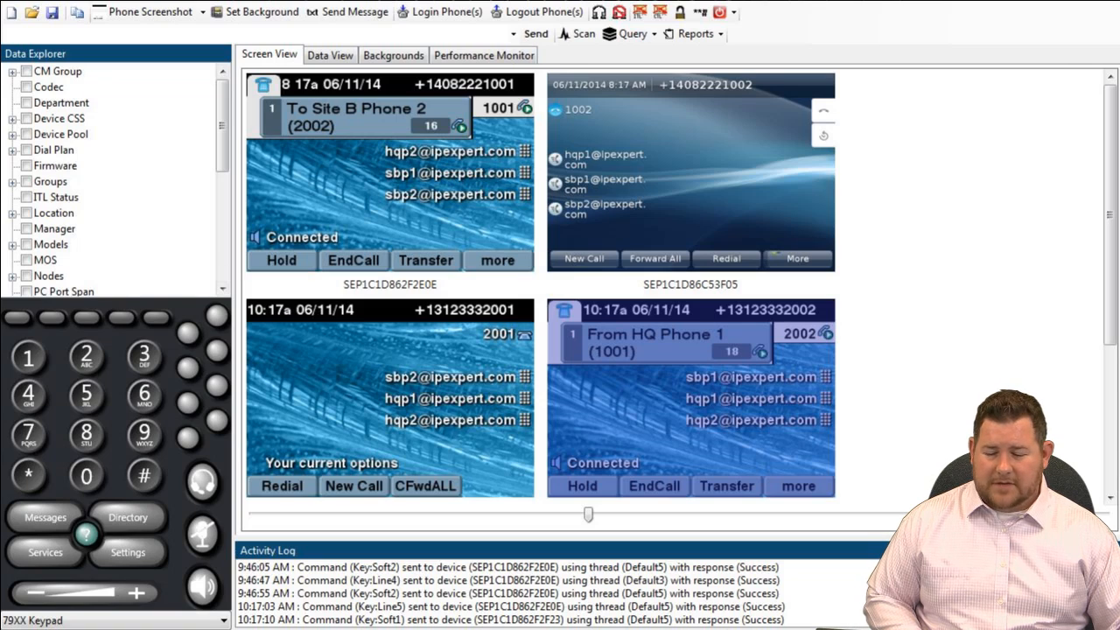
click(312, 210)
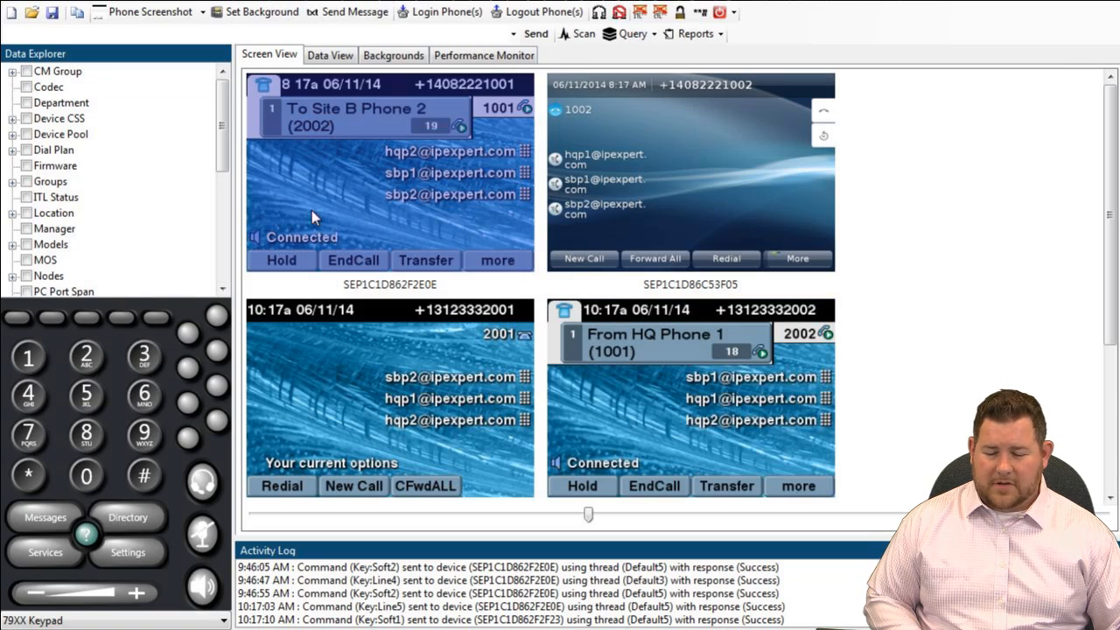
click(57, 315)
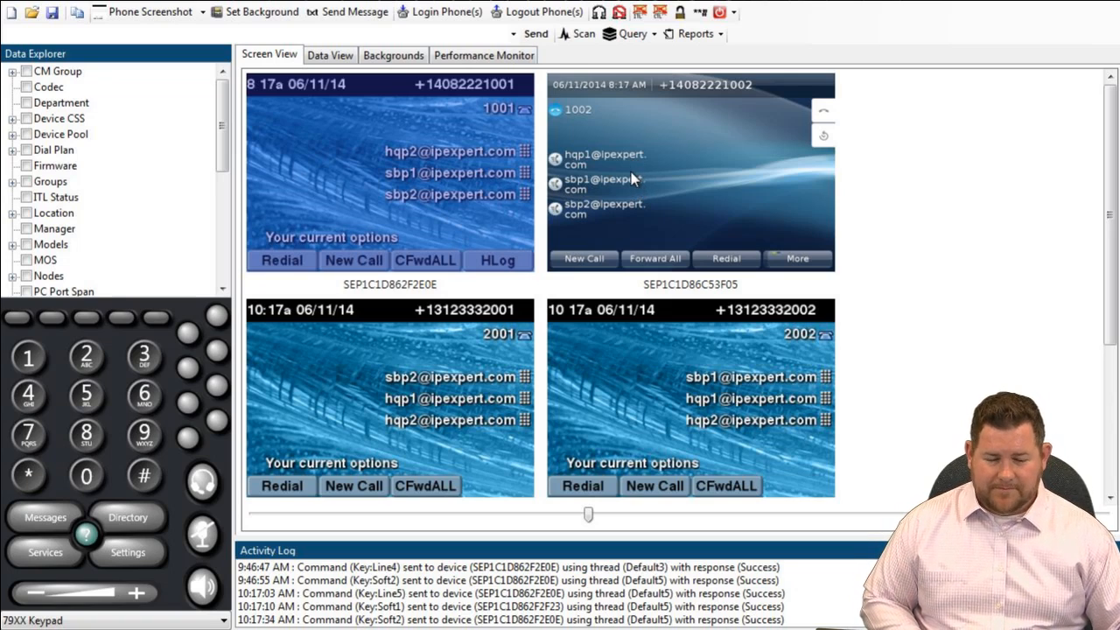
- Use the 89/99XX keypad for HQ Phone 2 and call Site B Phone 2's URI speed dial from it
click(630, 171)
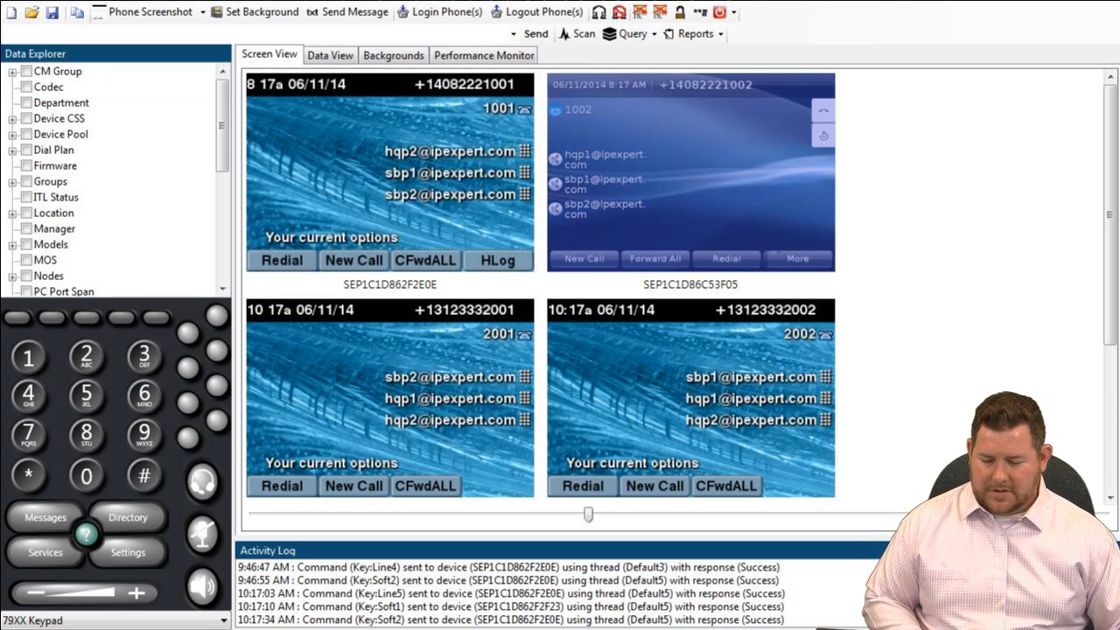
click(115, 623)
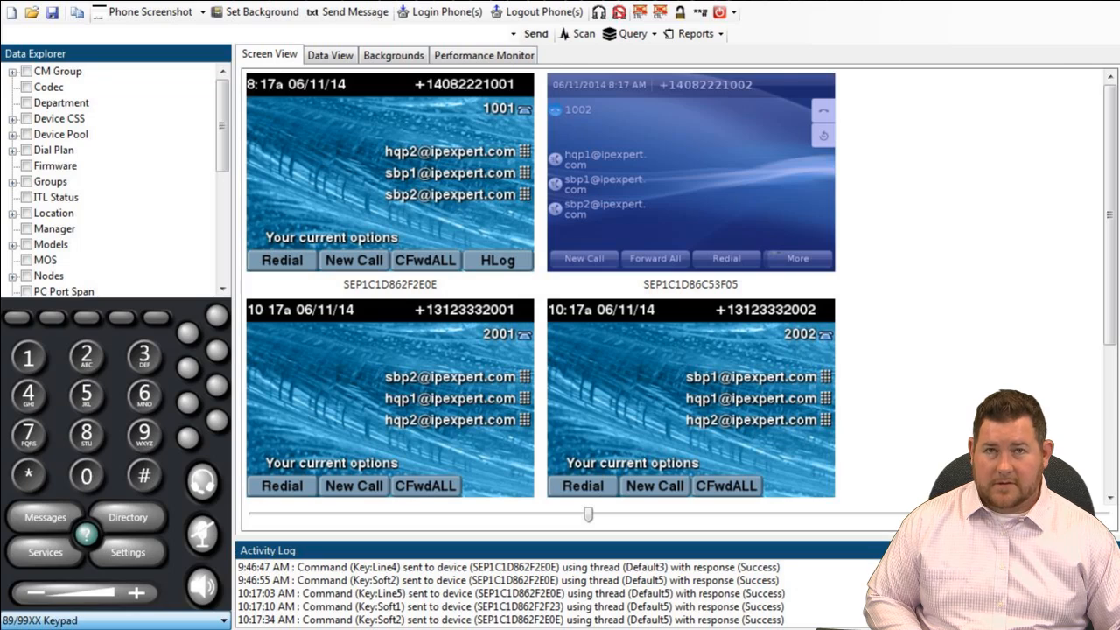
click(212, 554)
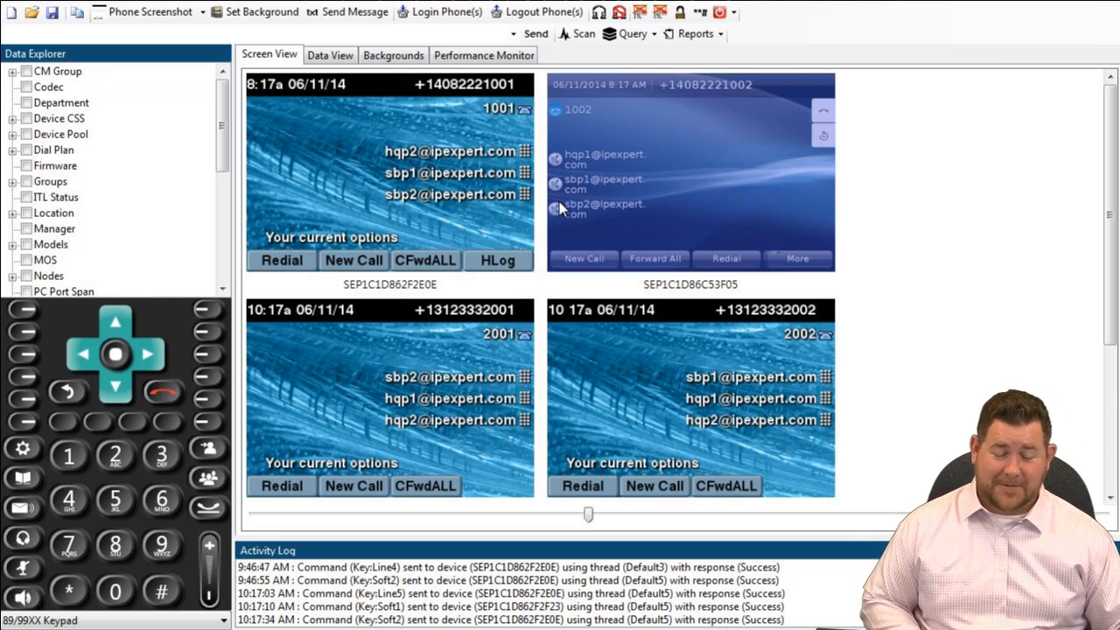
click(27, 399)
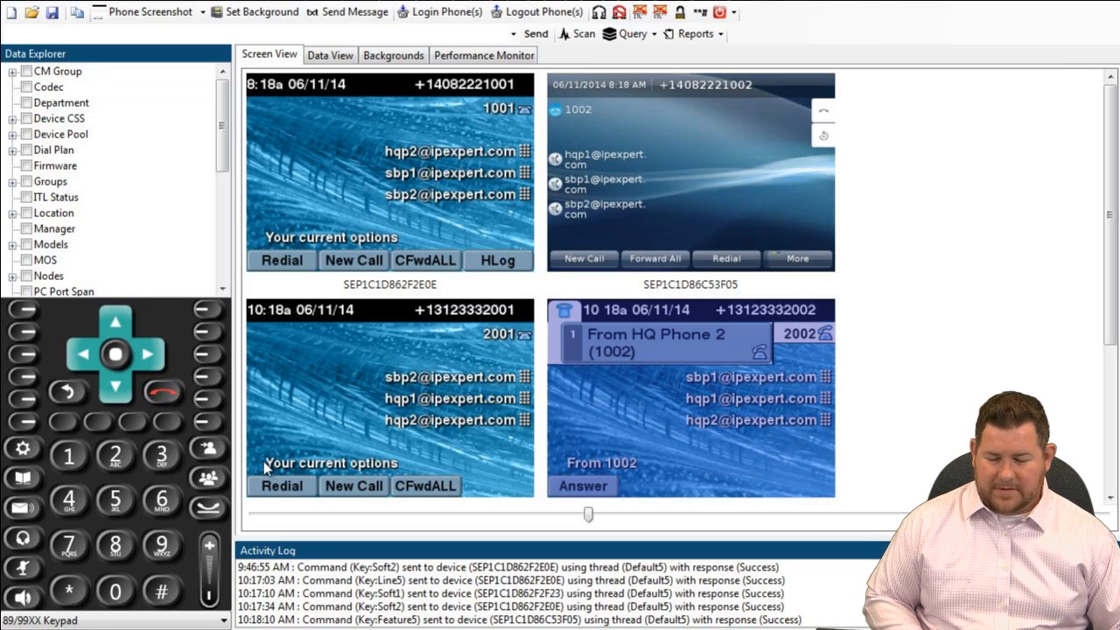
- Switch the keypad to the 79XX layout and answer HQ Phone 2's call on Site B Phone 2
click(224, 620)
click(114, 627)
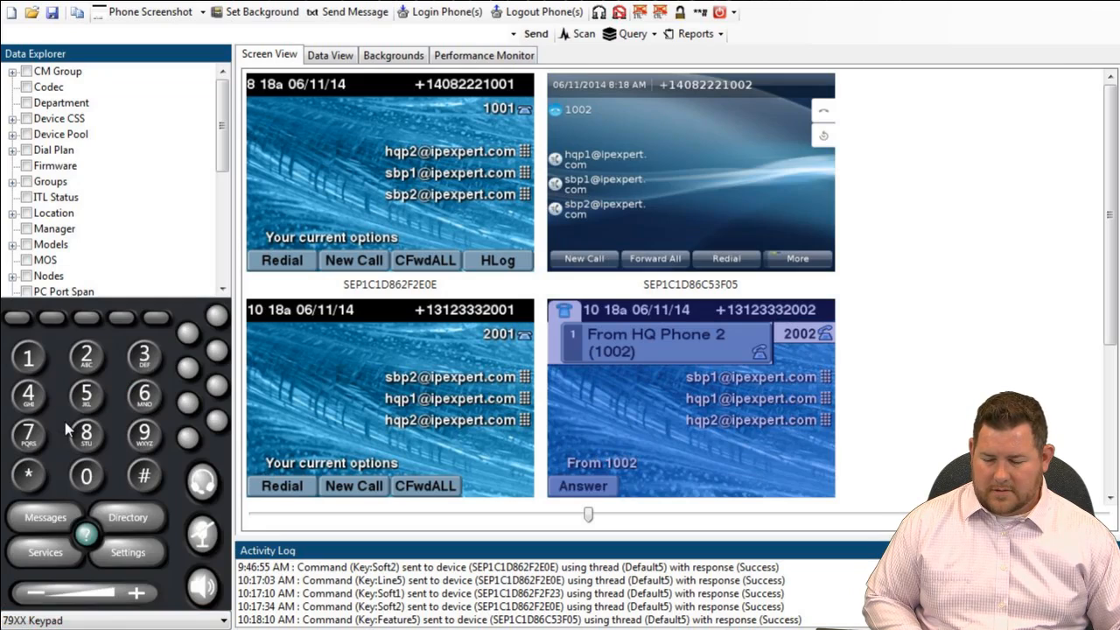
click(23, 324)
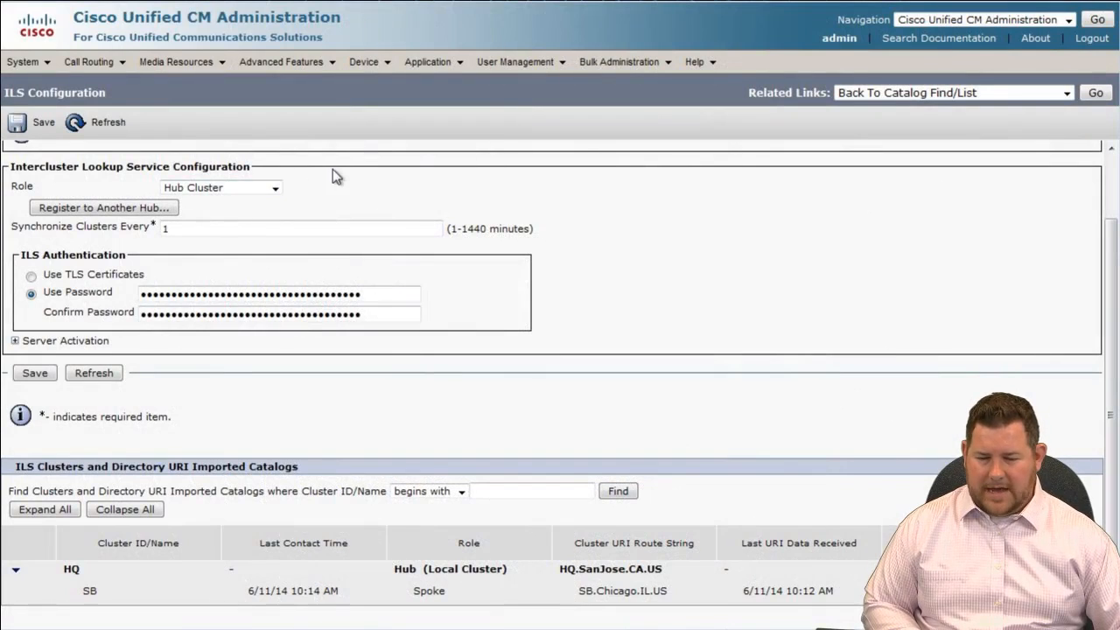
- Return to HQ's Cisco Unified CM Administration, change the sb.chicago.il.us SIP route pattern's IPv4 pattern to * and save it
click(91, 62)
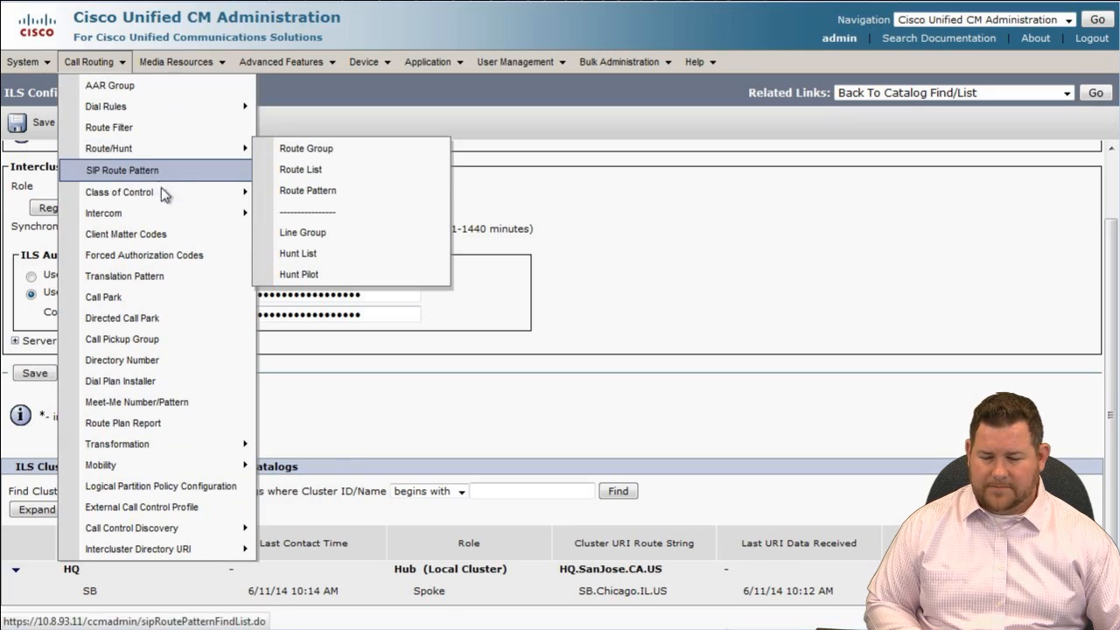
click(203, 170)
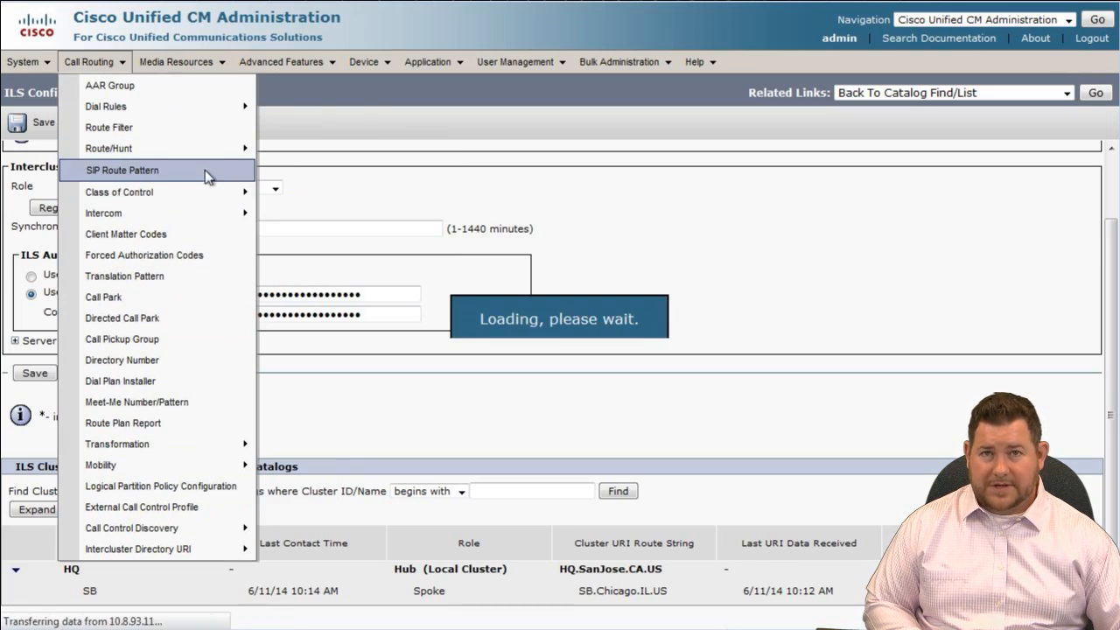
click(489, 242)
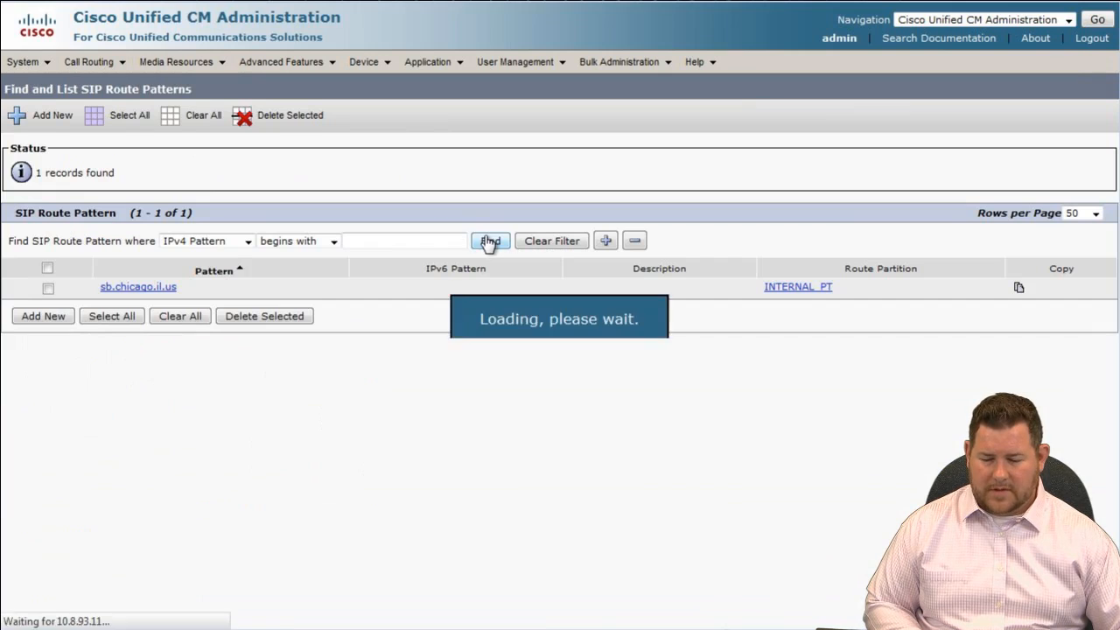
click(157, 290)
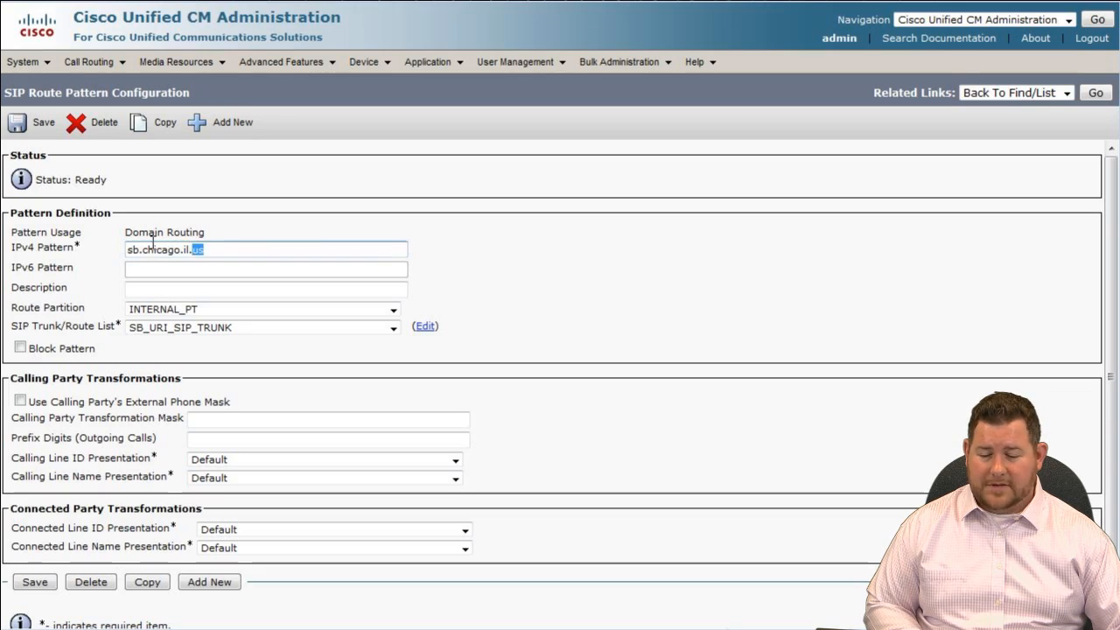
drag(201, 250, 54, 249)
text(*)
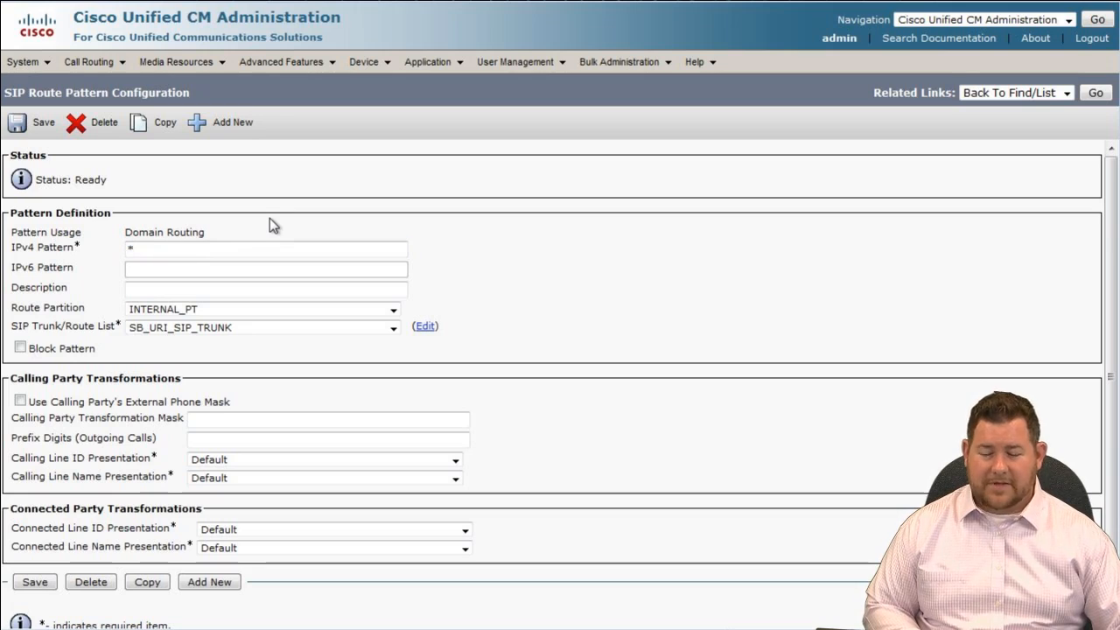
click(39, 123)
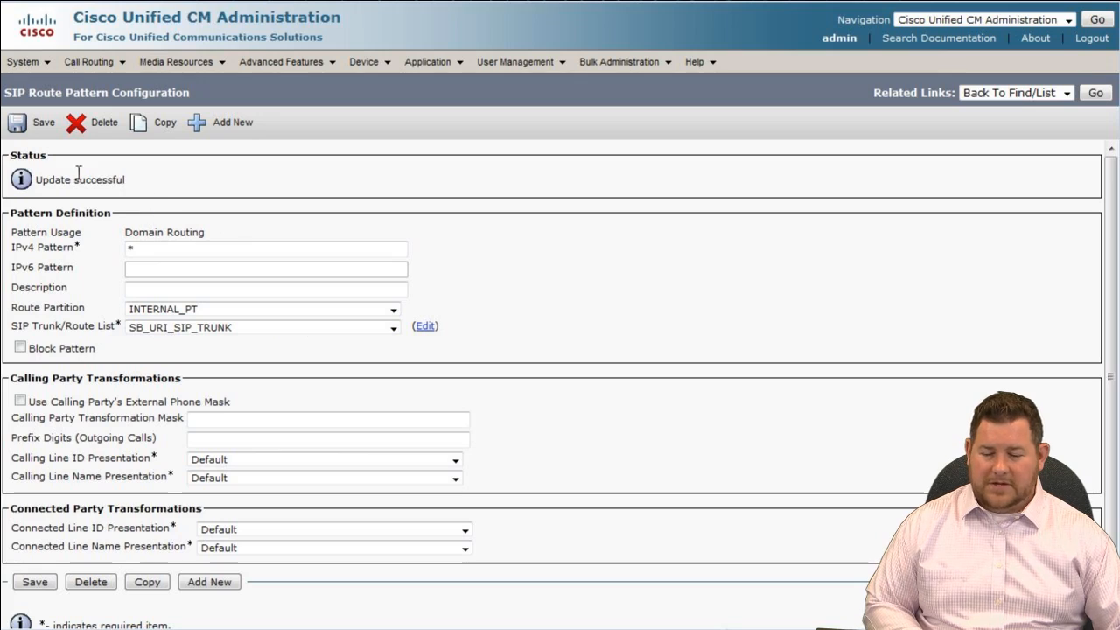
click(158, 246)
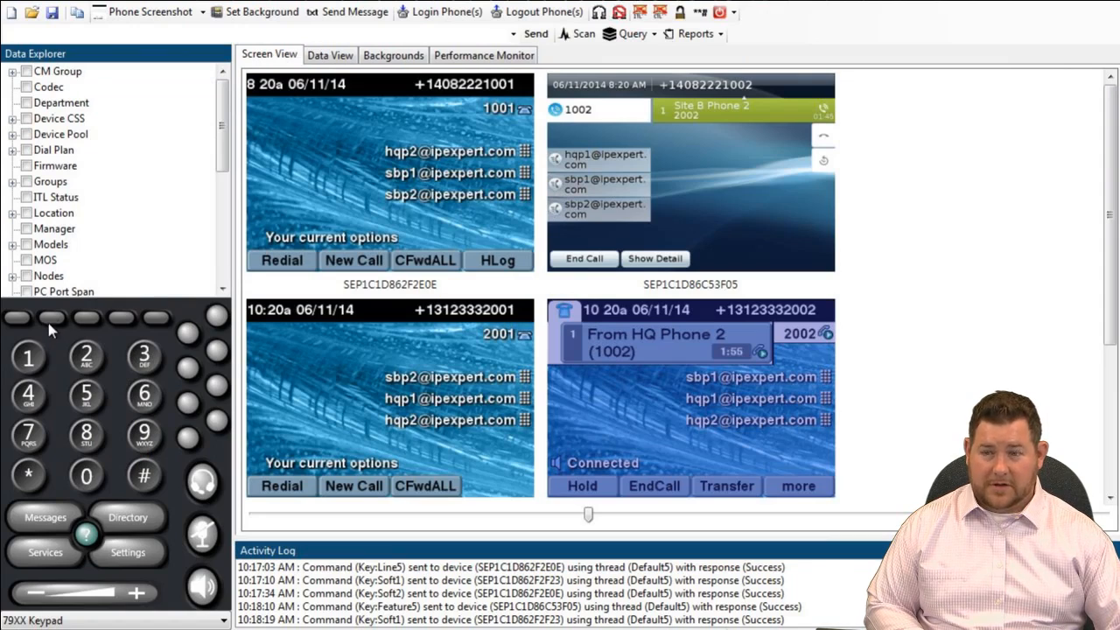
- In the phone remote control app, end Site B Phone 2's call and test-call Site B Phone 1's URI from HQ Phone 1, answering it there
click(48, 322)
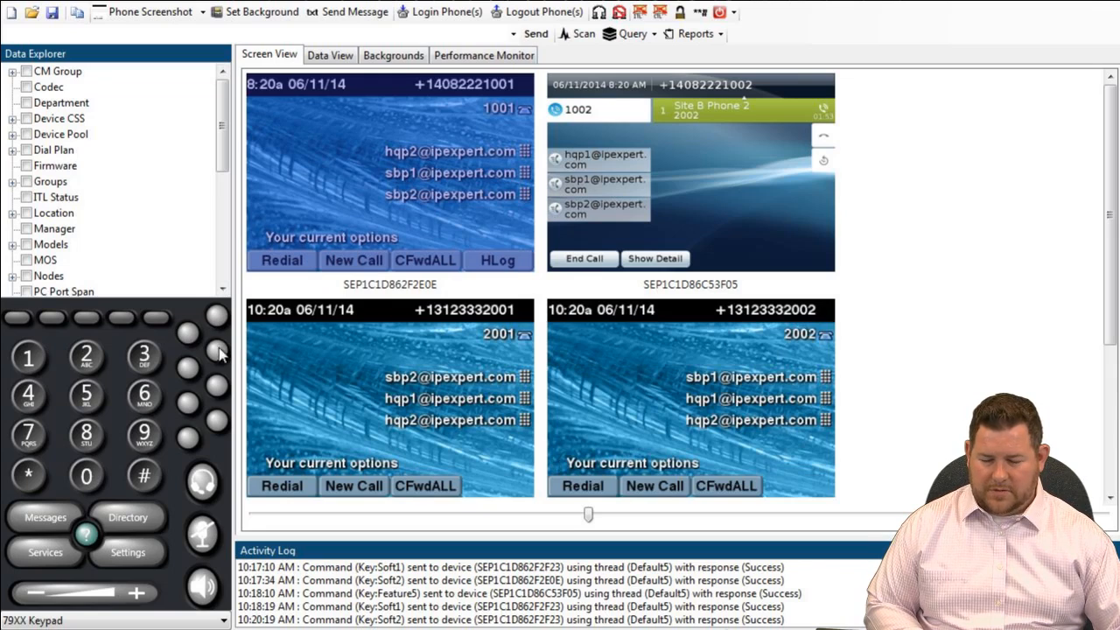
click(190, 369)
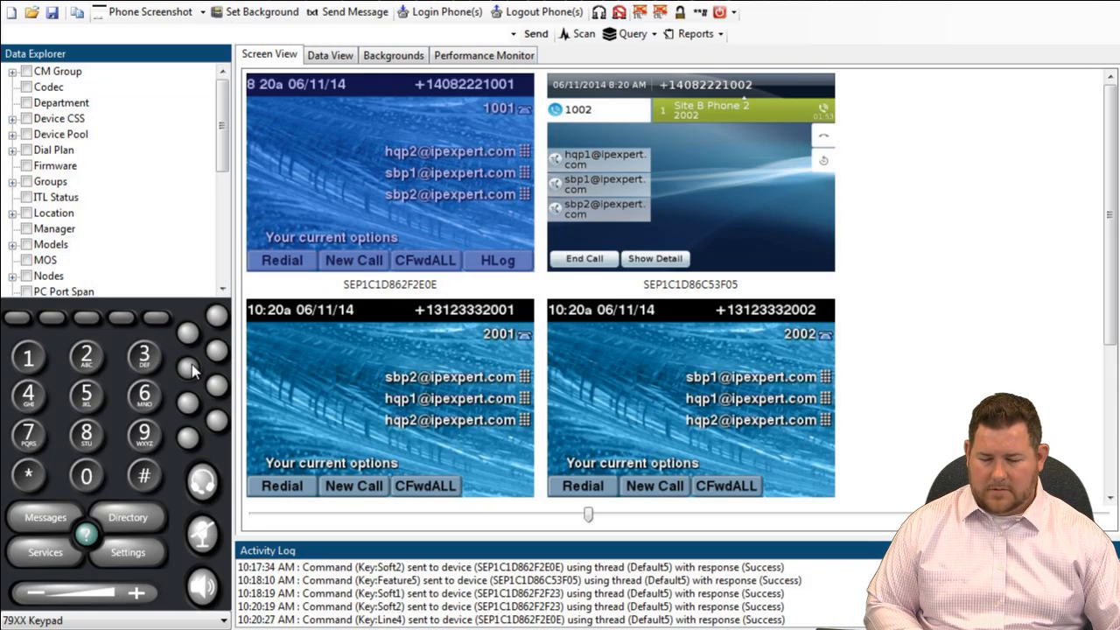
click(328, 383)
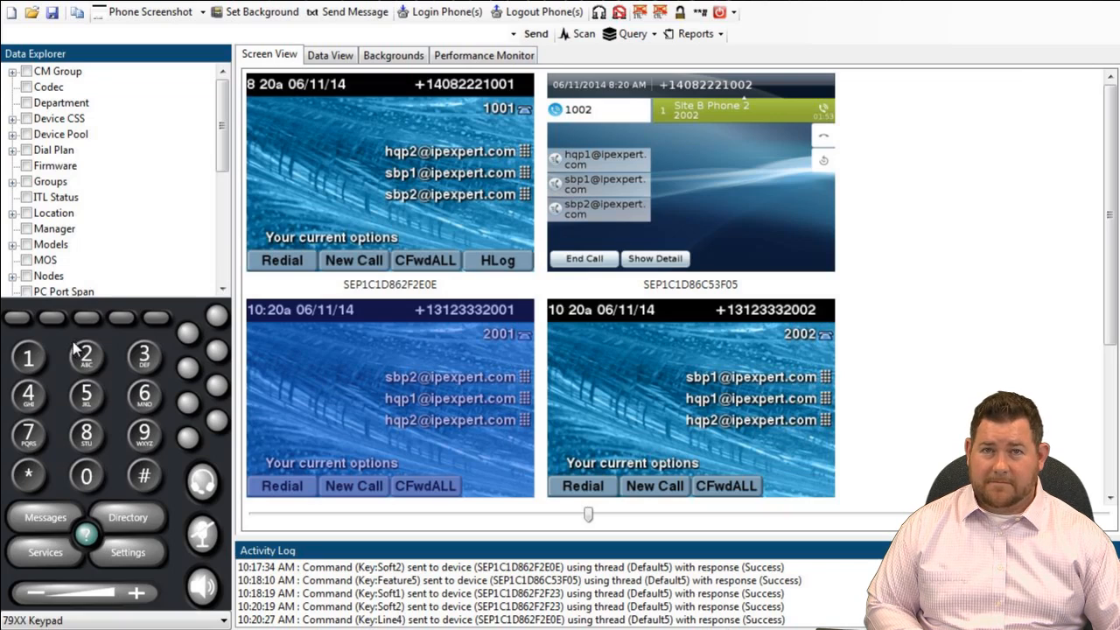
click(22, 317)
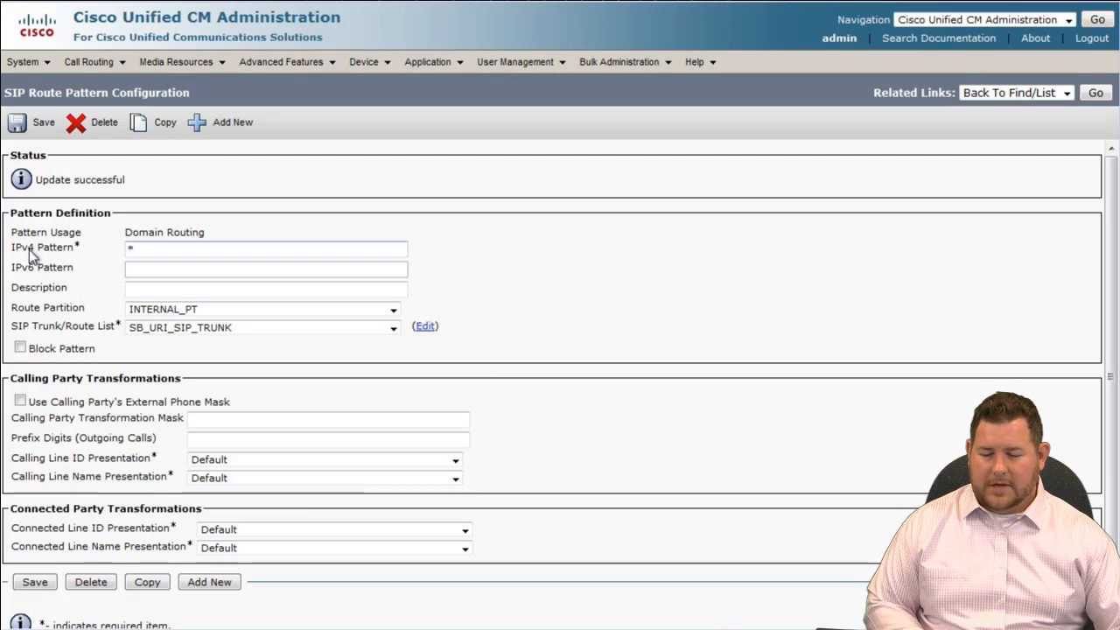
- Return to HQ's SIP Route Pattern Configuration and review the wildcard IPv4 pattern
double_click(145, 251)
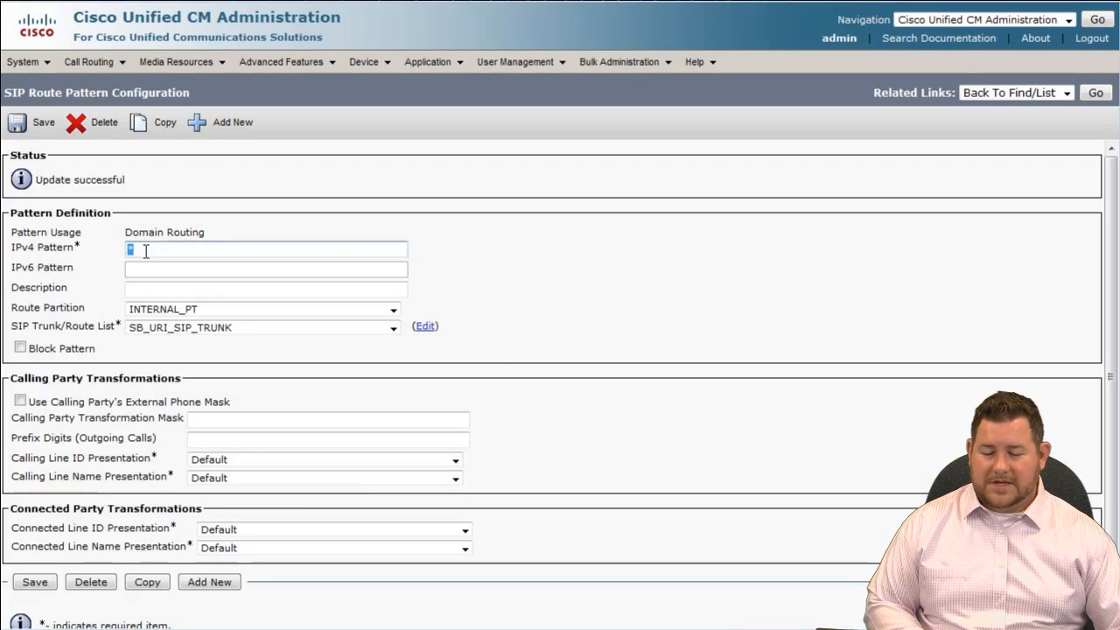
click(480, 221)
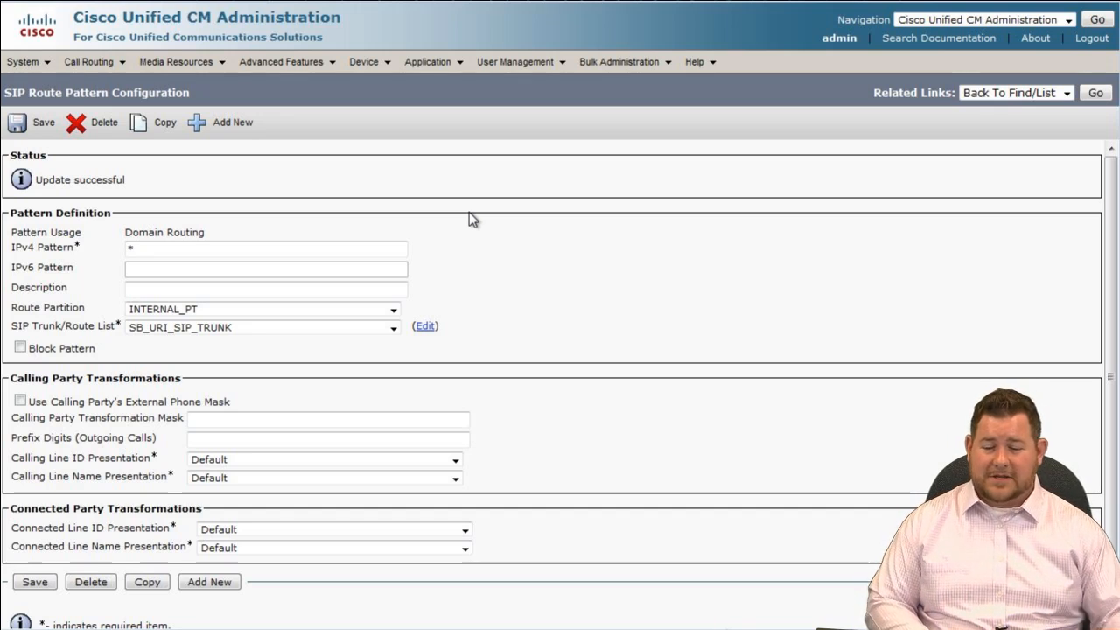
- List the trunks configured on the HQ cluster and open the configuration of SB_SIP_TRUNK
click(365, 69)
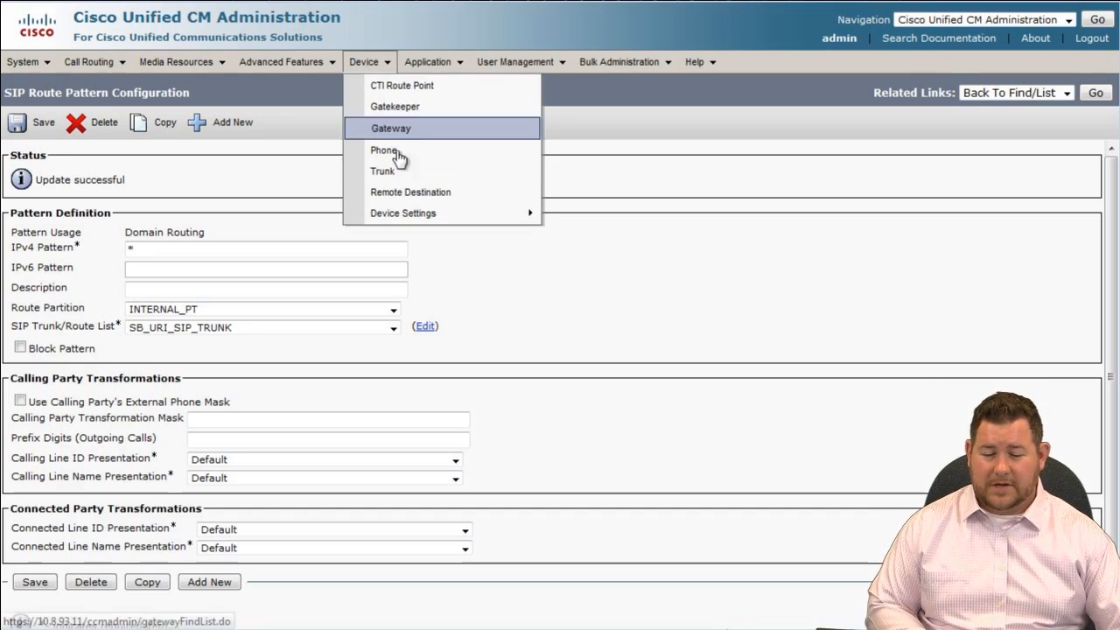
click(404, 168)
click(491, 240)
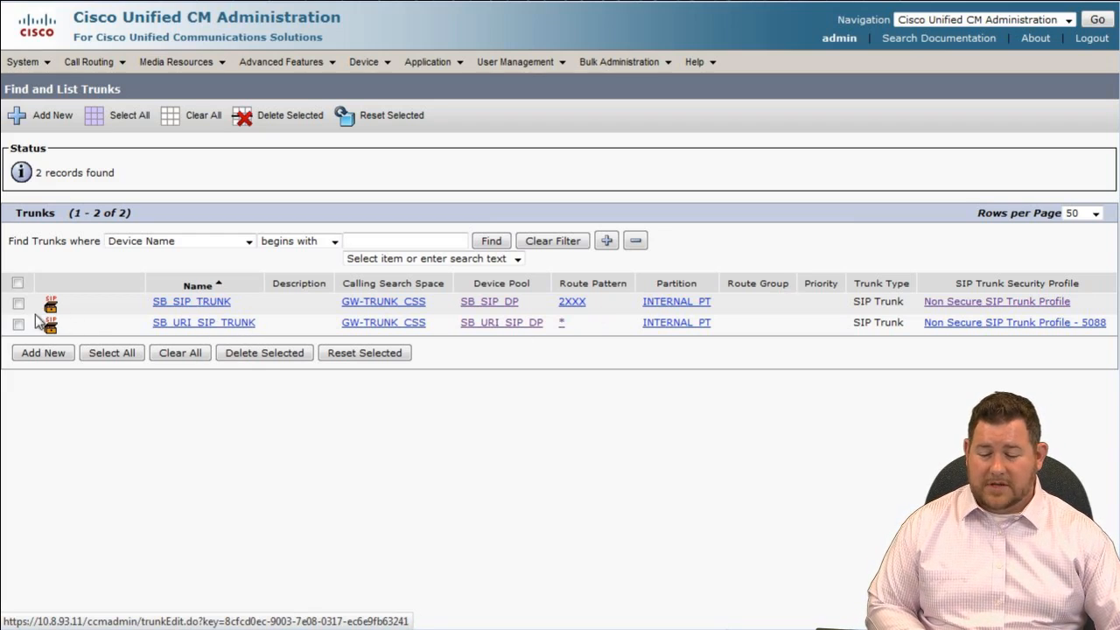
click(214, 303)
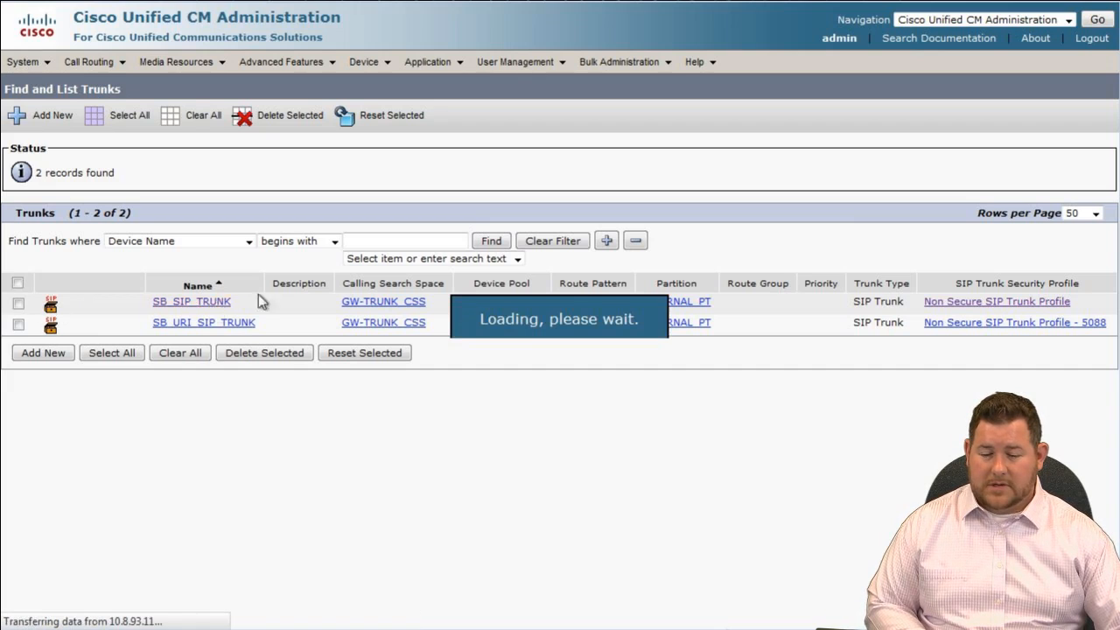
- Change SB_SIP_TRUNK's SIP destination address to 10.8.94.99 and save the trunk, acknowledging the reset notice
scroll(334, 319, down, 5)
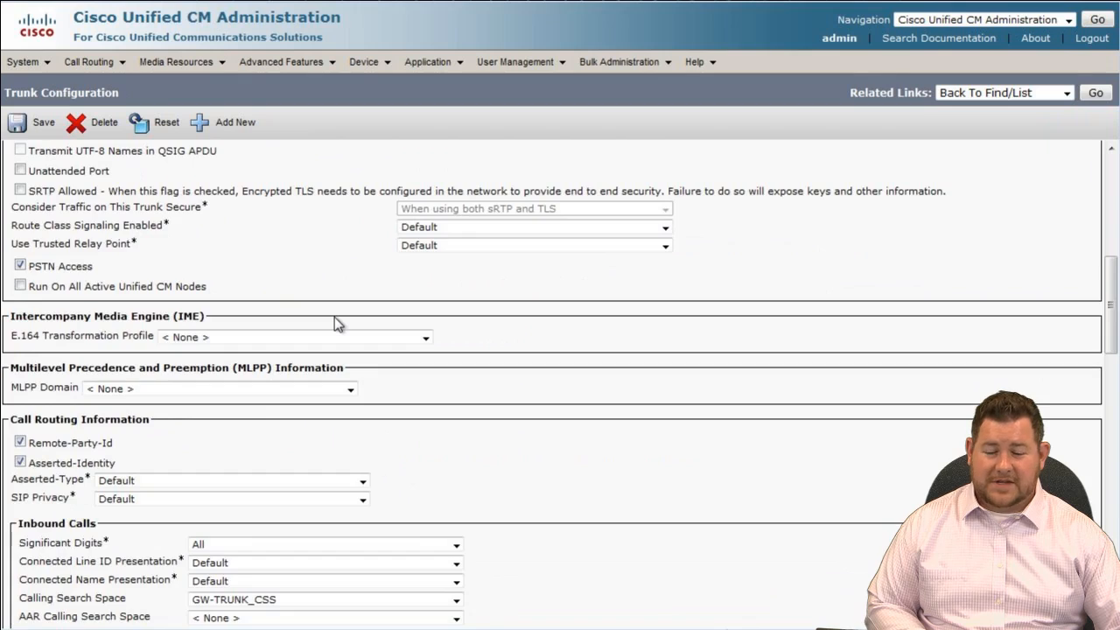
scroll(334, 317, down, 7)
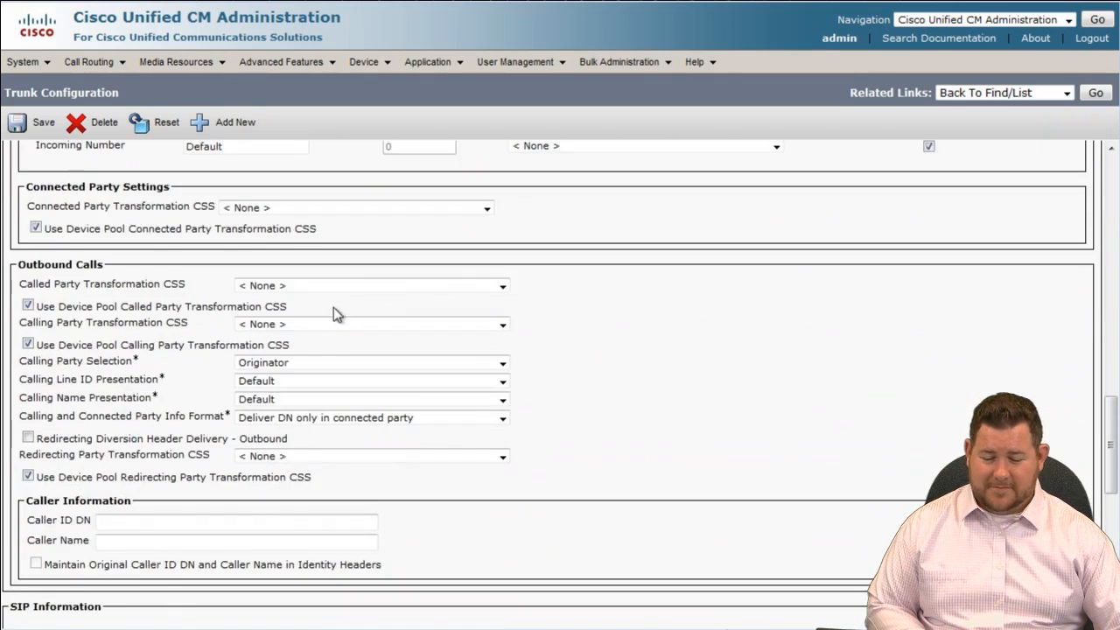
scroll(336, 302, down, 4)
click(194, 330)
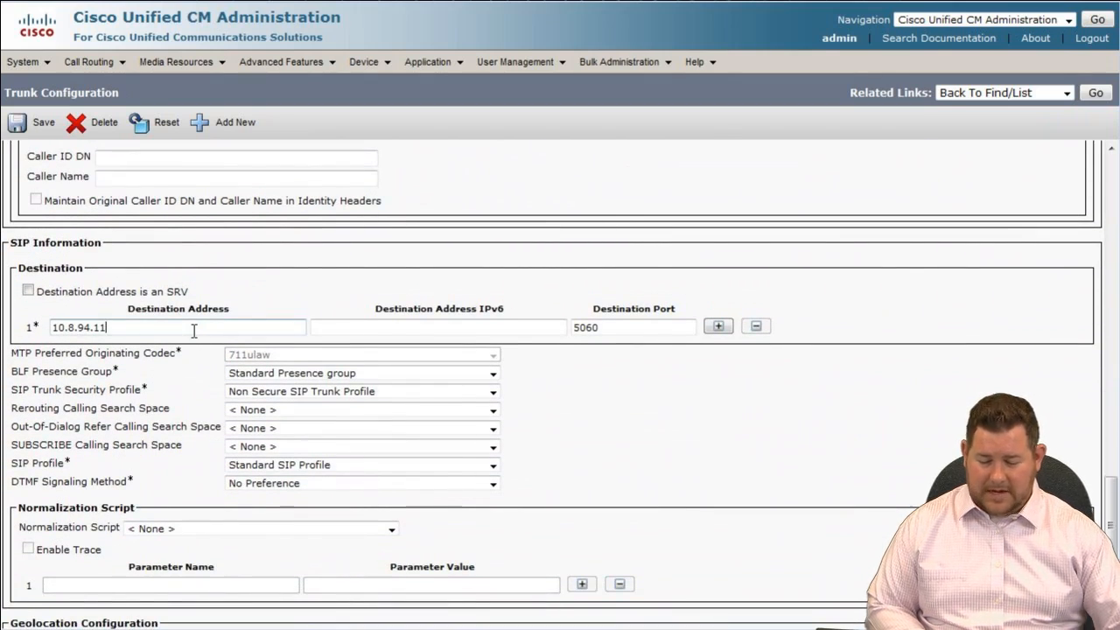
key(BackSpace)
key(BackSpace)
text(99)
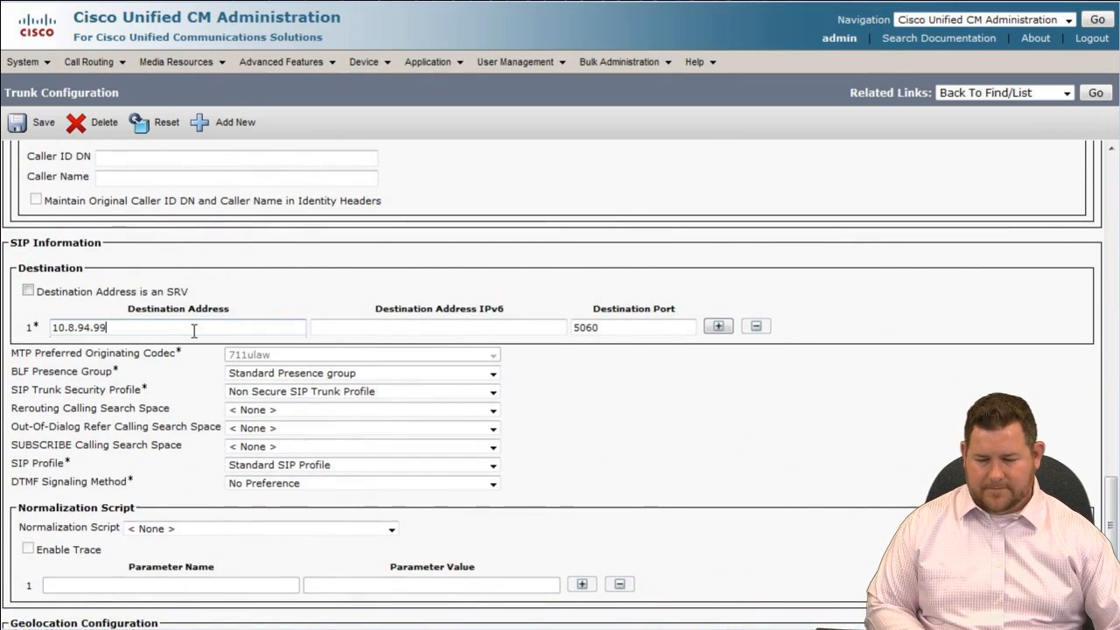
click(49, 124)
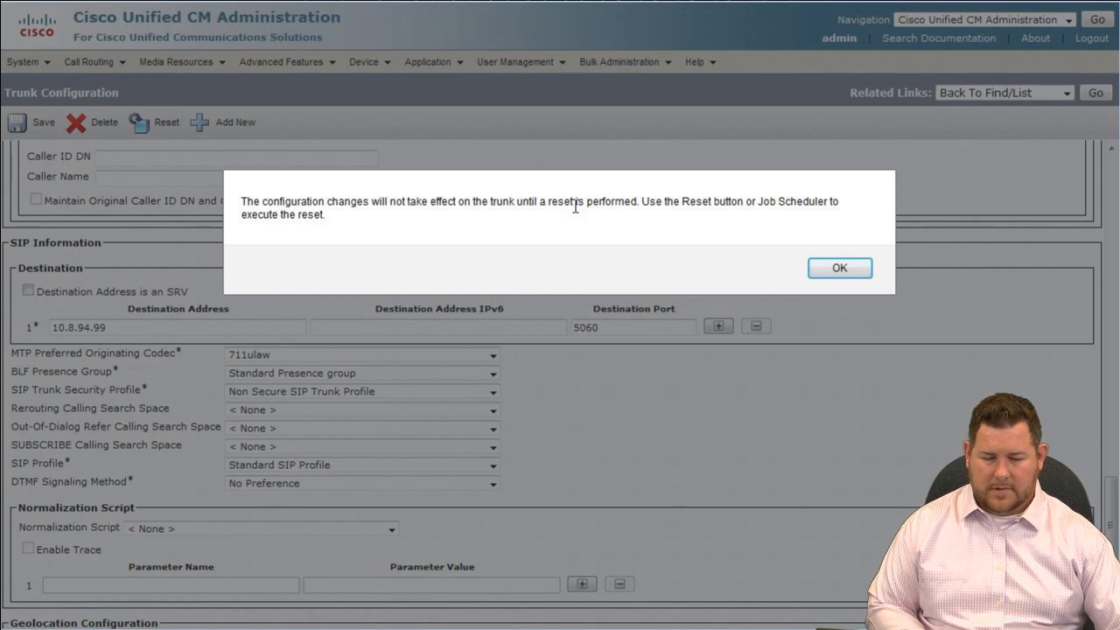
click(835, 268)
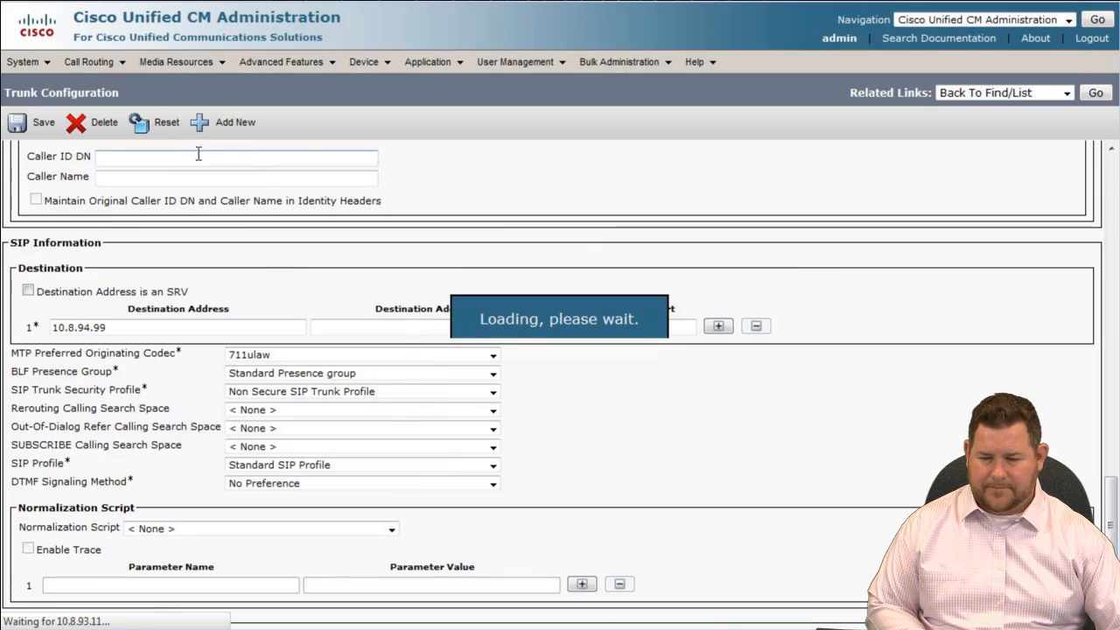
- Reset SB_SIP_TRUNK, close the device reset window and go back to the trunk list
click(158, 122)
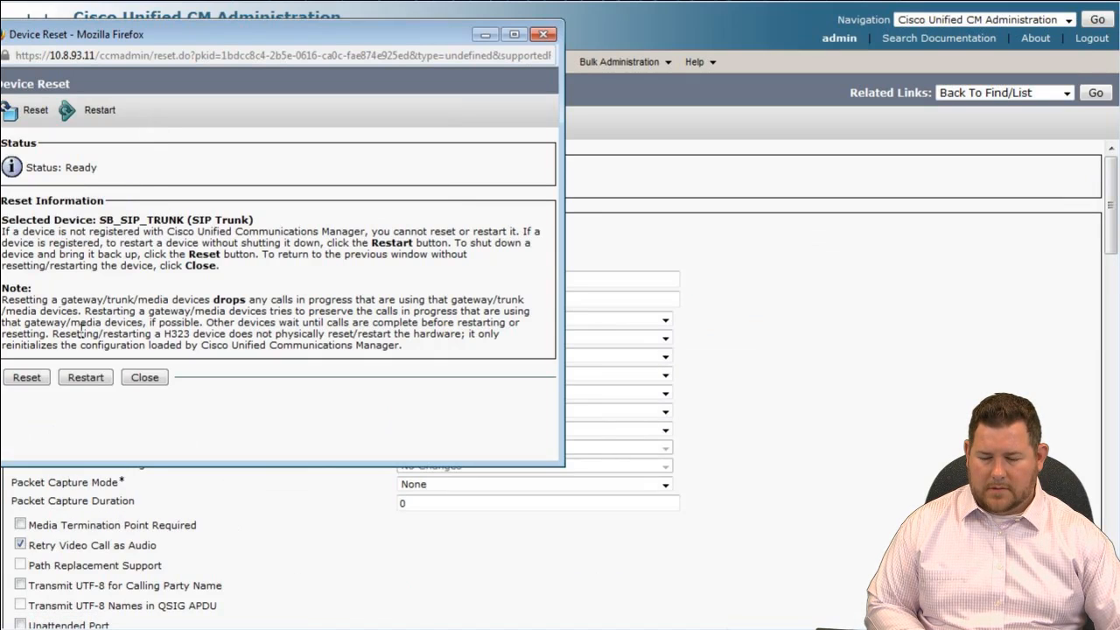
click(27, 377)
click(144, 377)
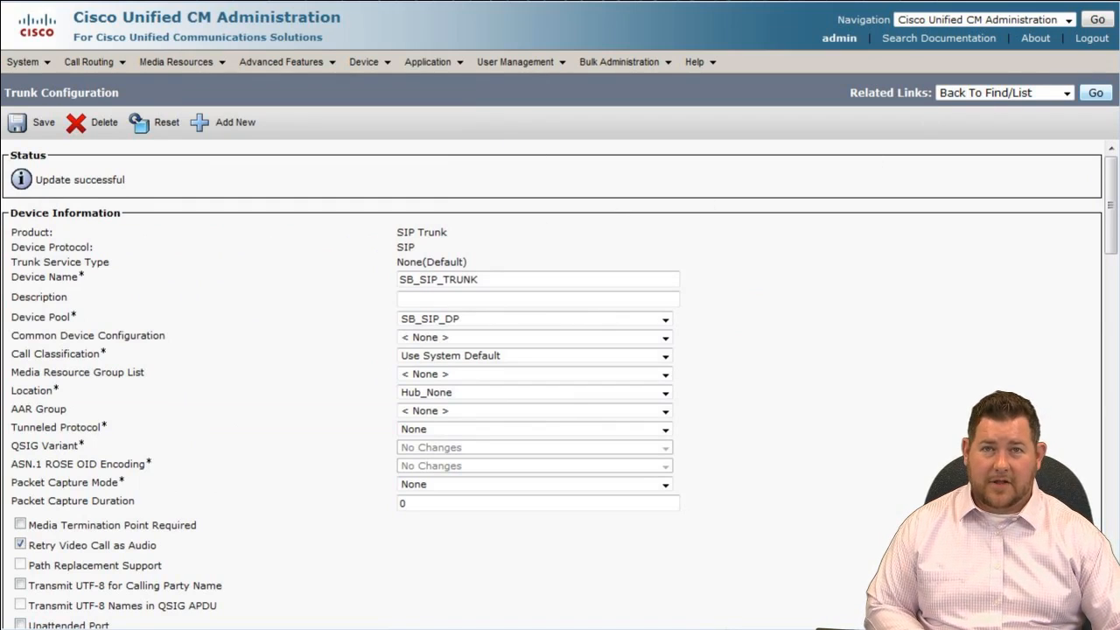
click(1095, 93)
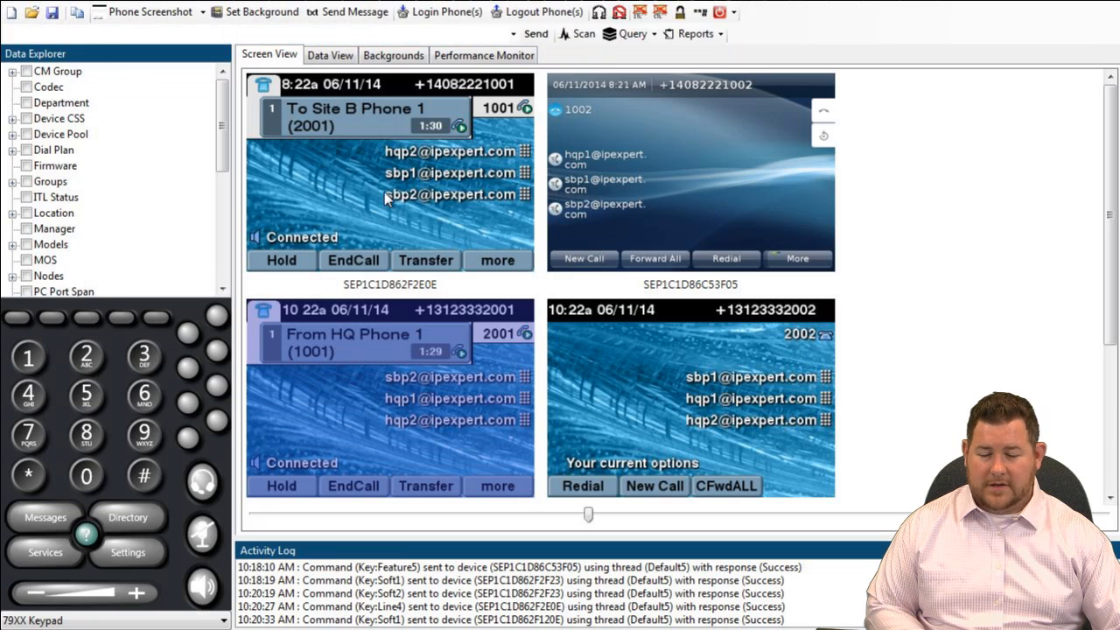
- In the phone remote control app, end HQ Phone 1's active call, then test-dial Site B Phone 1's directory number from it and hang up
click(54, 312)
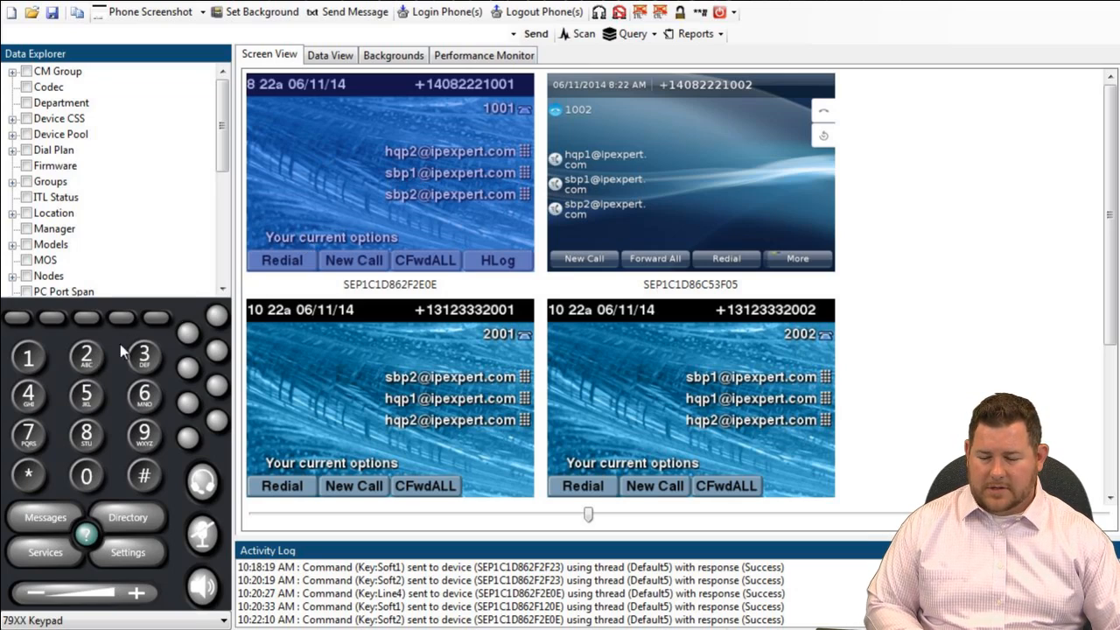
click(84, 474)
click(84, 473)
click(31, 360)
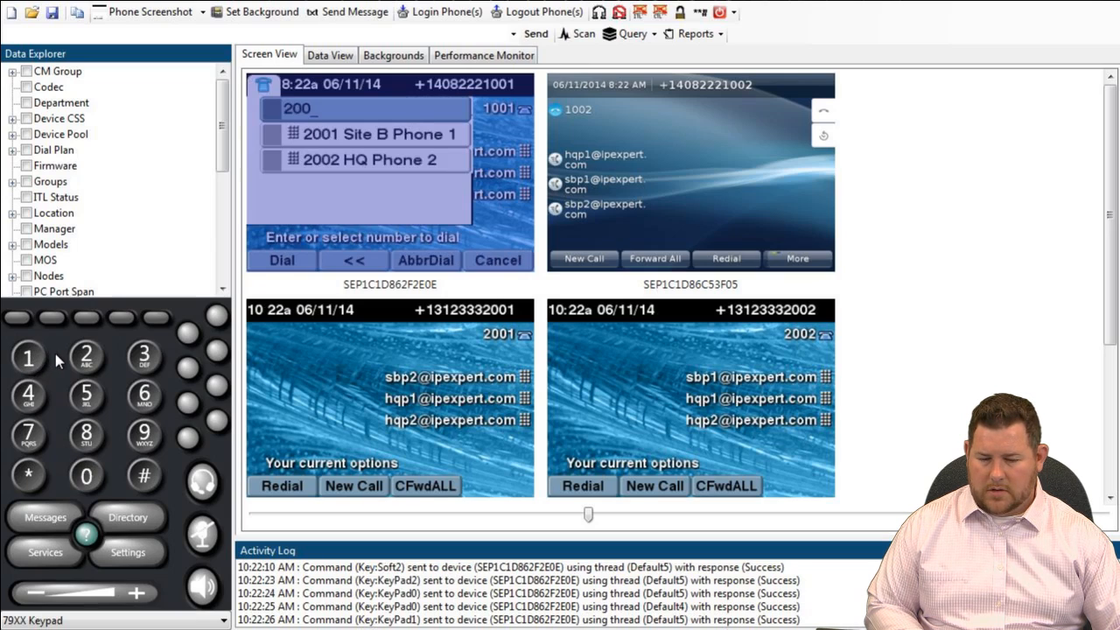
click(18, 320)
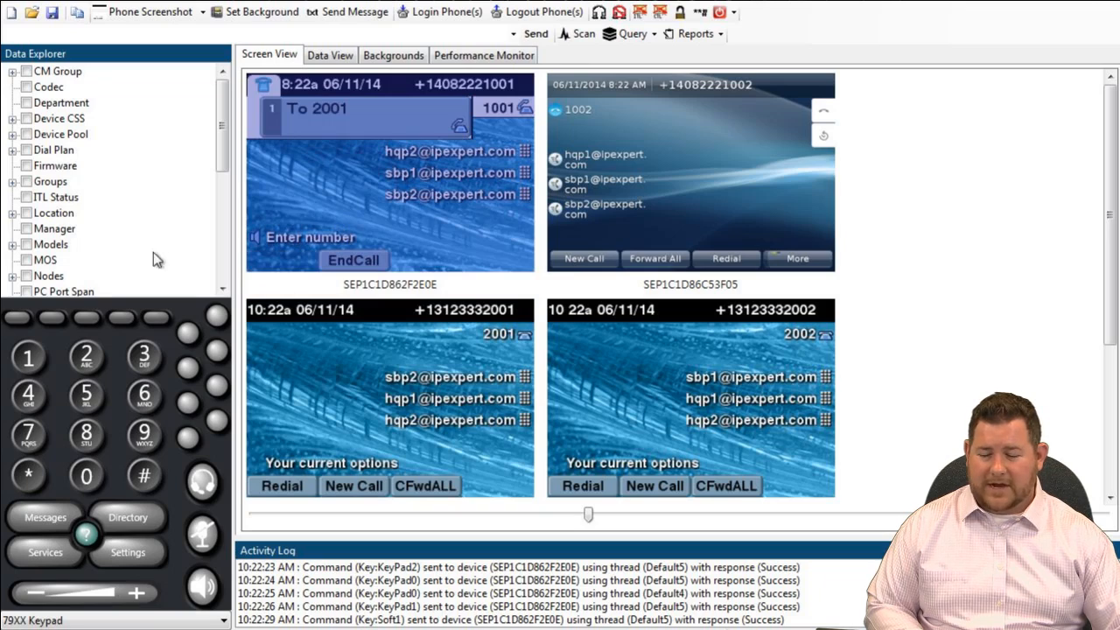
click(50, 318)
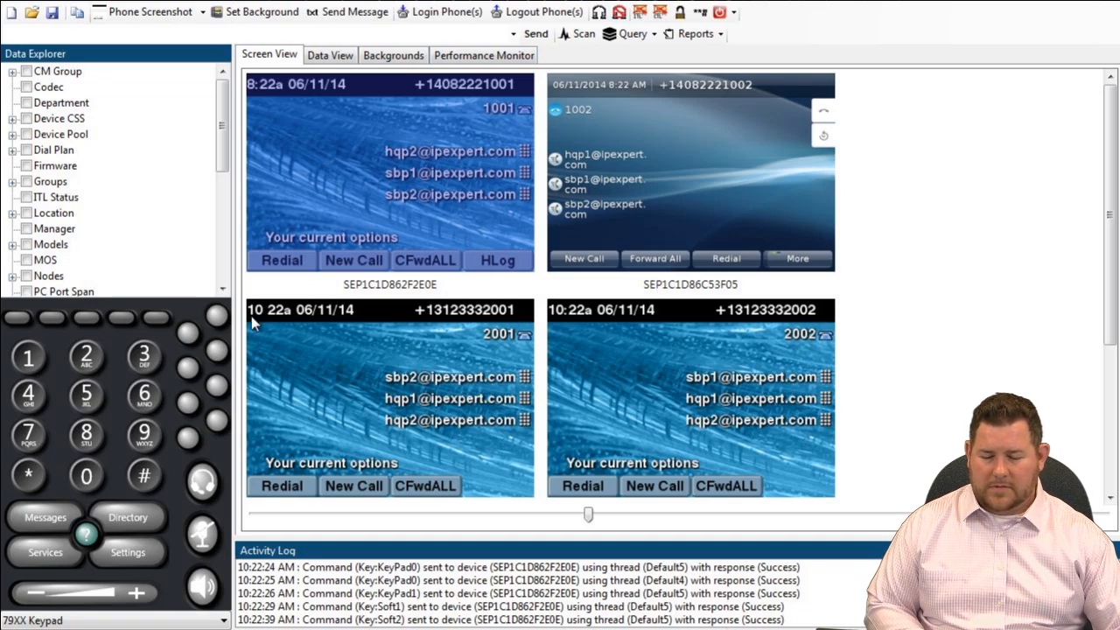
- Call Site B Phone 1's URI using HQ Phone 1's speed dial, answer on Site B Phone 1 and end the call from HQ Phone 1
click(187, 373)
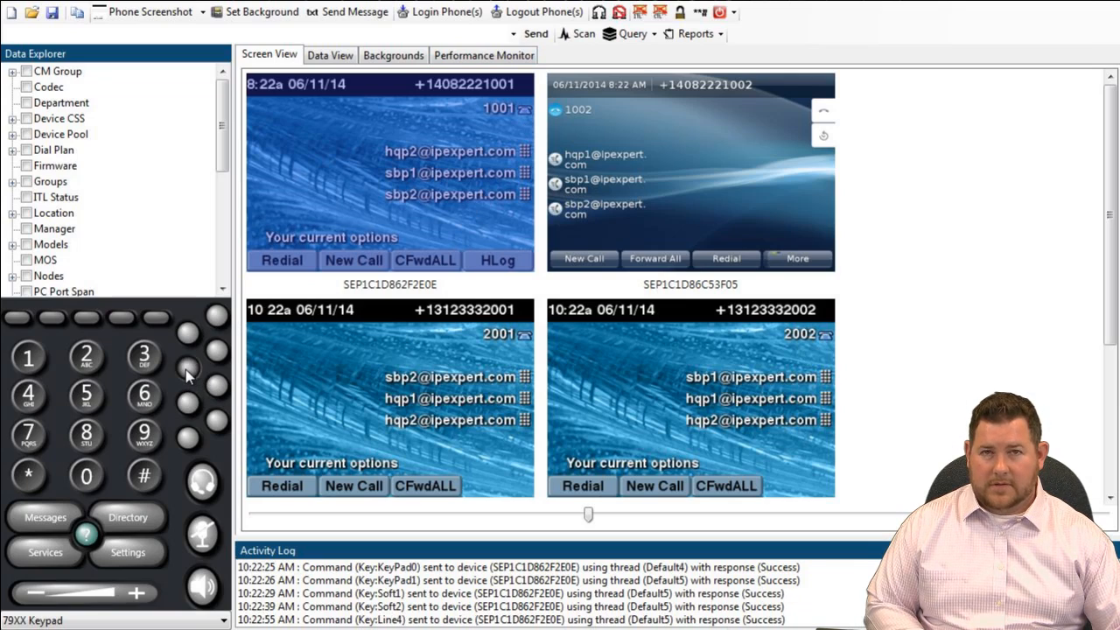
click(292, 351)
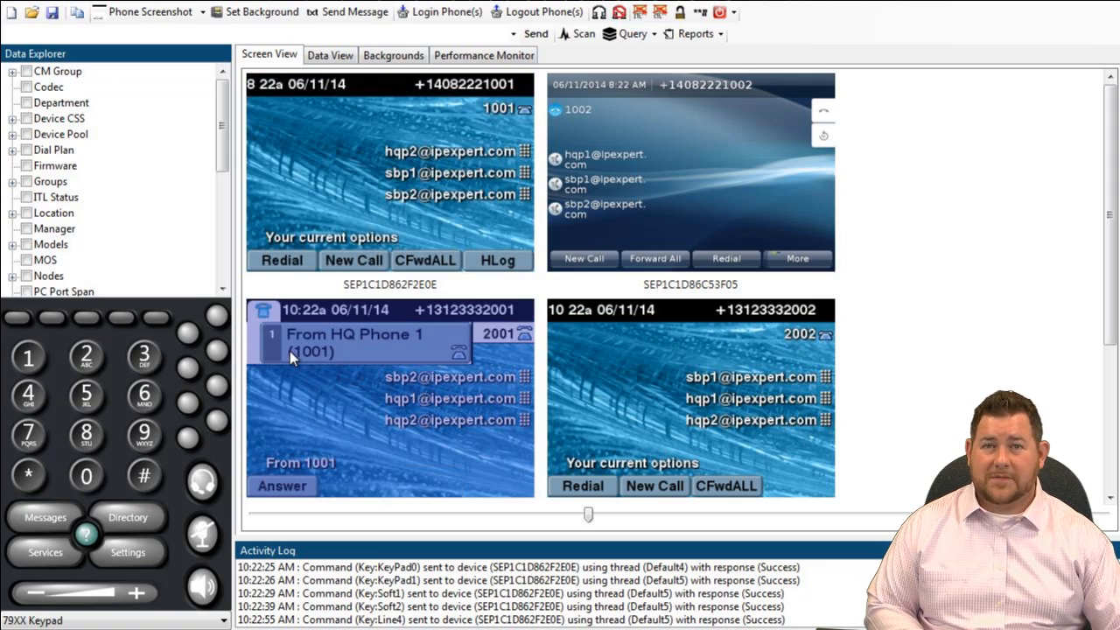
click(19, 321)
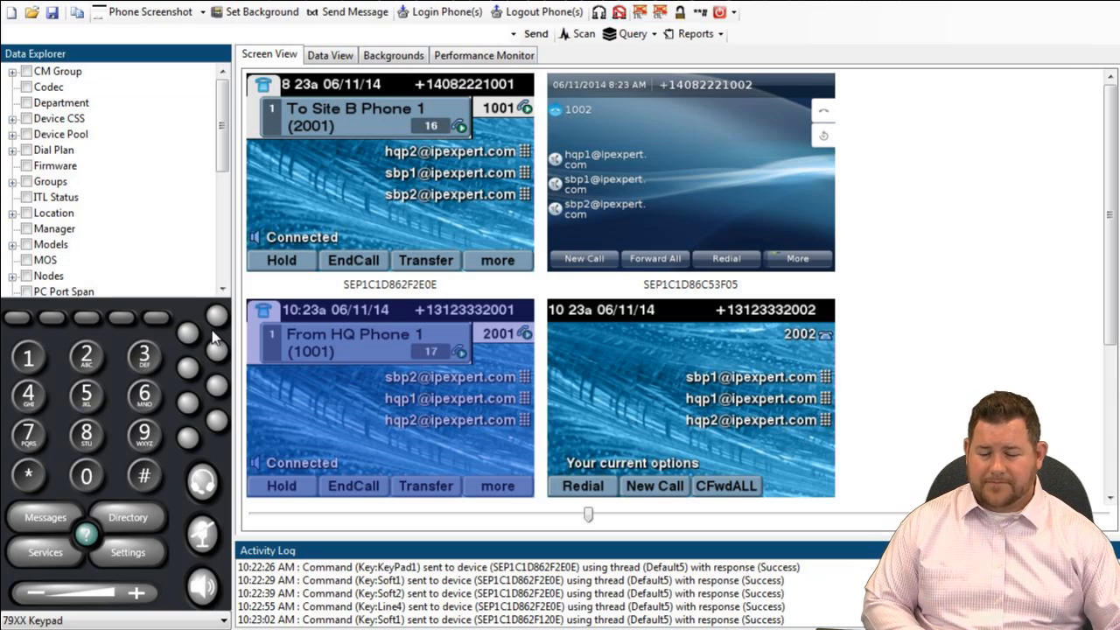
click(307, 185)
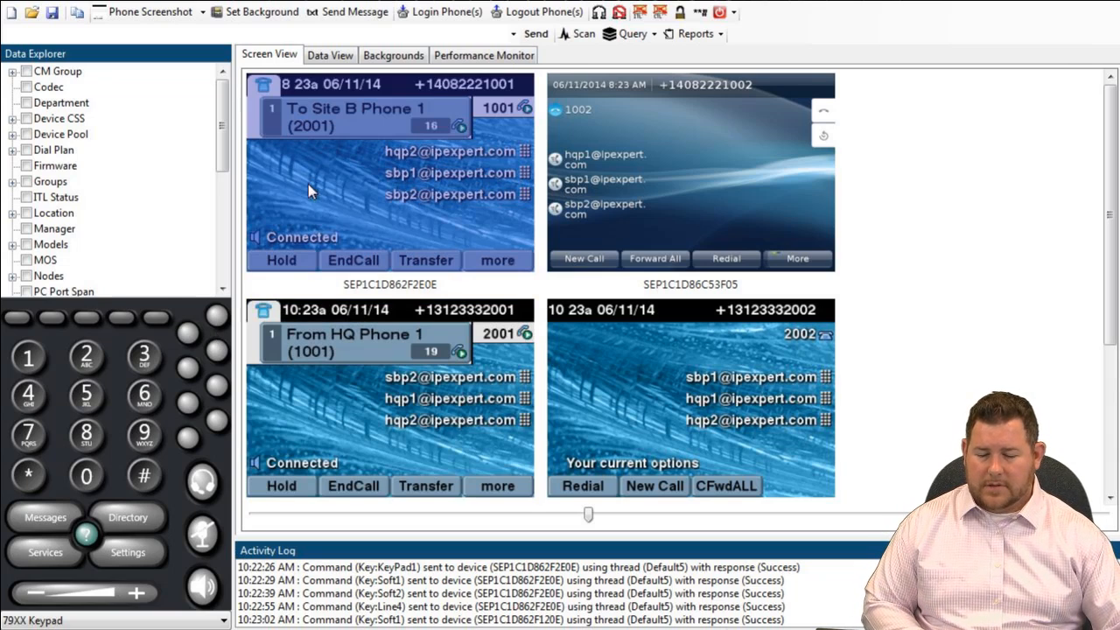
click(54, 318)
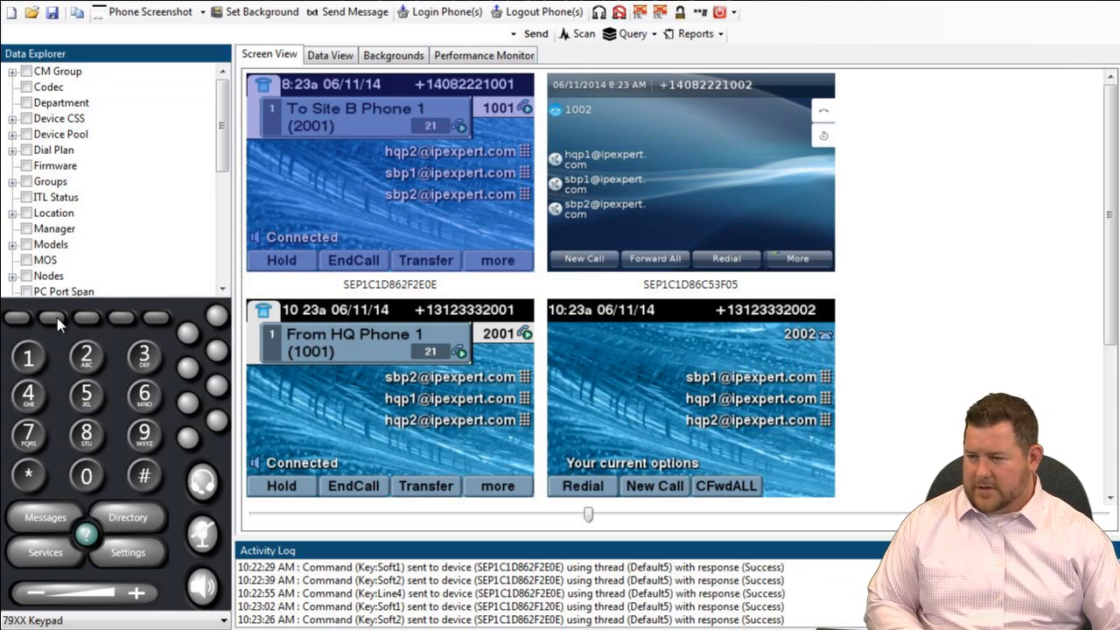